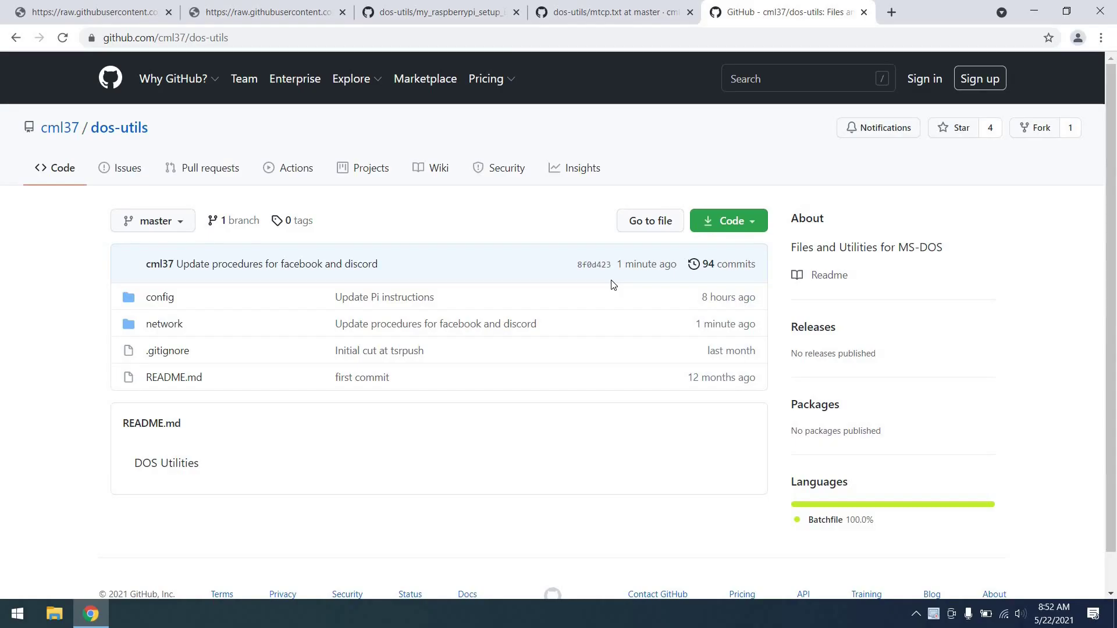
# Highlight the Raspberry Pi and SSH precondition, then skim the Raspberry Pi setup instructions page.
pyautogui.scroll(-1, 611, 284)
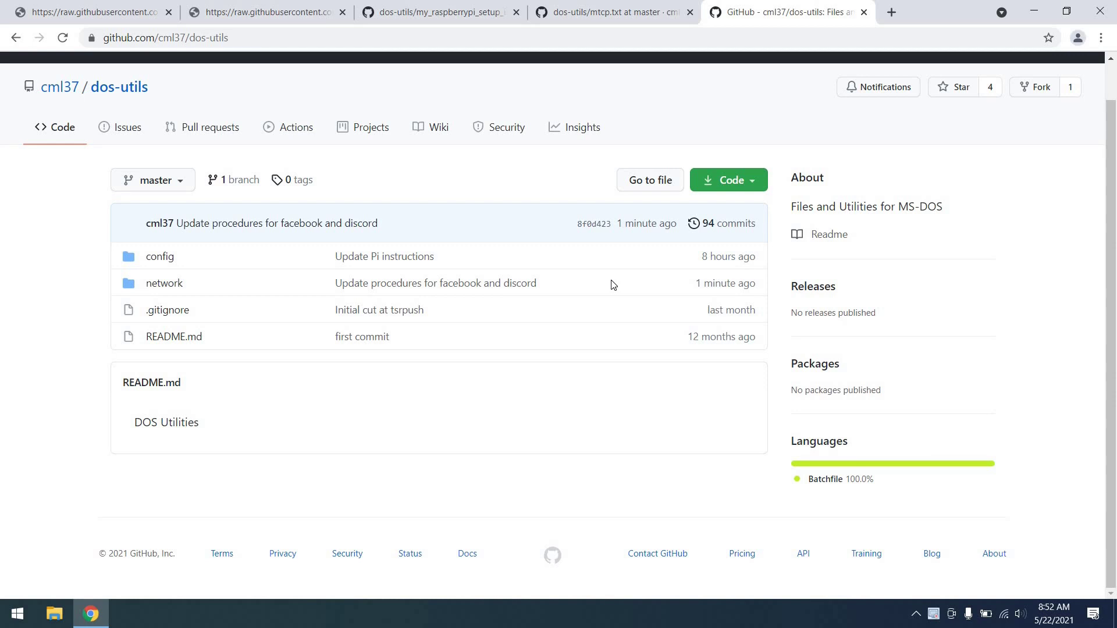
pyautogui.scroll(1, 611, 285)
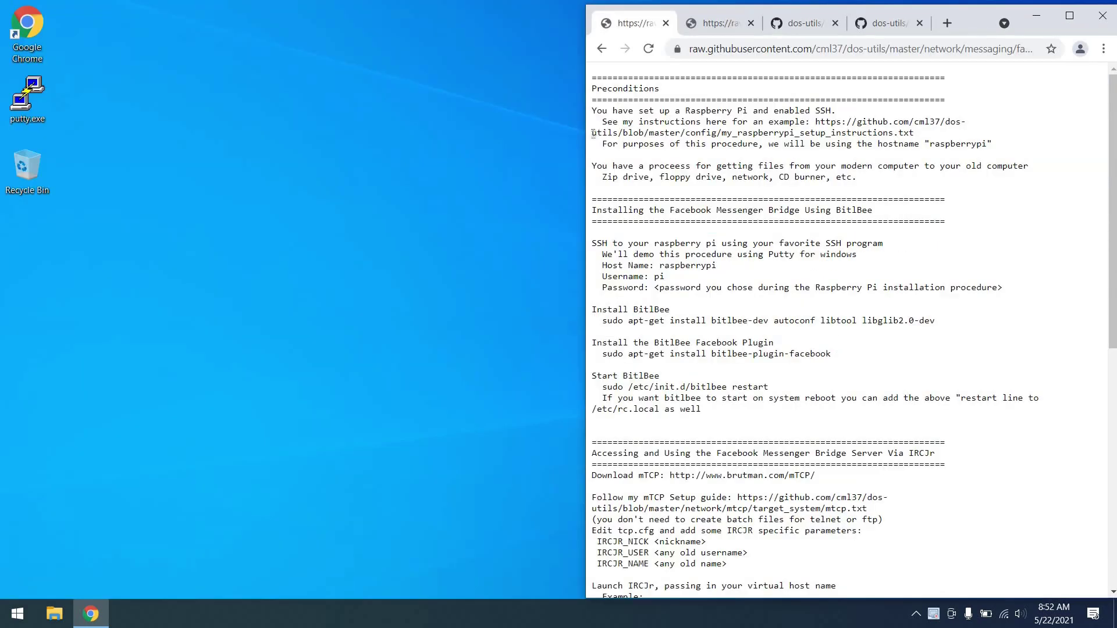
pyautogui.moveTo(592, 110); pyautogui.dragTo(593, 149)
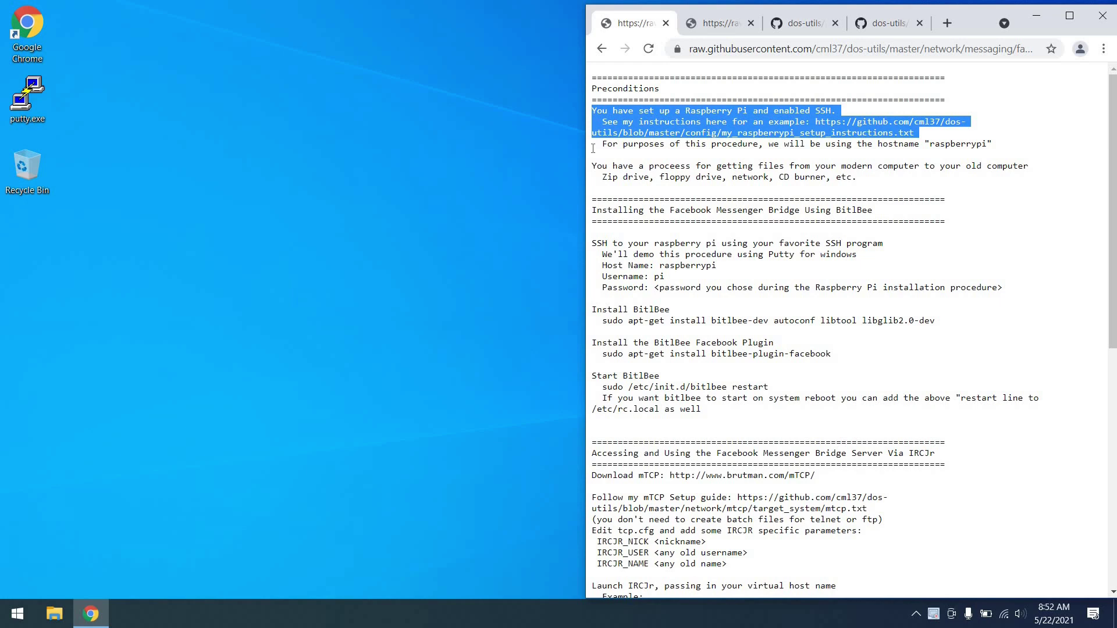
pyautogui.click(813, 27)
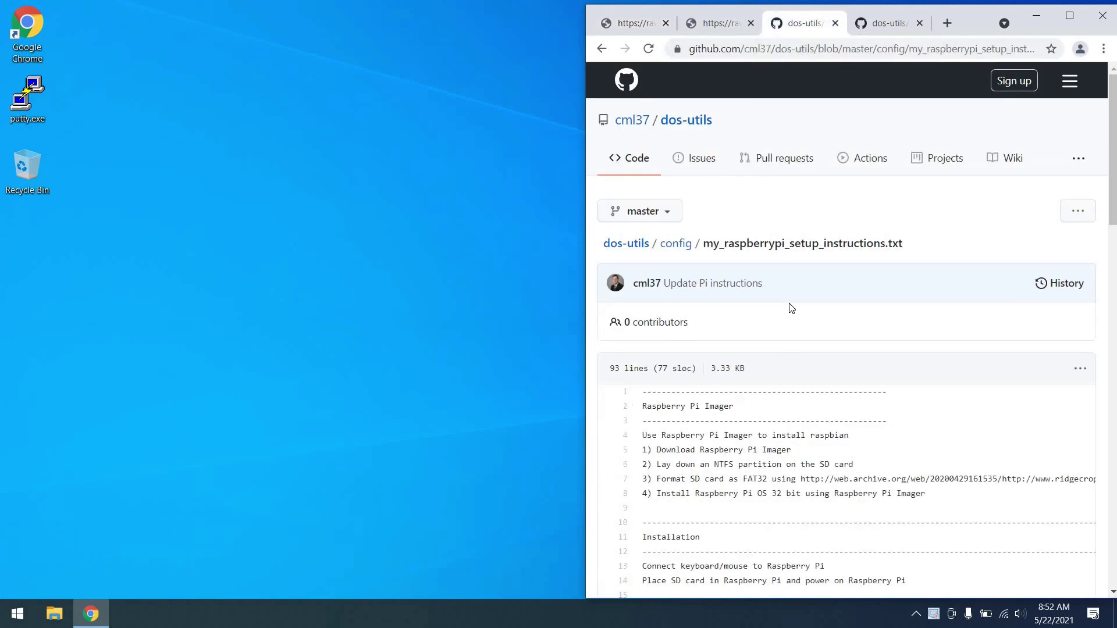
pyautogui.scroll(-3, 791, 308)
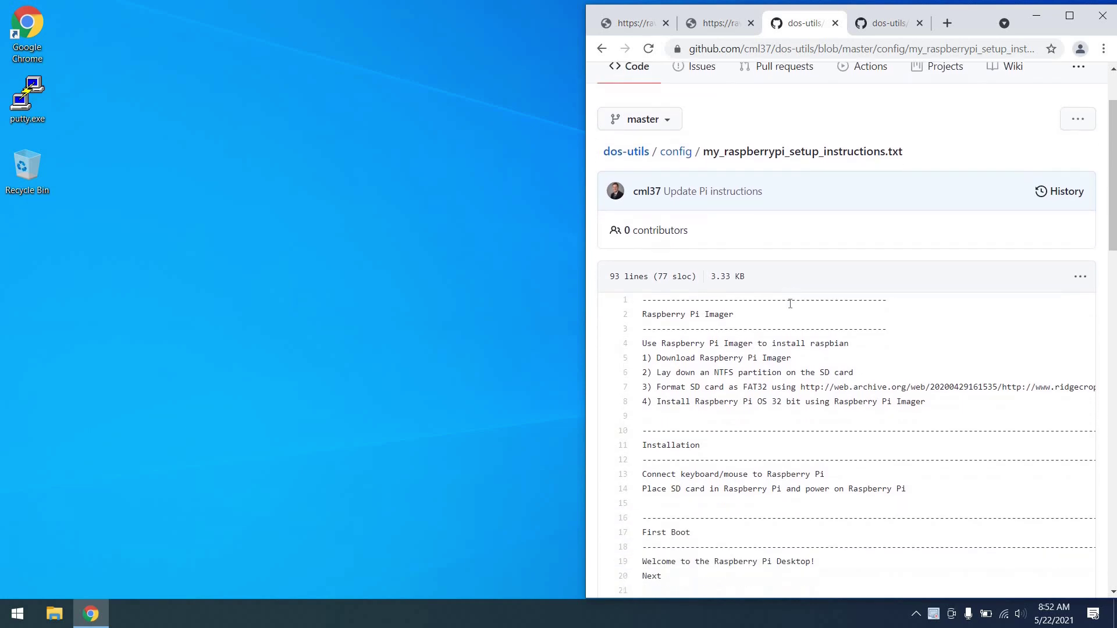
pyautogui.scroll(-3, 790, 303)
pyautogui.hotkey('ctrl', '1')
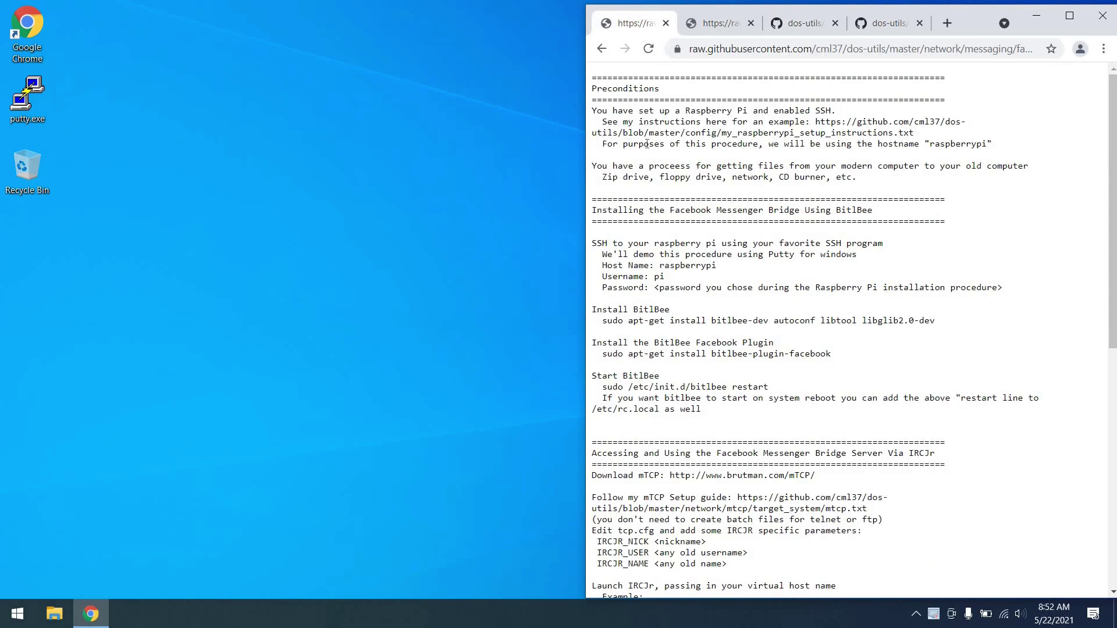
# Highlight the raspberrypi hostname, file-transfer and SSH-connection precondition lines in the raw instructions.
pyautogui.tripleClick(647, 144)
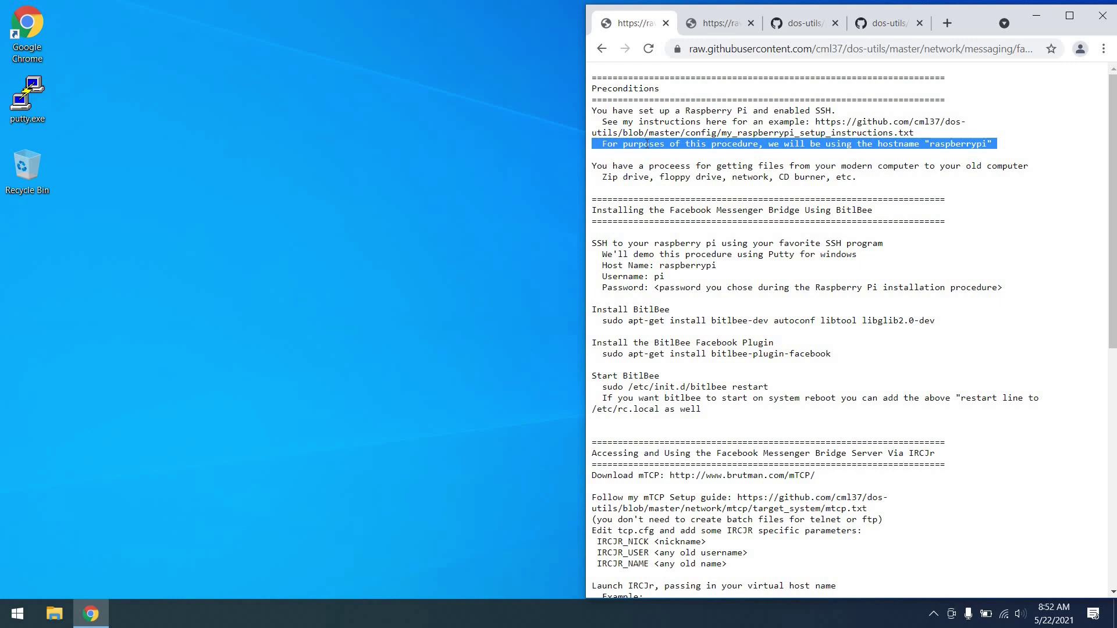
pyautogui.moveTo(858, 177); pyautogui.dragTo(591, 168)
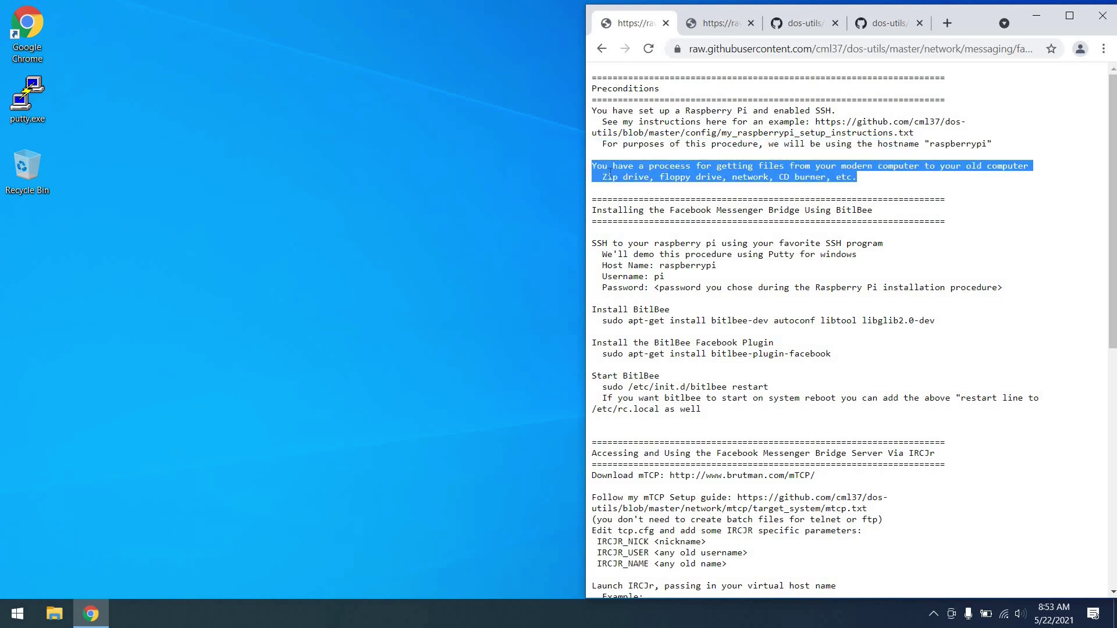
pyautogui.click(732, 177)
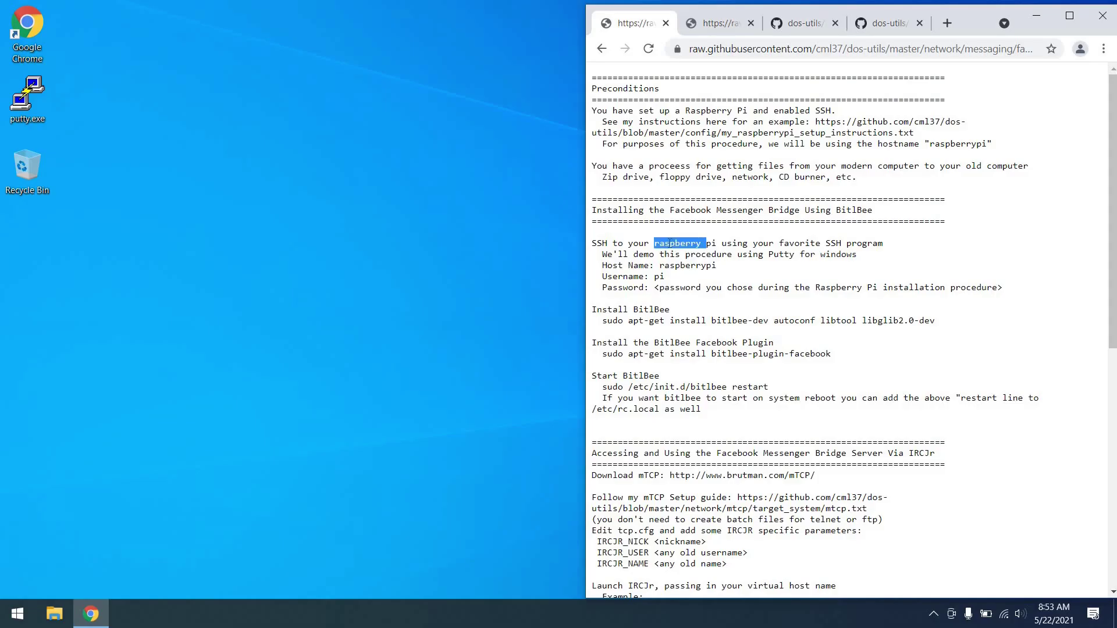
pyautogui.tripleClick(670, 243)
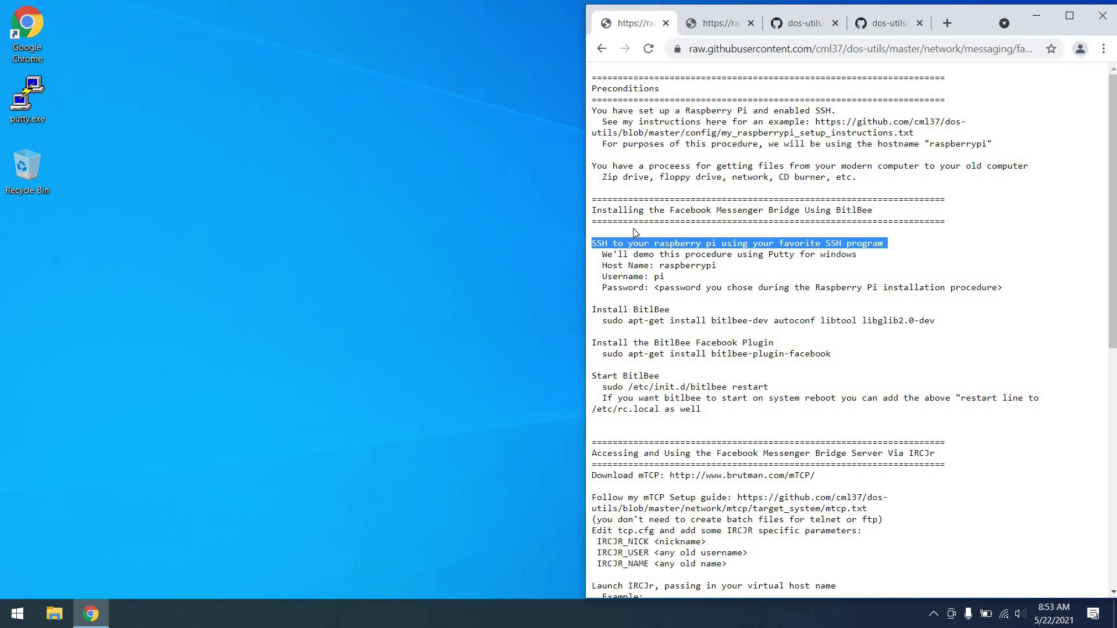
pyautogui.click(633, 228)
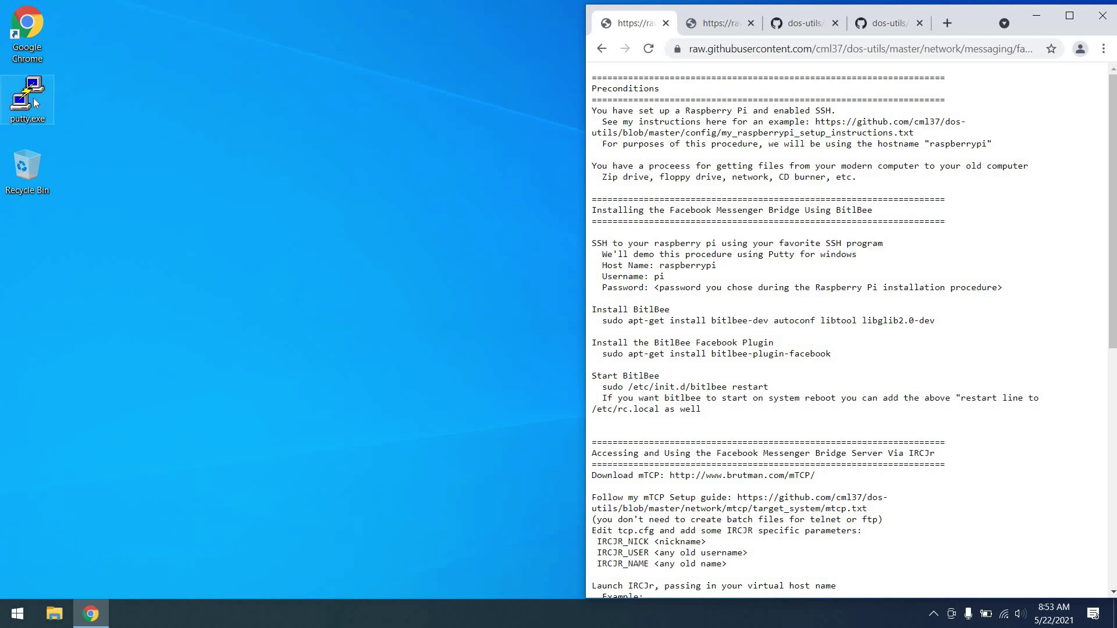
# Connect PuTTY to host raspberrypi, log in as user pi, and enlarge the terminal window.
pyautogui.doubleClick(36, 103)
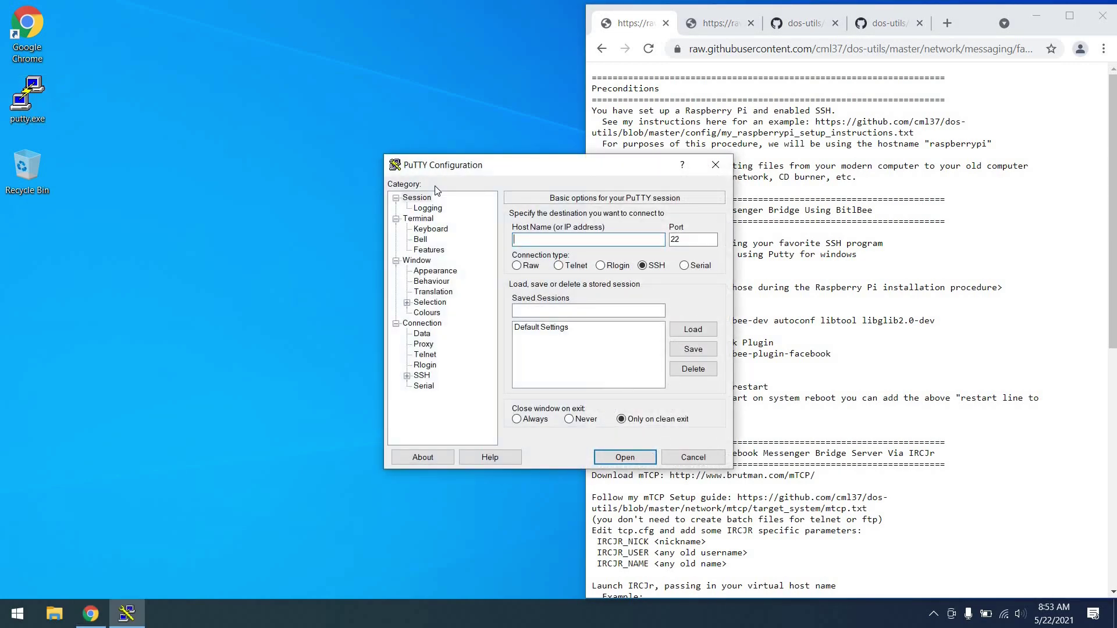
pyautogui.write('raspberrypi')
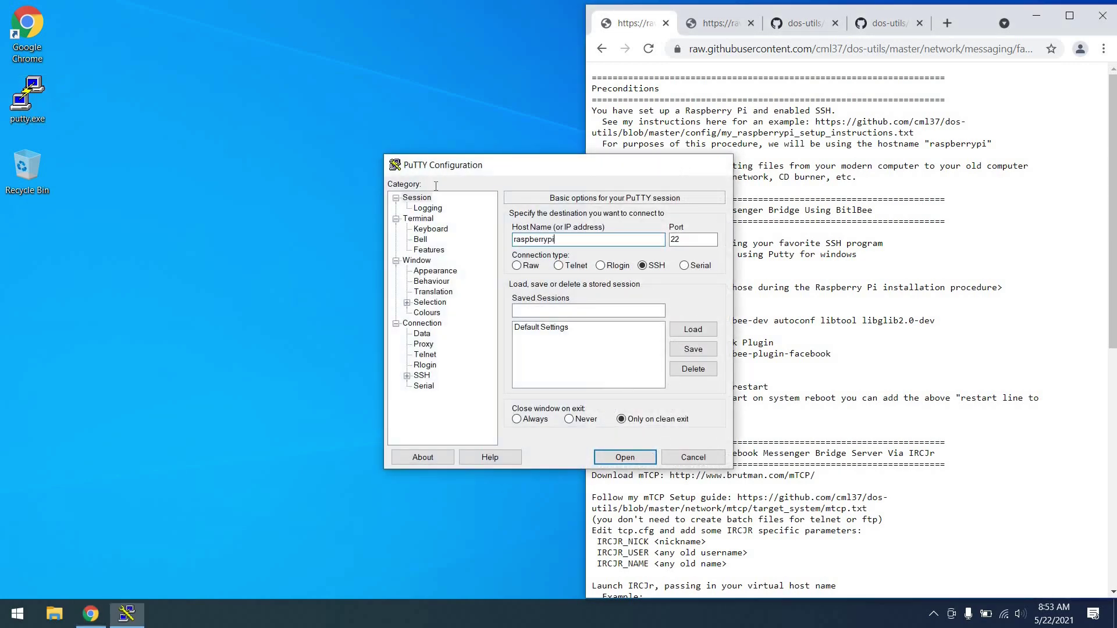
pyautogui.press('Return')
pyautogui.moveTo(487, 165); pyautogui.dragTo(184, 22)
pyautogui.write('pi')
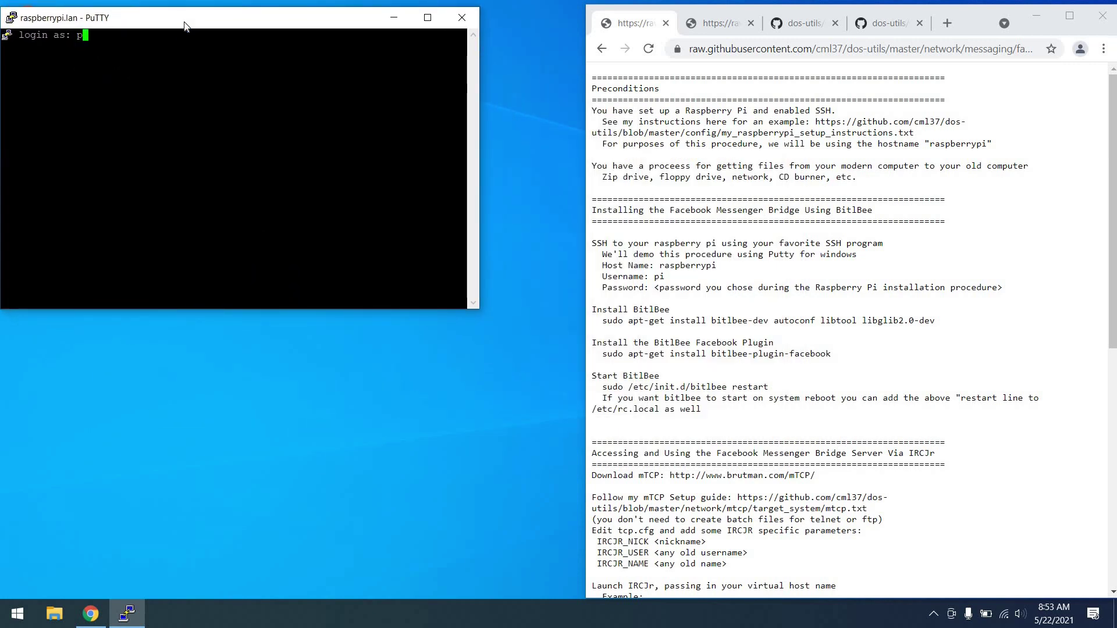
pyautogui.press('Return')
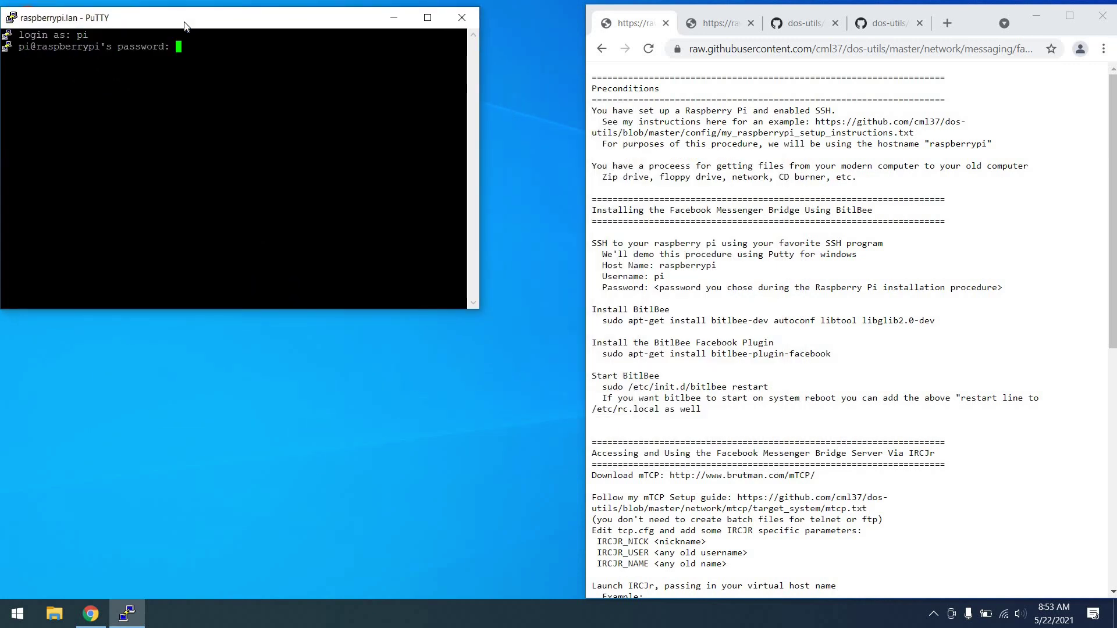
pyautogui.press('Return')
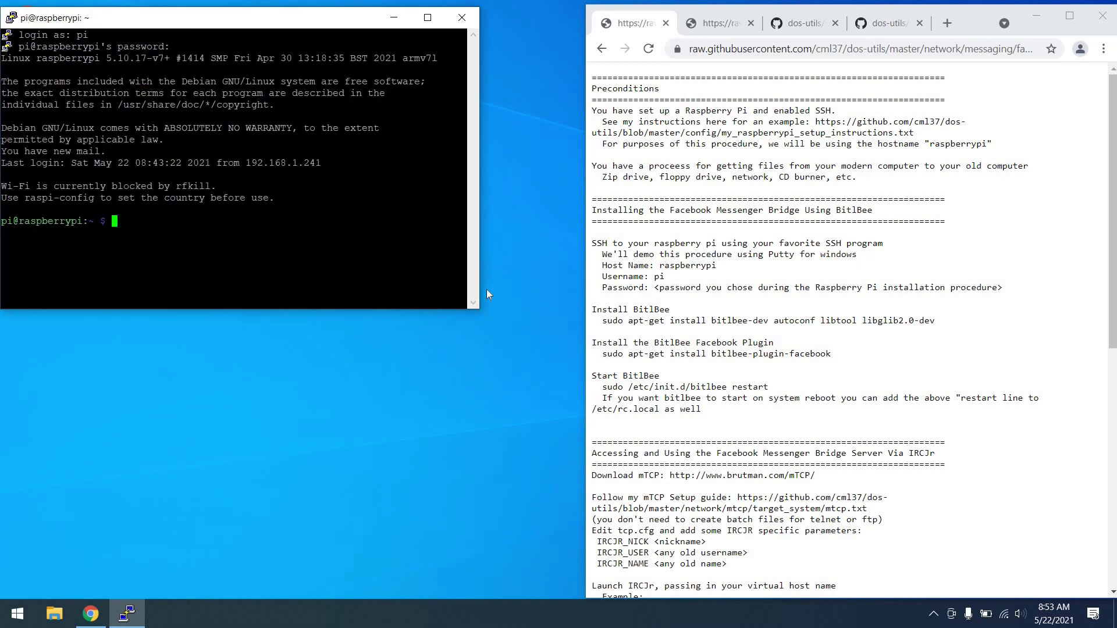
pyautogui.moveTo(480, 314); pyautogui.dragTo(587, 334)
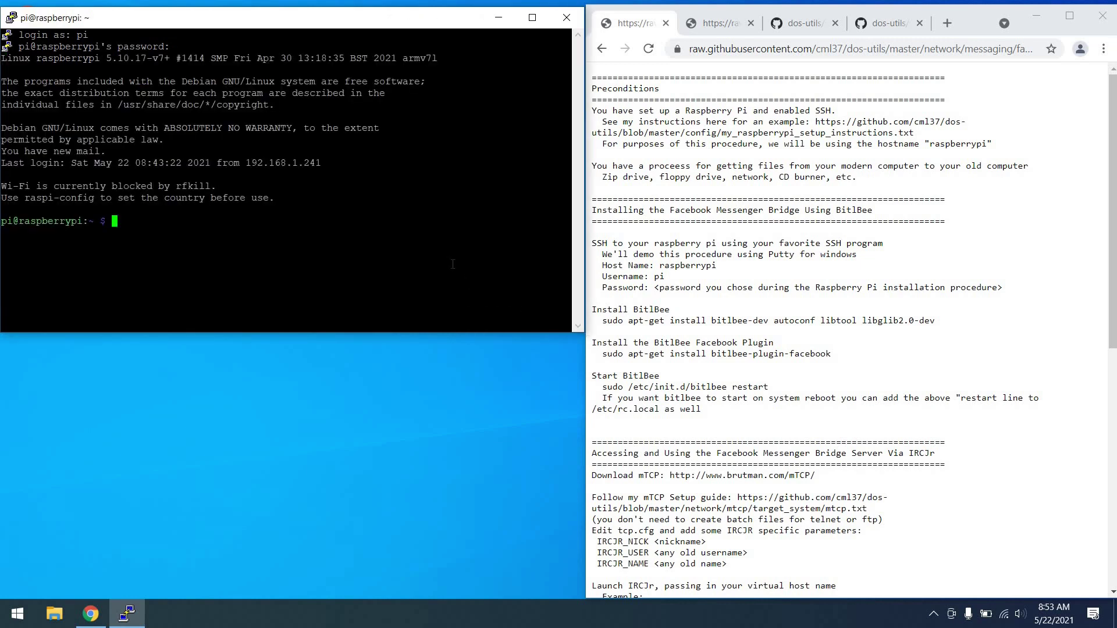
pyautogui.click(666, 302)
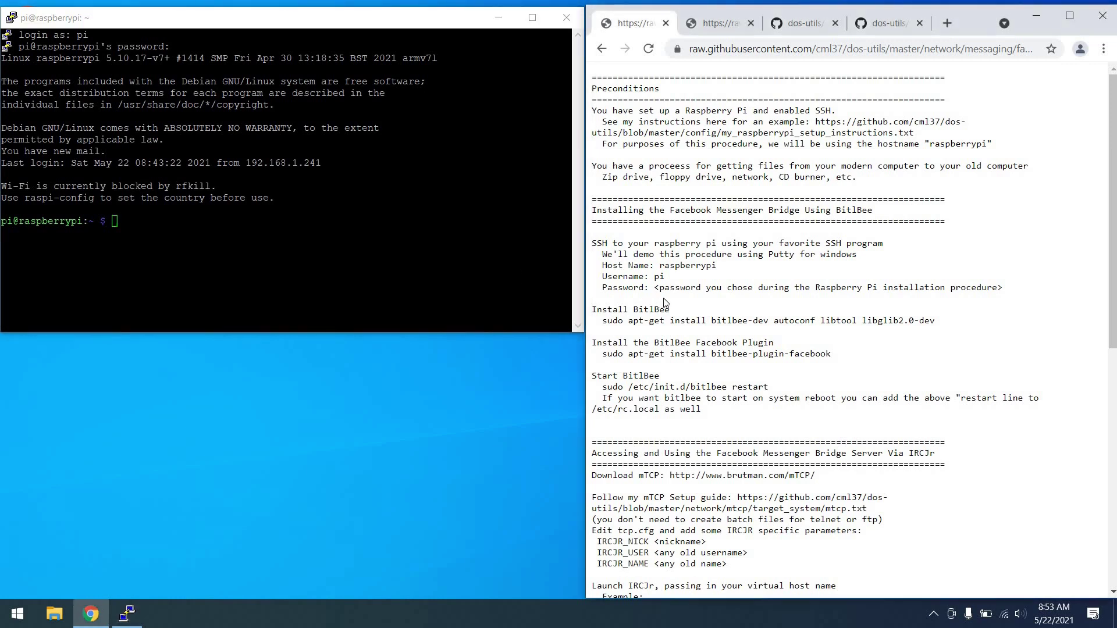
# Run the bitlbee-dev install, bitlbee-plugin-facebook install and /etc/init.d/bitlbee restart commands on the Pi.
pyautogui.scroll(-1, 675, 297)
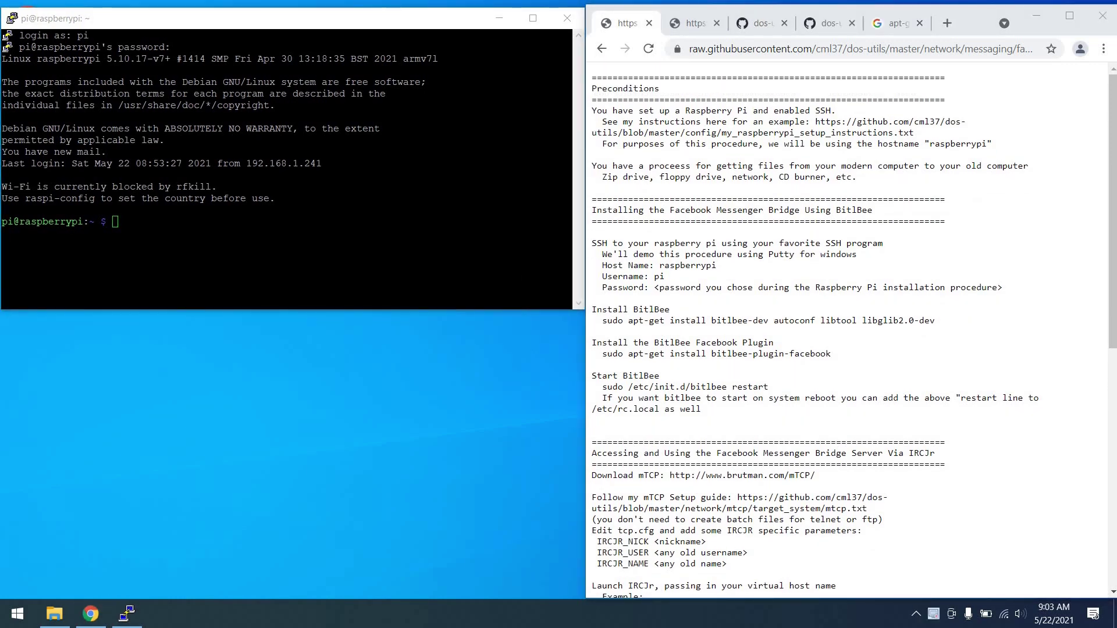
pyautogui.tripleClick(694, 321)
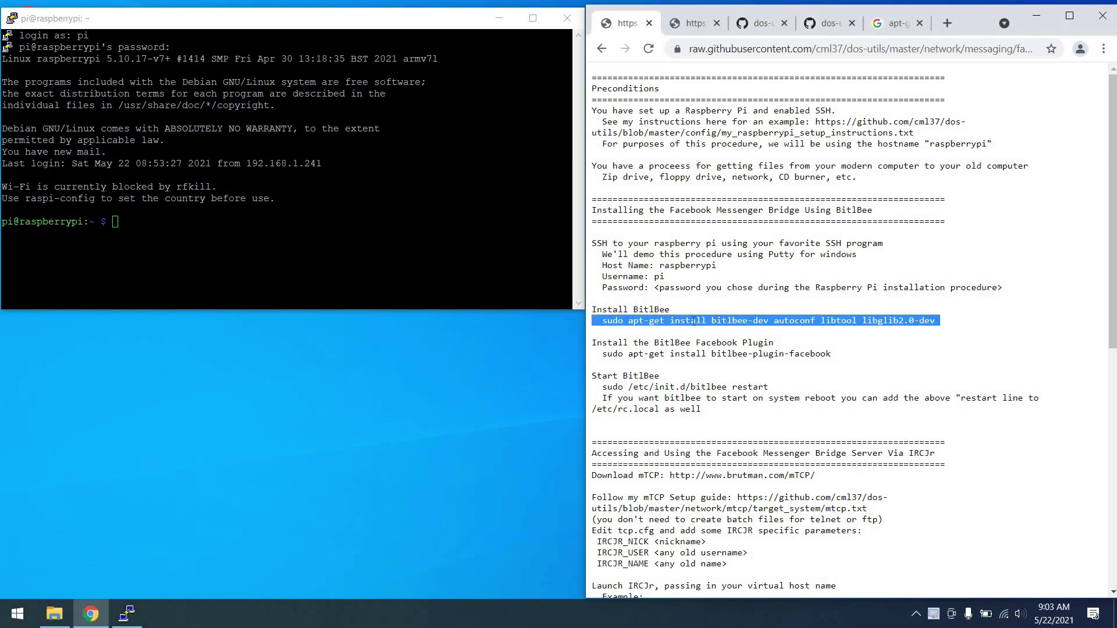
pyautogui.rightClick(337, 217)
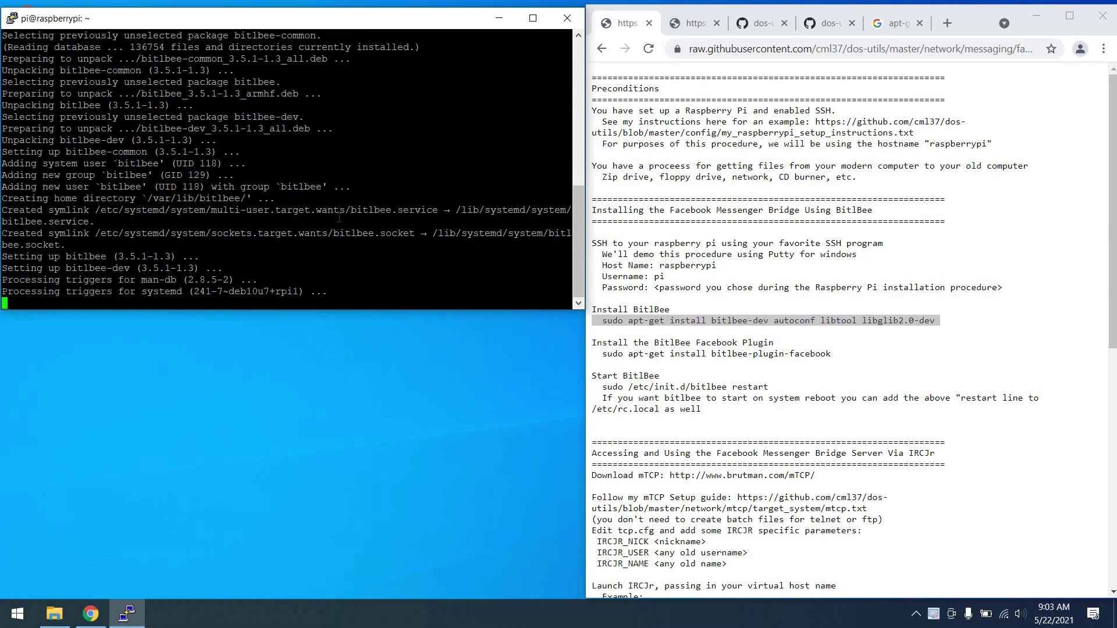
pyautogui.tripleClick(706, 356)
pyautogui.hotkey('ctrl', 'c')
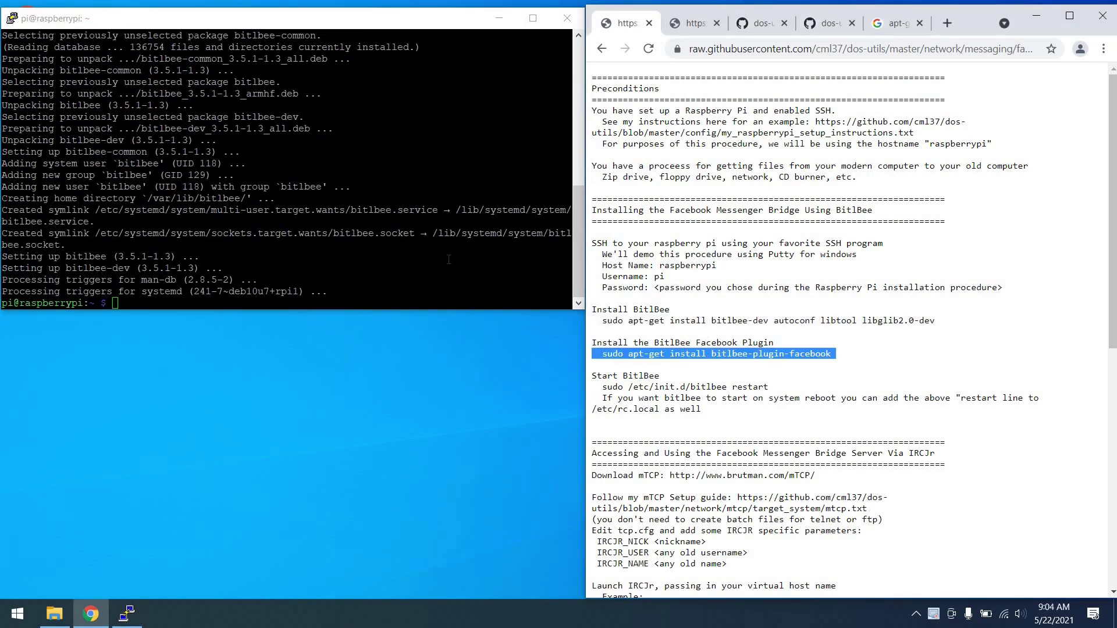
pyautogui.click(449, 259)
pyautogui.rightClick(449, 259)
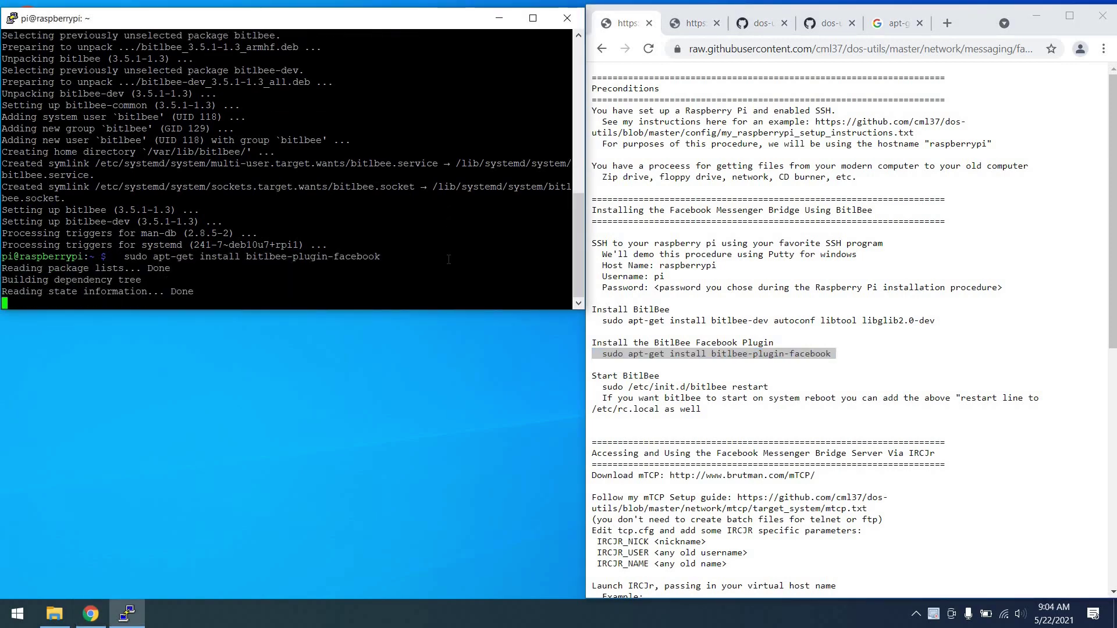
pyautogui.tripleClick(637, 385)
pyautogui.hotkey('ctrl', 'c')
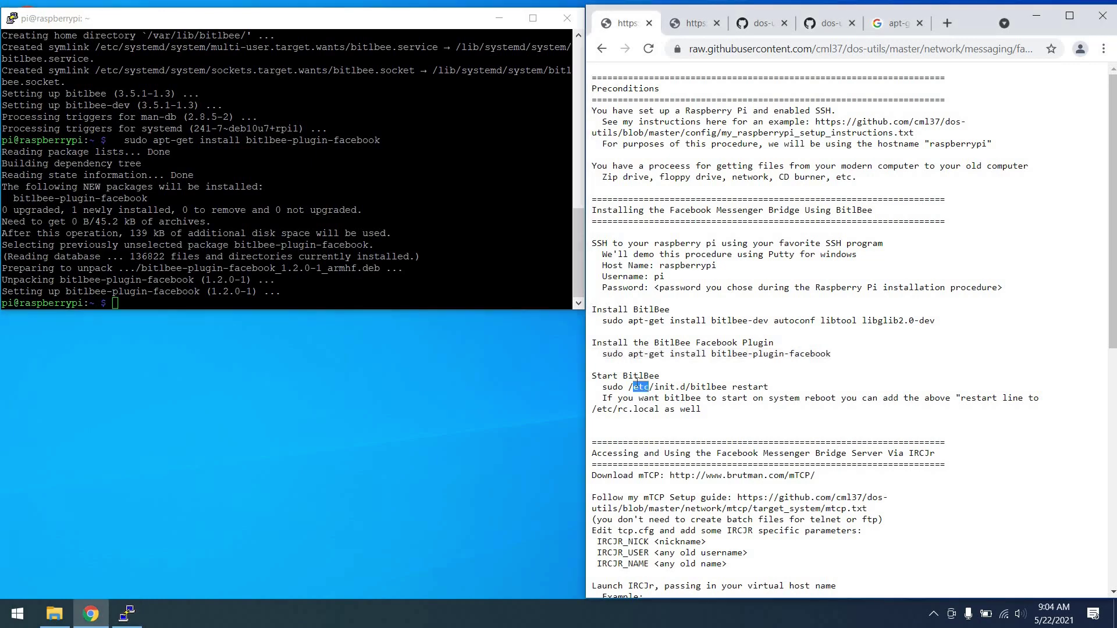
pyautogui.click(477, 289)
pyautogui.rightClick(477, 289)
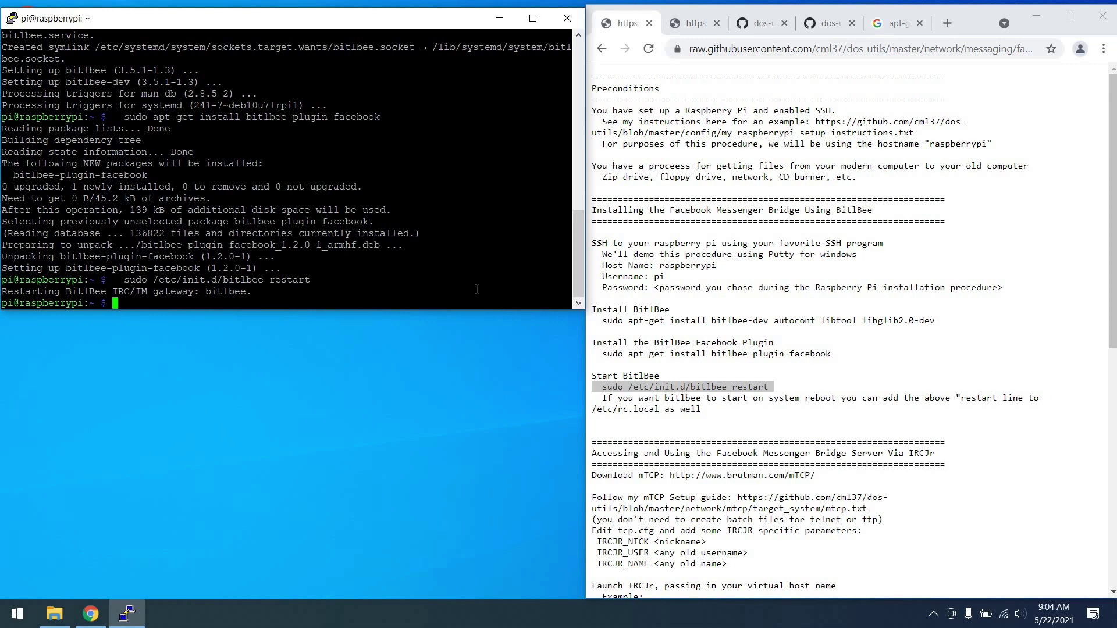
pyautogui.tripleClick(636, 401)
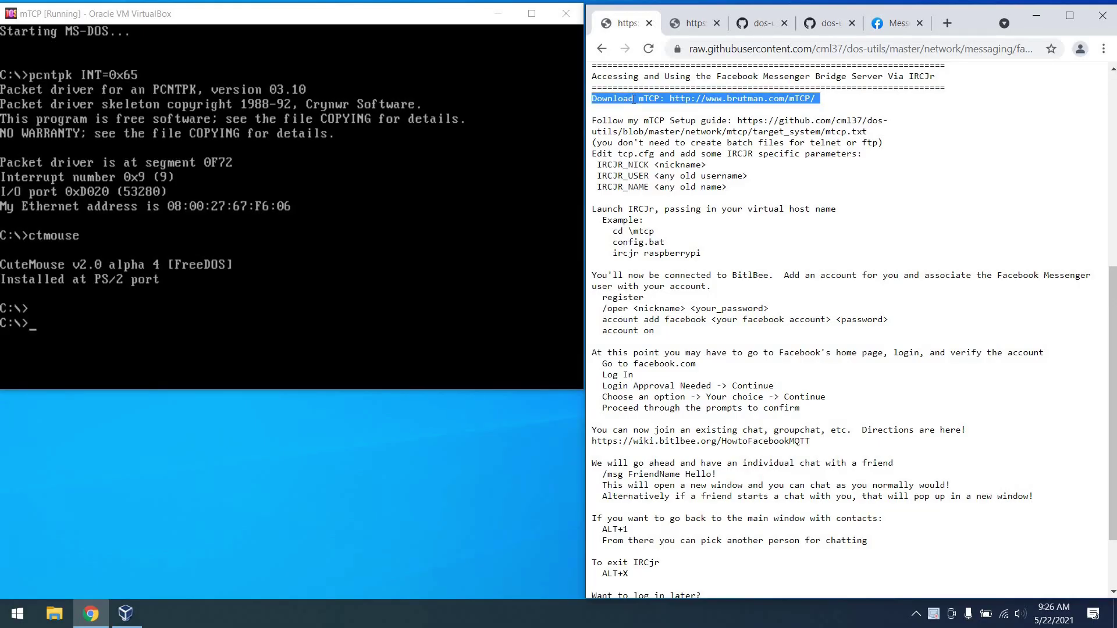
# Review the mTCP setup guide reference, the telnet/ftp note and the packet driver autoexec step.
pyautogui.tripleClick(656, 123)
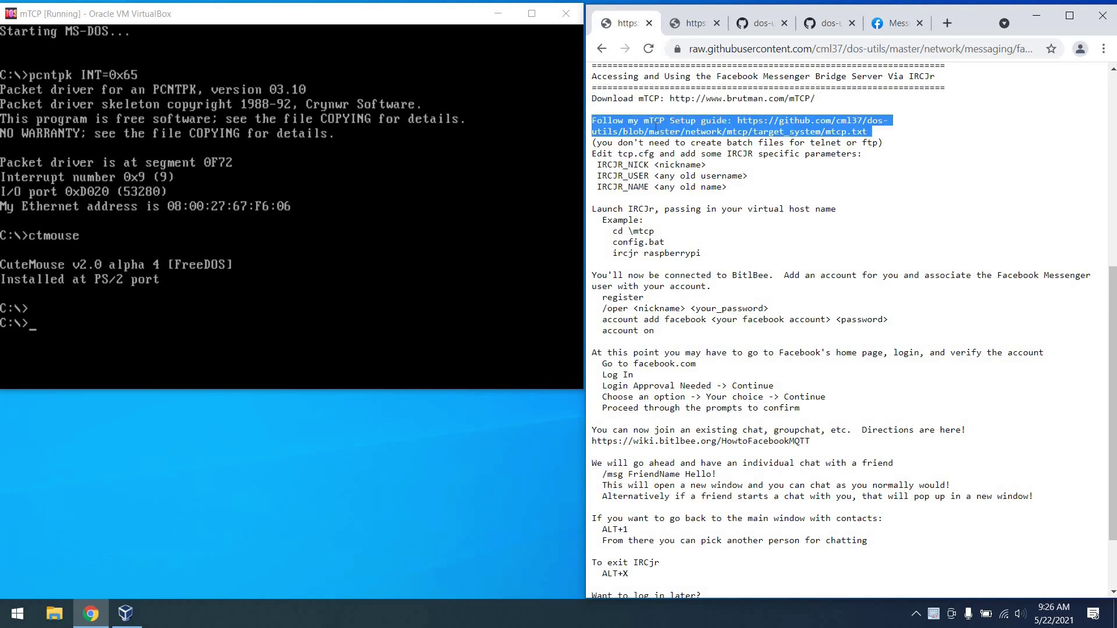
pyautogui.tripleClick(657, 143)
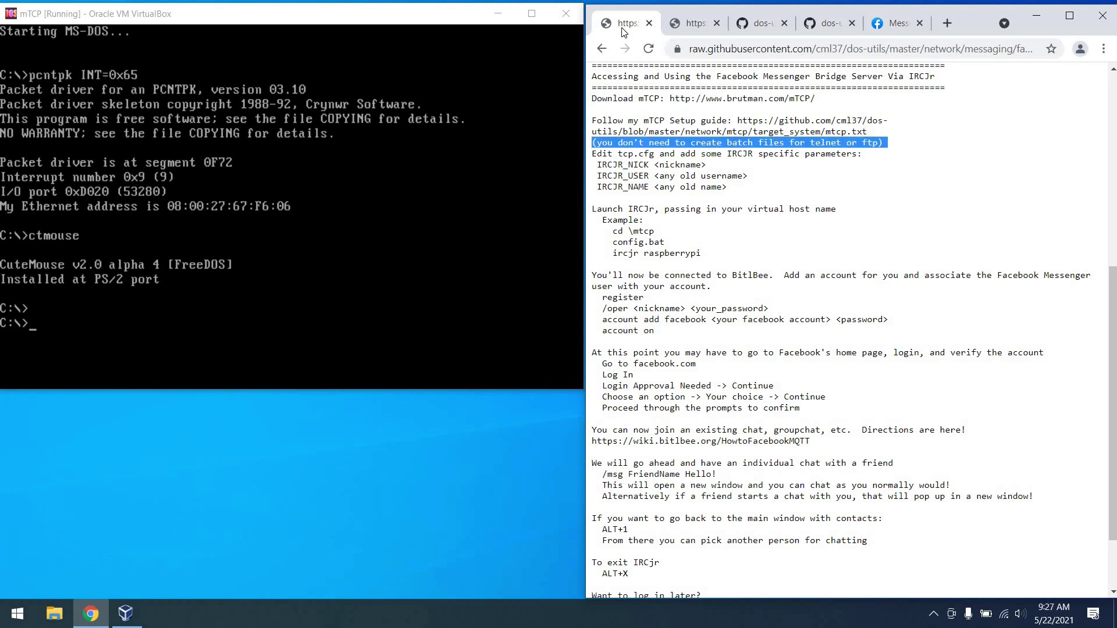
pyautogui.click(826, 23)
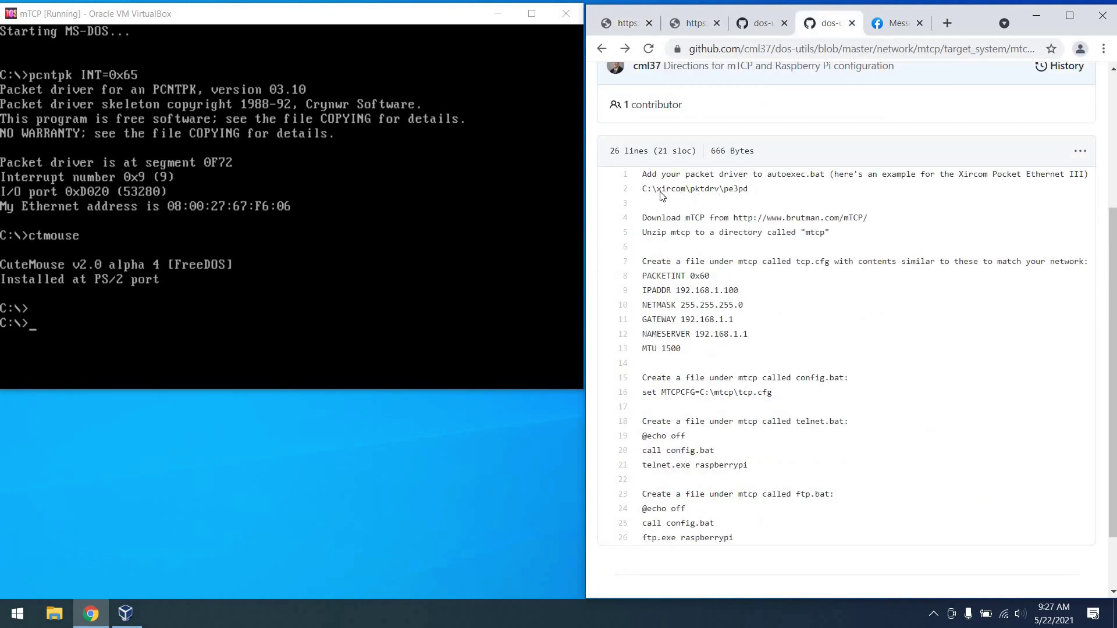
pyautogui.tripleClick(639, 190)
pyautogui.moveTo(638, 190); pyautogui.dragTo(635, 176)
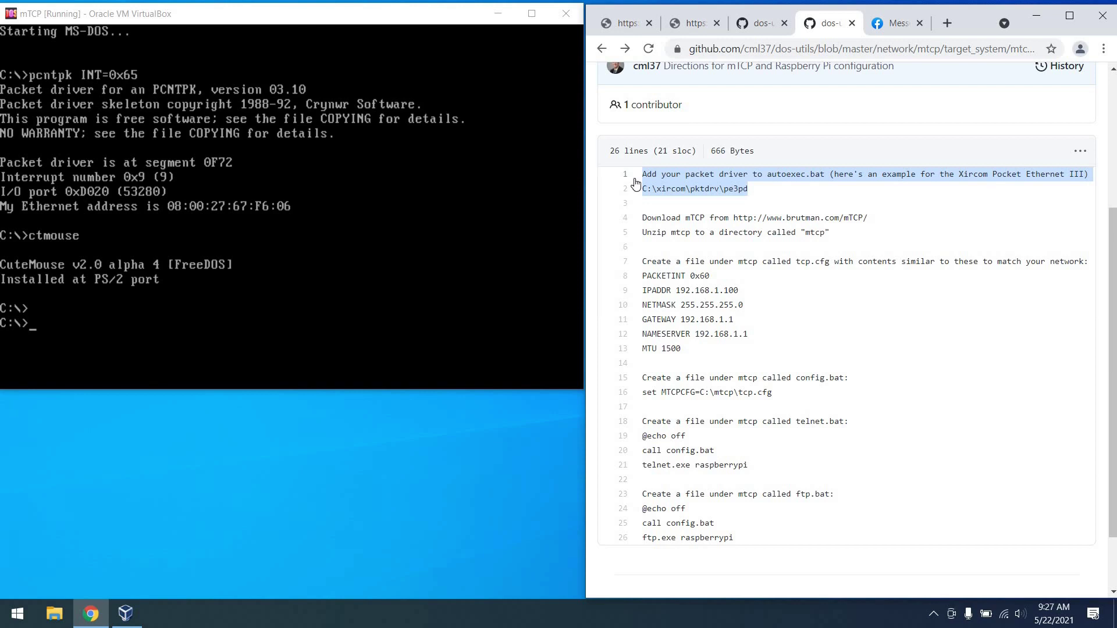
# List autoexec.bat in DOS and review the guide's unzip mtcp and tcp.cfg steps.
pyautogui.click(473, 192)
pyautogui.write('type')
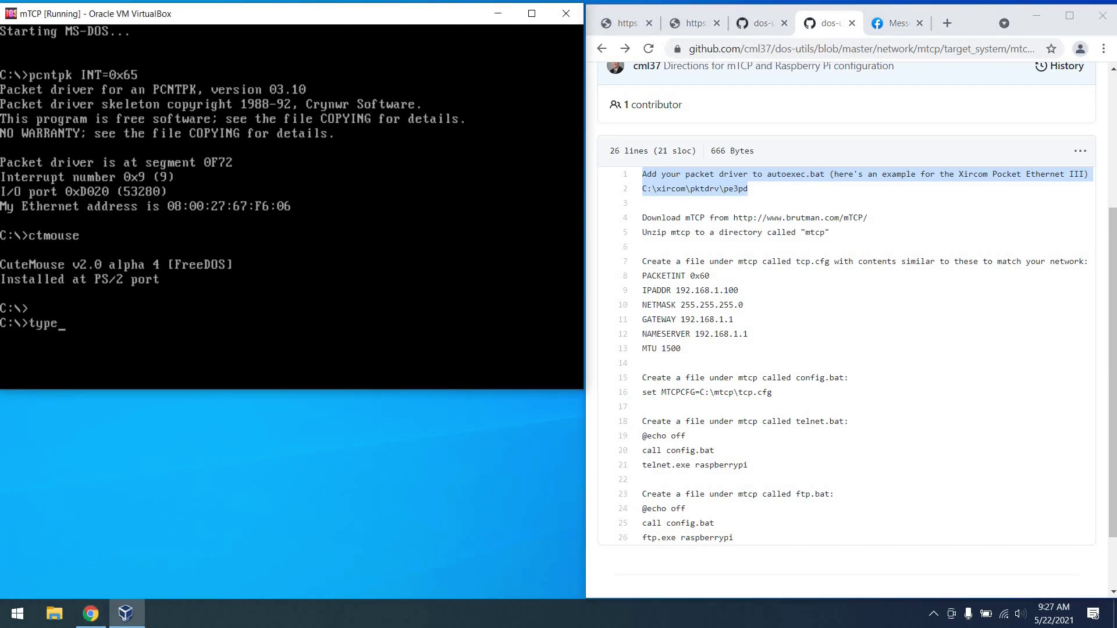
pyautogui.write(' autoexec.bat')
pyautogui.press('Return')
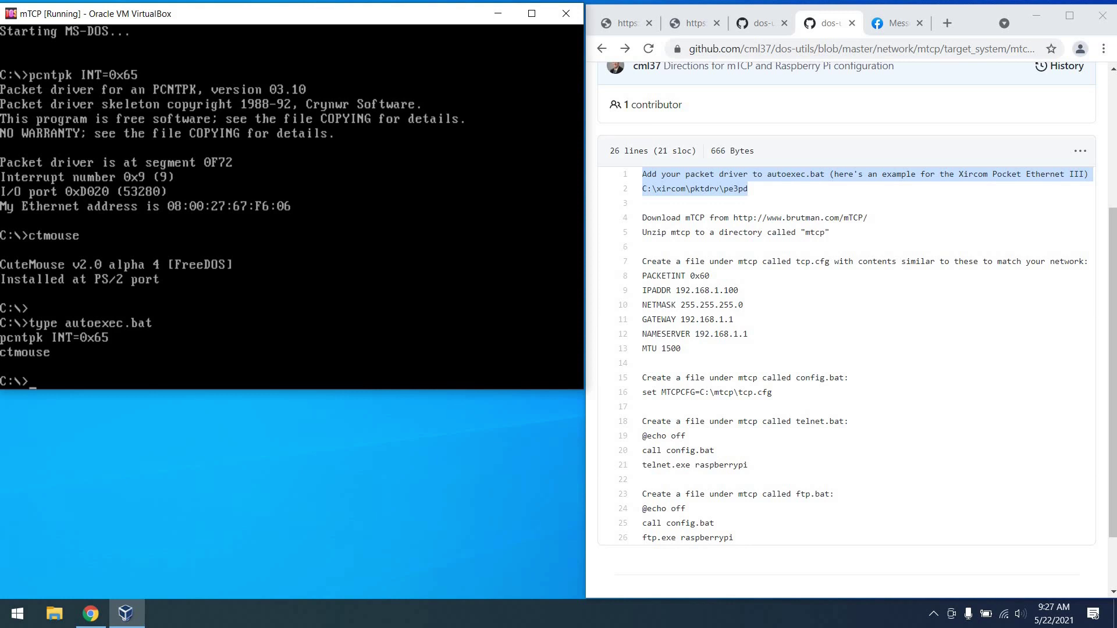
pyautogui.tripleClick(803, 234)
pyautogui.scroll(-1, 803, 239)
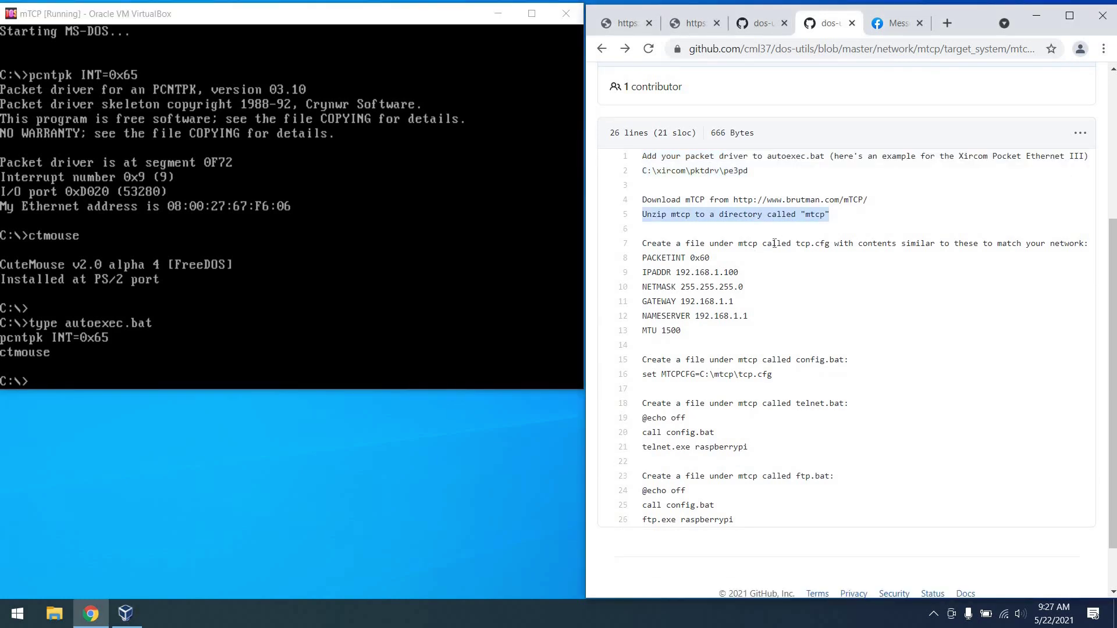
pyautogui.tripleClick(813, 243)
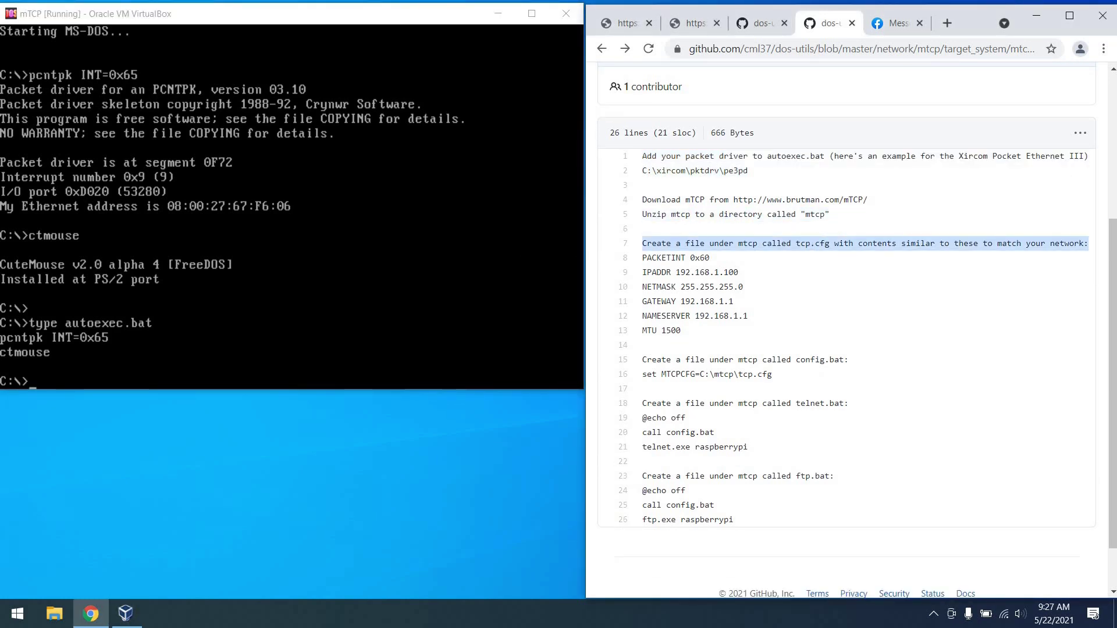
pyautogui.click(407, 233)
pyautogui.write('edit')
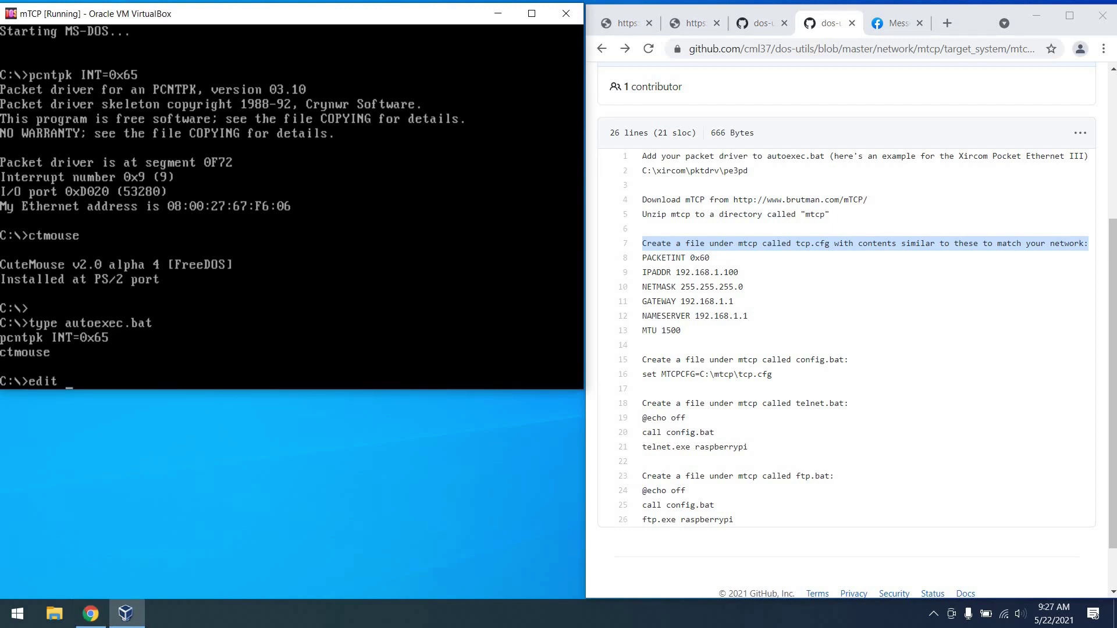
pyautogui.write(' mtcp\\tcp.cfg')
pyautogui.press('Return')
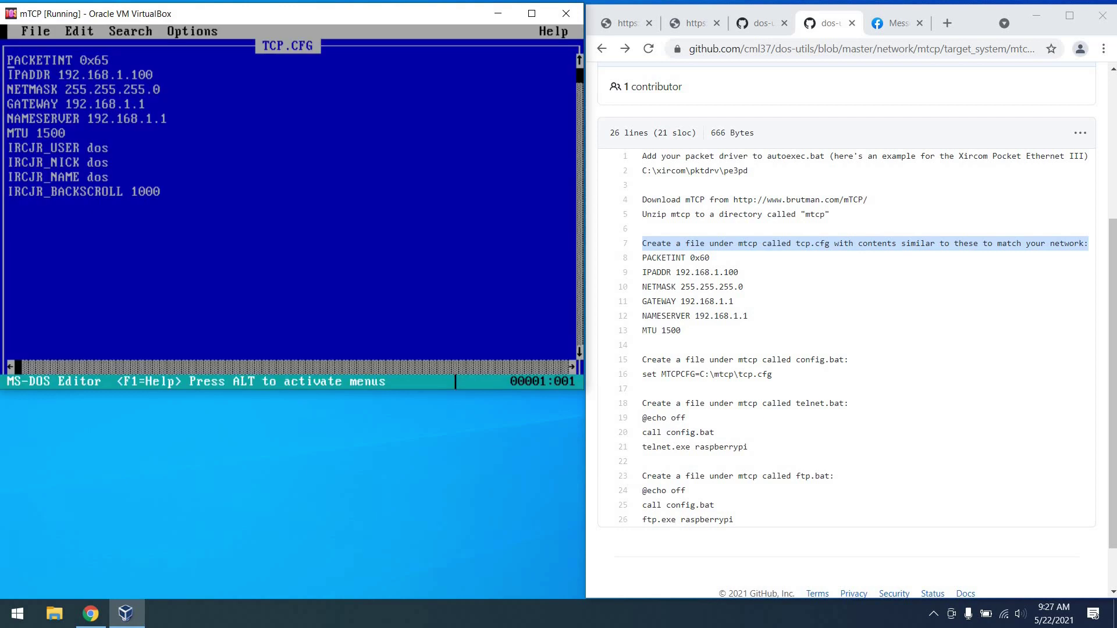
pyautogui.hotkey('shift', 'Down')
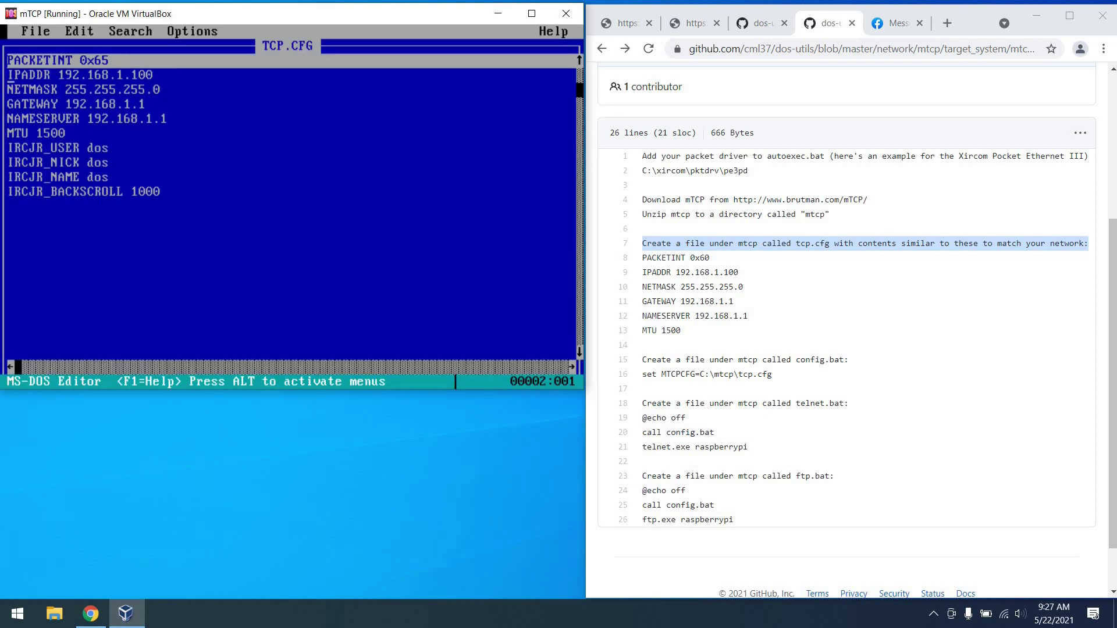
pyautogui.hotkey('shift', 'Down')
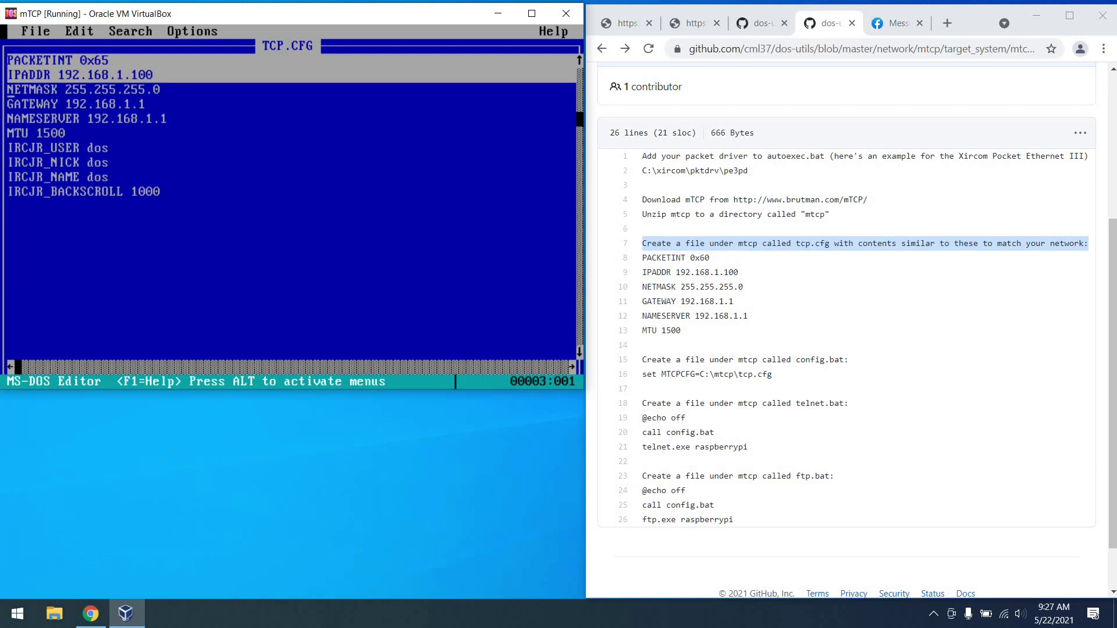
pyautogui.hotkey('shift', 'Down')
pyautogui.hotkey('shift', 'Down')
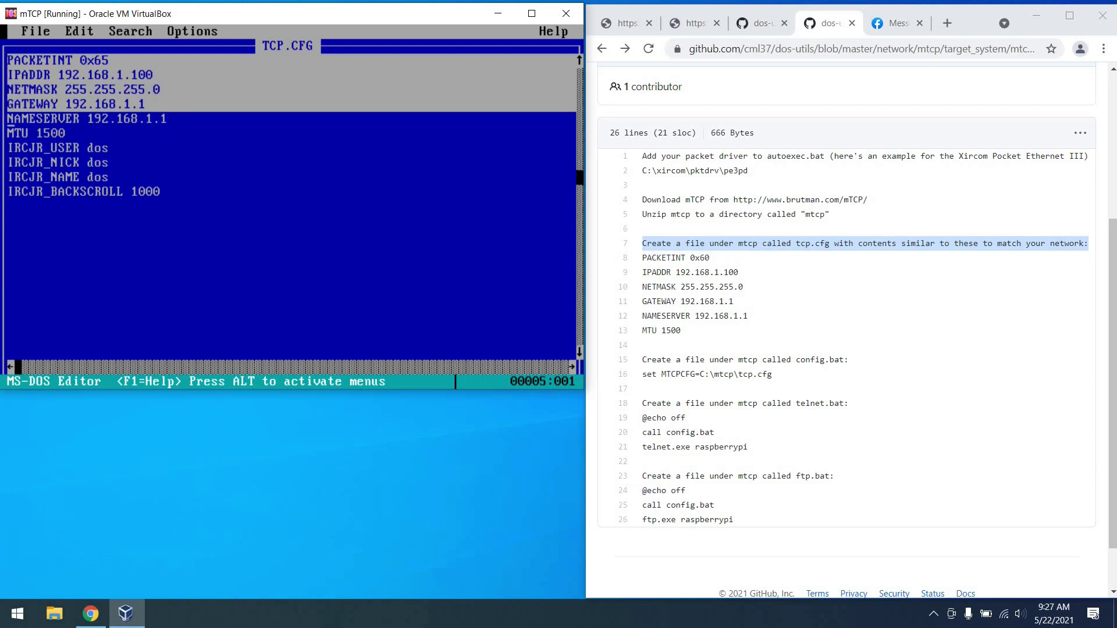
pyautogui.hotkey('shift', 'Down')
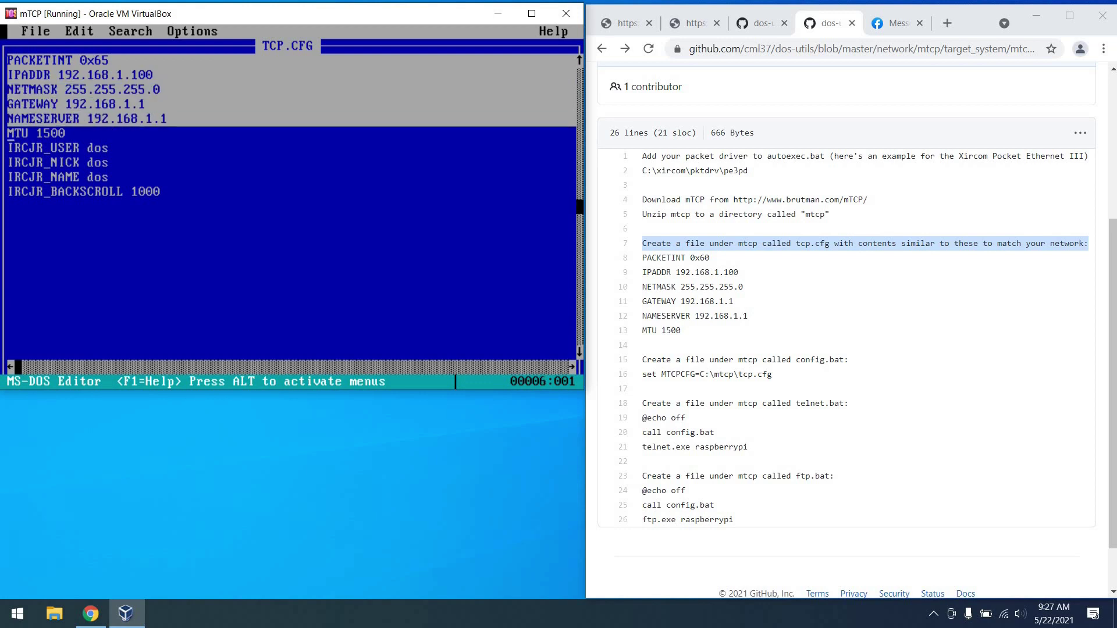
pyautogui.hotkey('shift', 'Down')
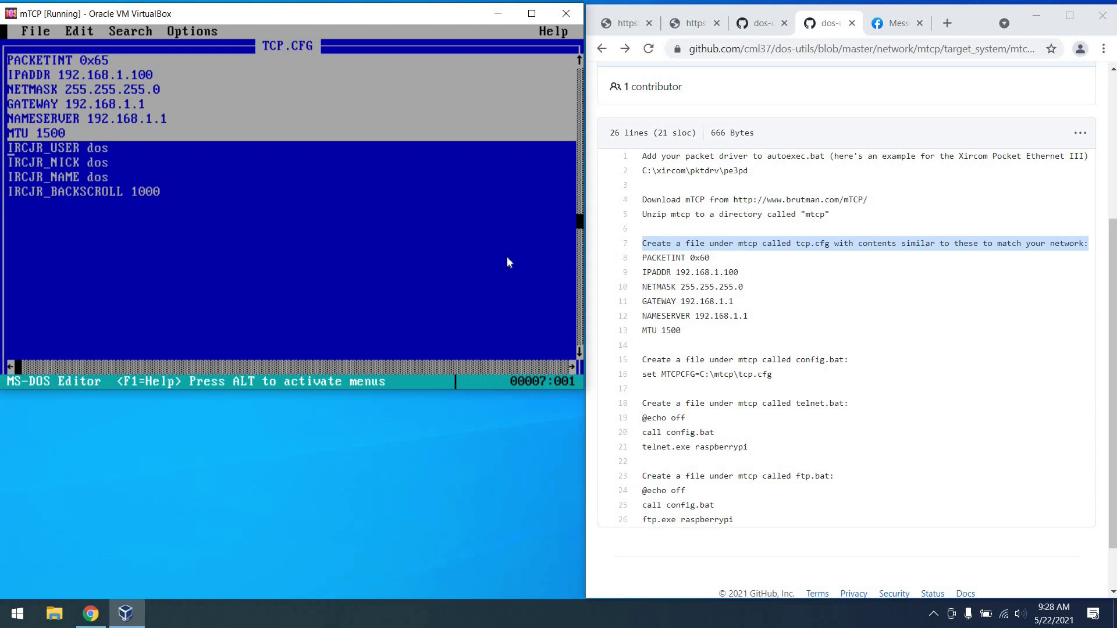
pyautogui.click(638, 32)
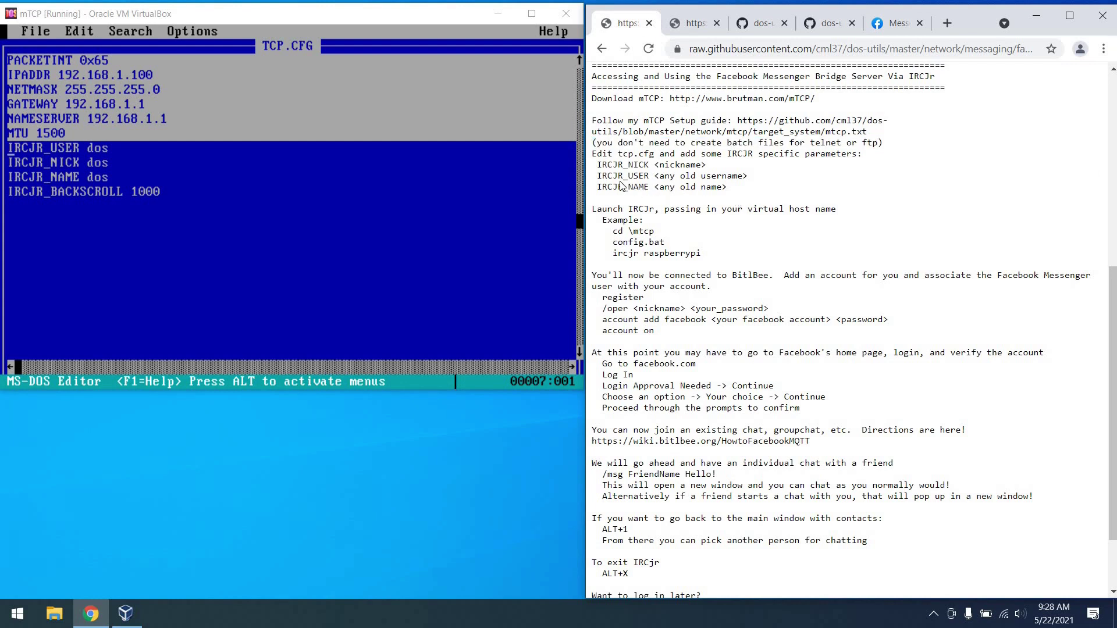
pyautogui.moveTo(731, 187); pyautogui.dragTo(580, 169)
pyautogui.click(422, 173)
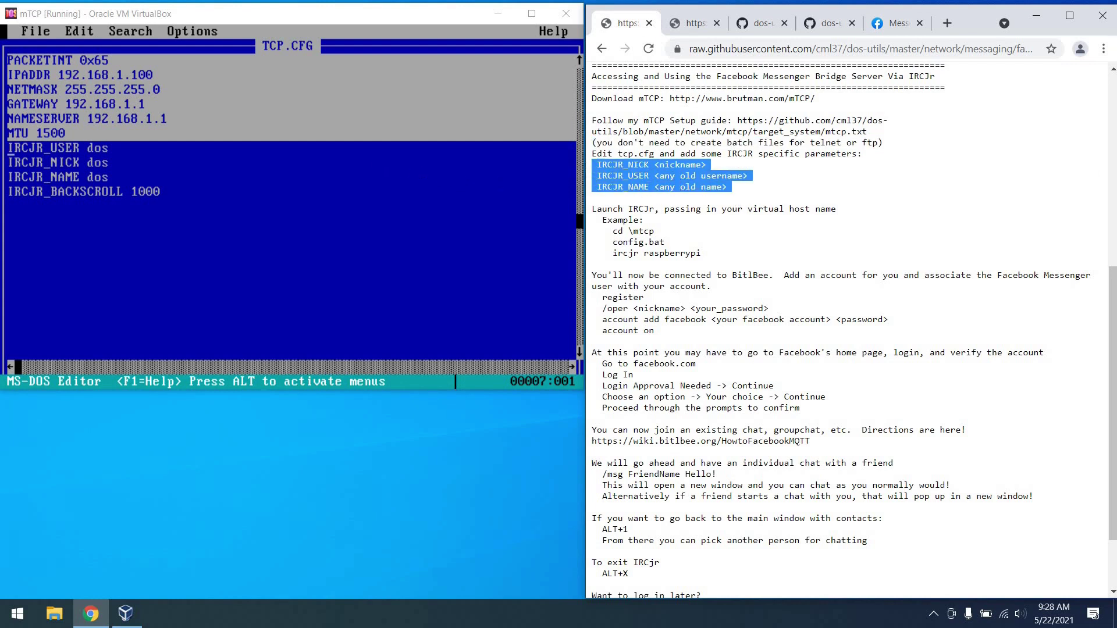
pyautogui.hotkey('shift', 'Down')
pyautogui.hotkey('shift', 'Down')
pyautogui.hotkey('shift', 'Down')
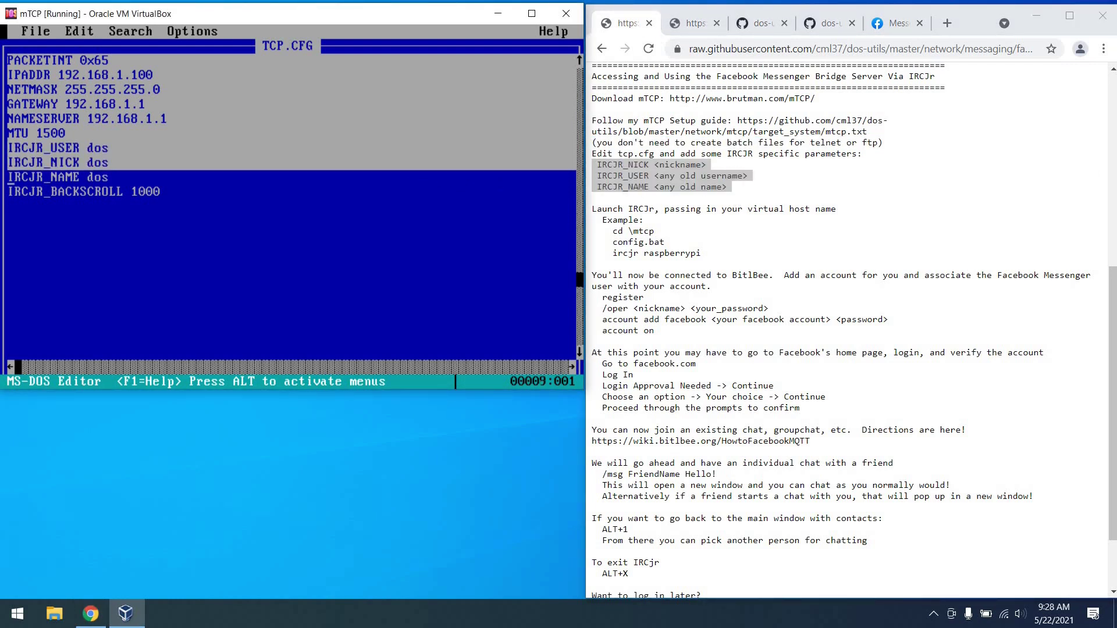
pyautogui.hotkey('shift', 'Down')
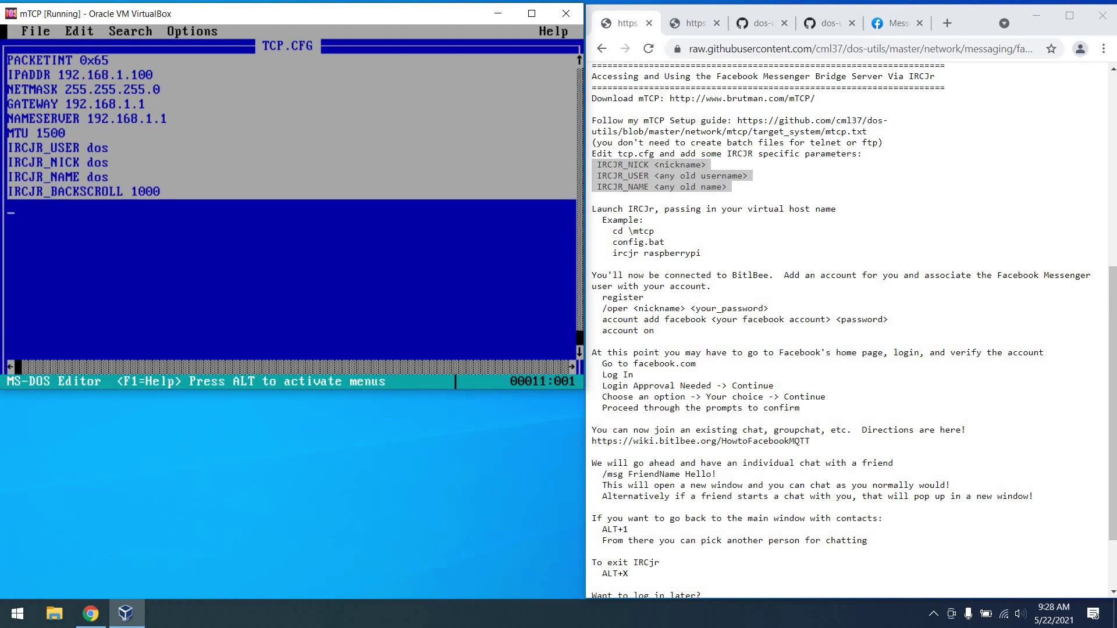
pyautogui.press('alt')
pyautogui.press('Return')
pyautogui.press('Up')
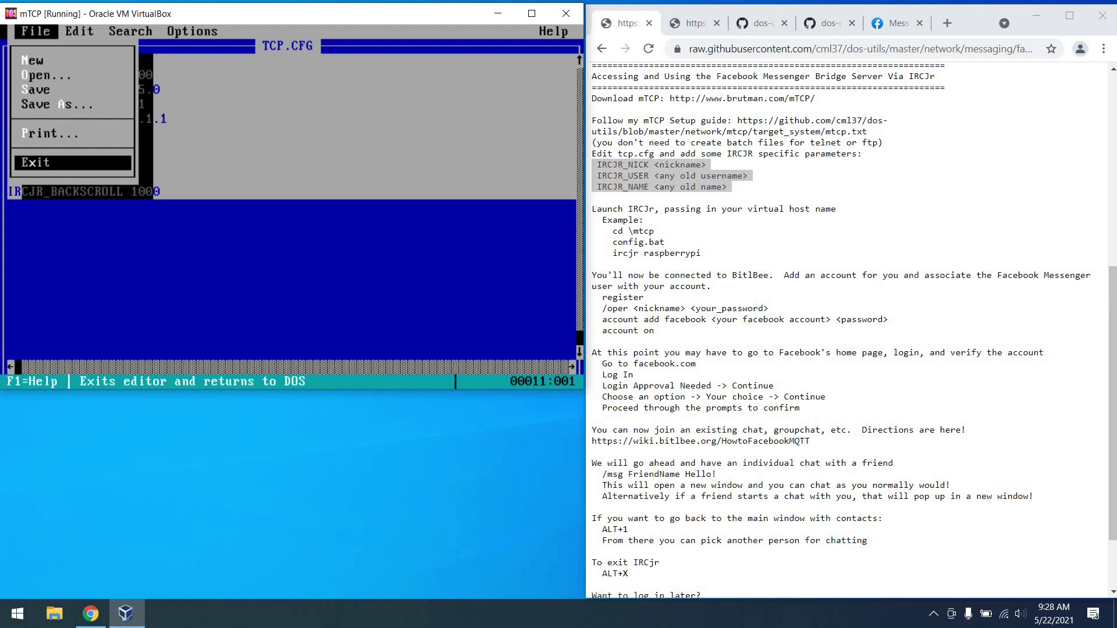
pyautogui.press('Return')
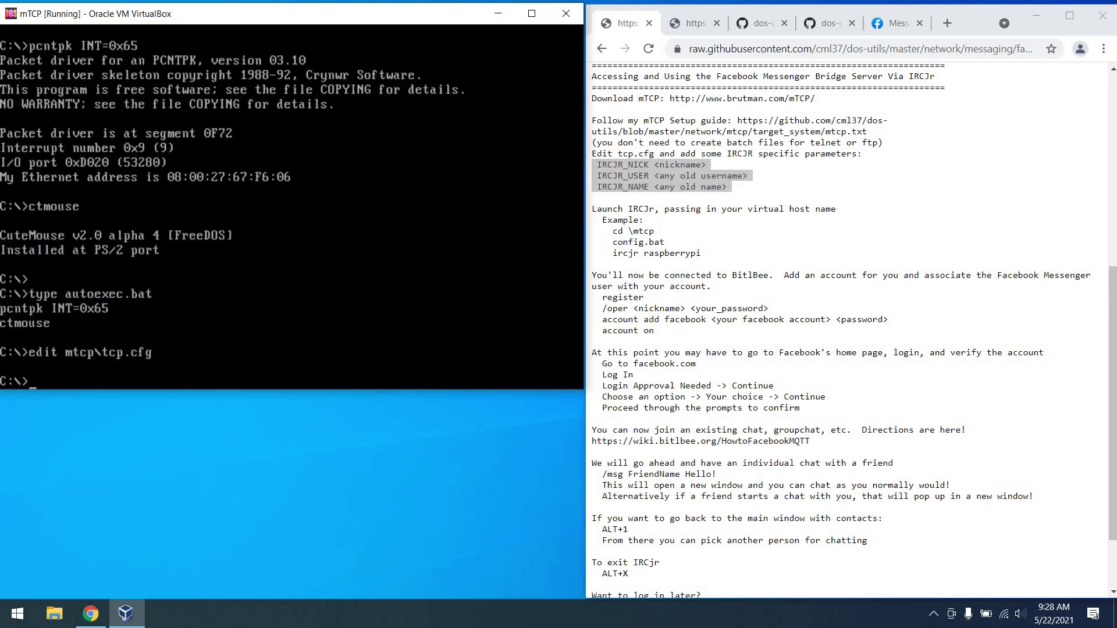
pyautogui.click(831, 24)
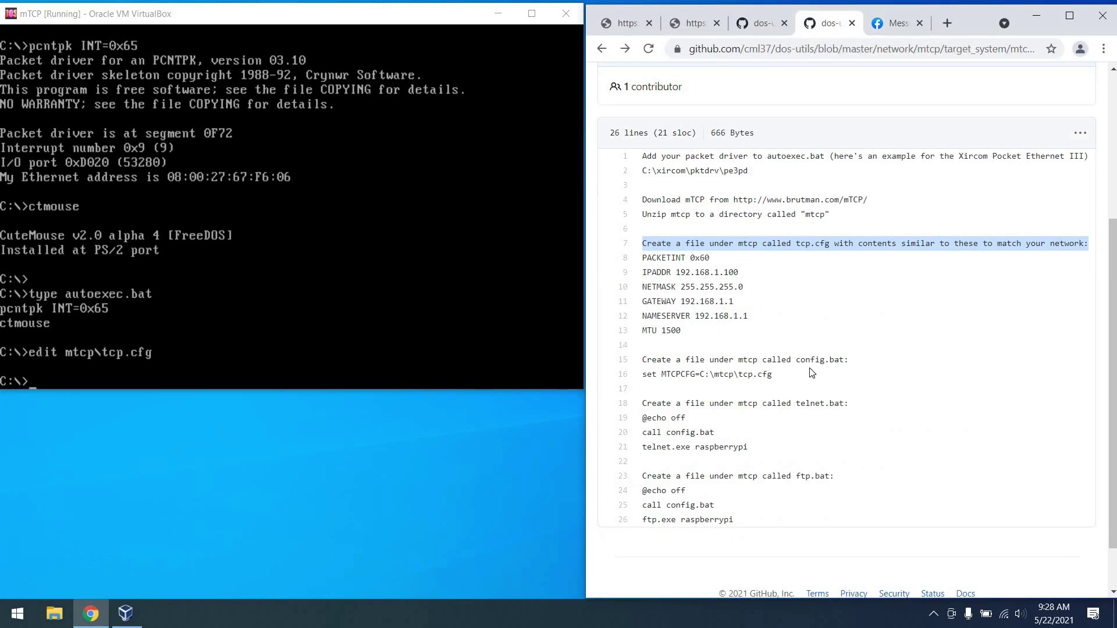
pyautogui.click(826, 360)
pyautogui.tripleClick(827, 360)
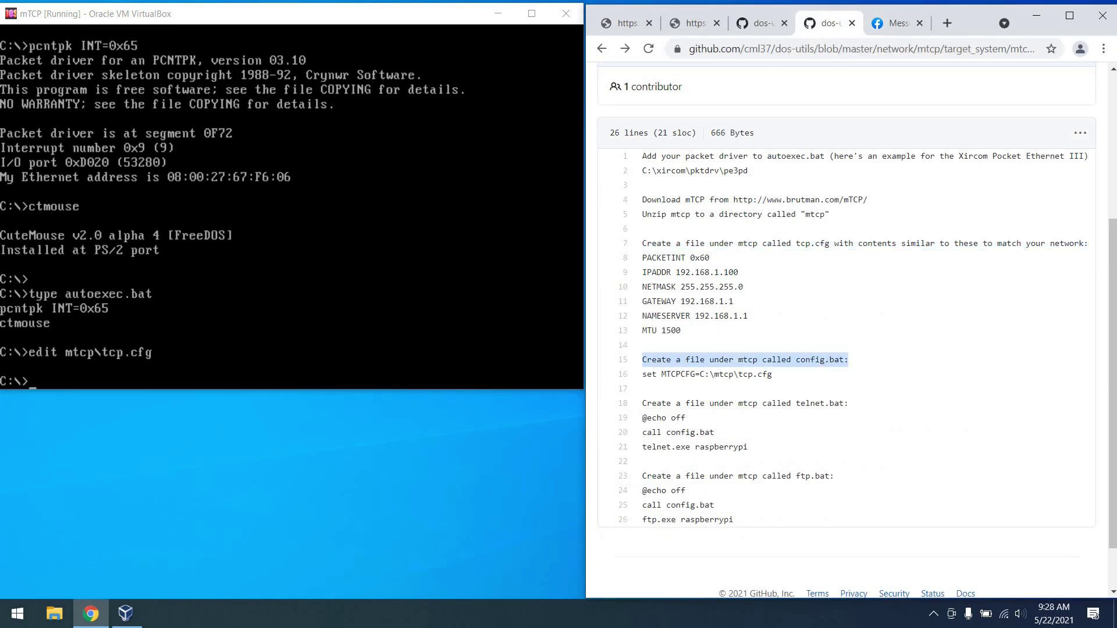
pyautogui.click(371, 358)
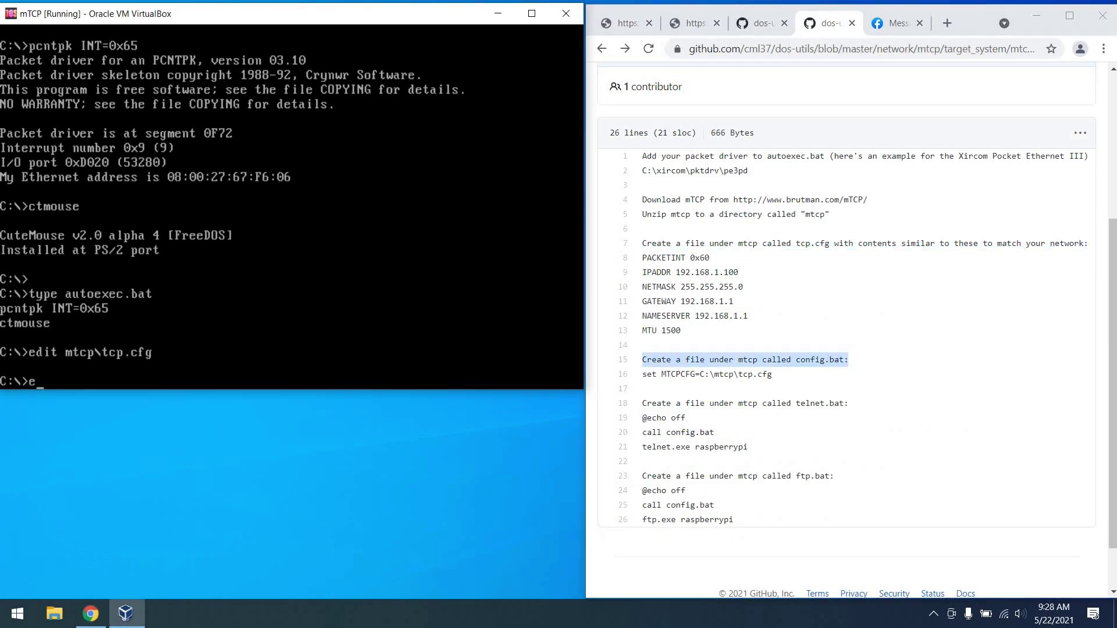
pyautogui.write('edit mtcp\\o')
pyautogui.write('onfig.bat')
pyautogui.press('Return')
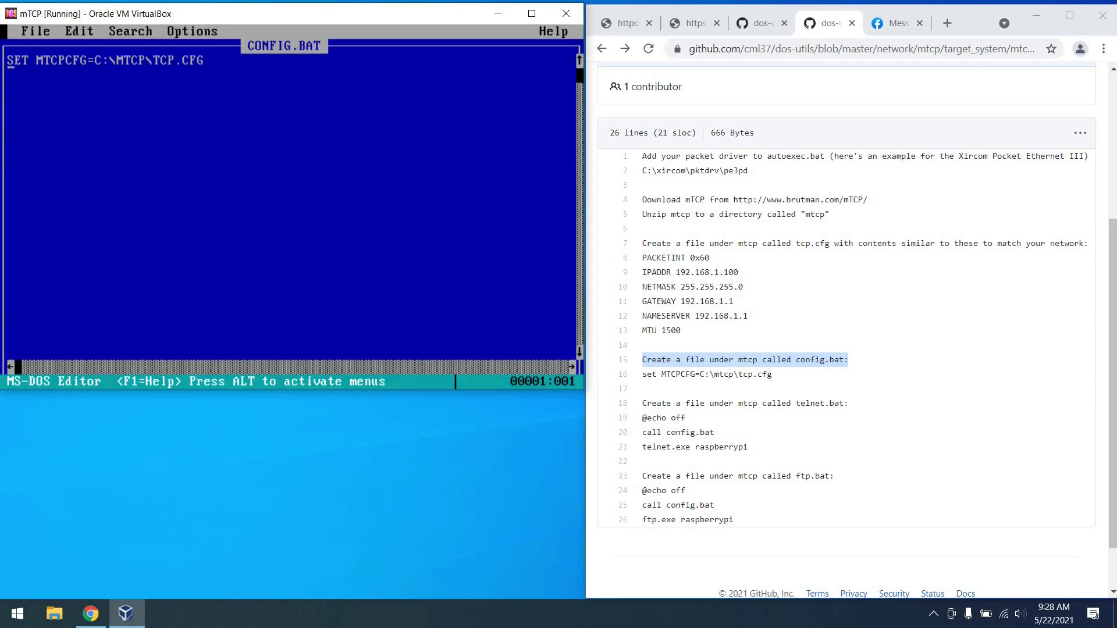
pyautogui.hotkey('shift', 'Down')
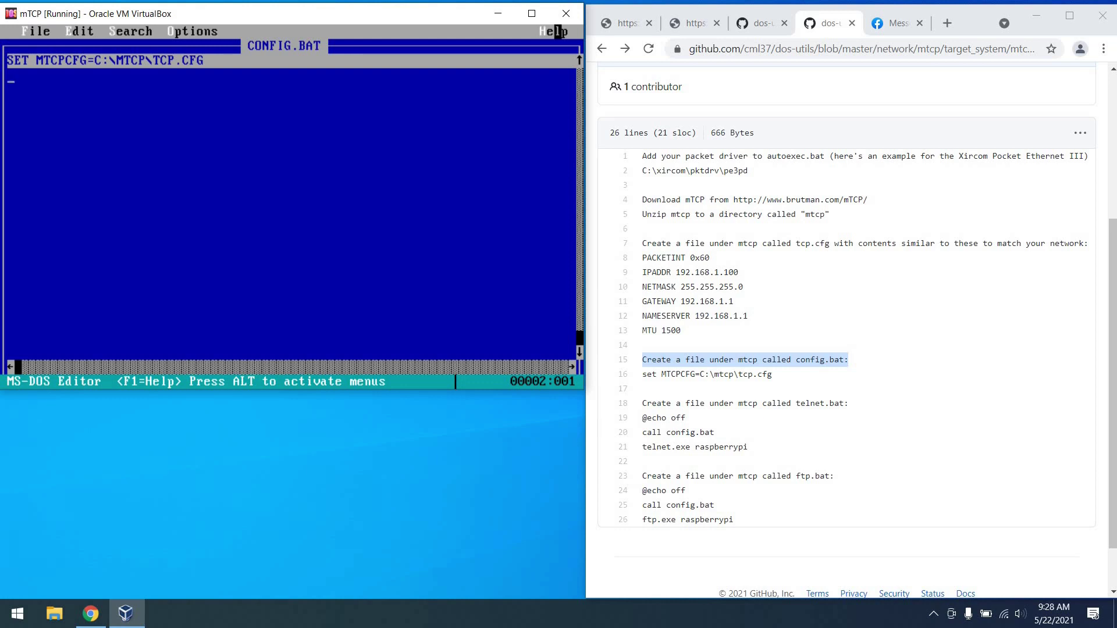
pyautogui.click(35, 30)
pyautogui.click(35, 162)
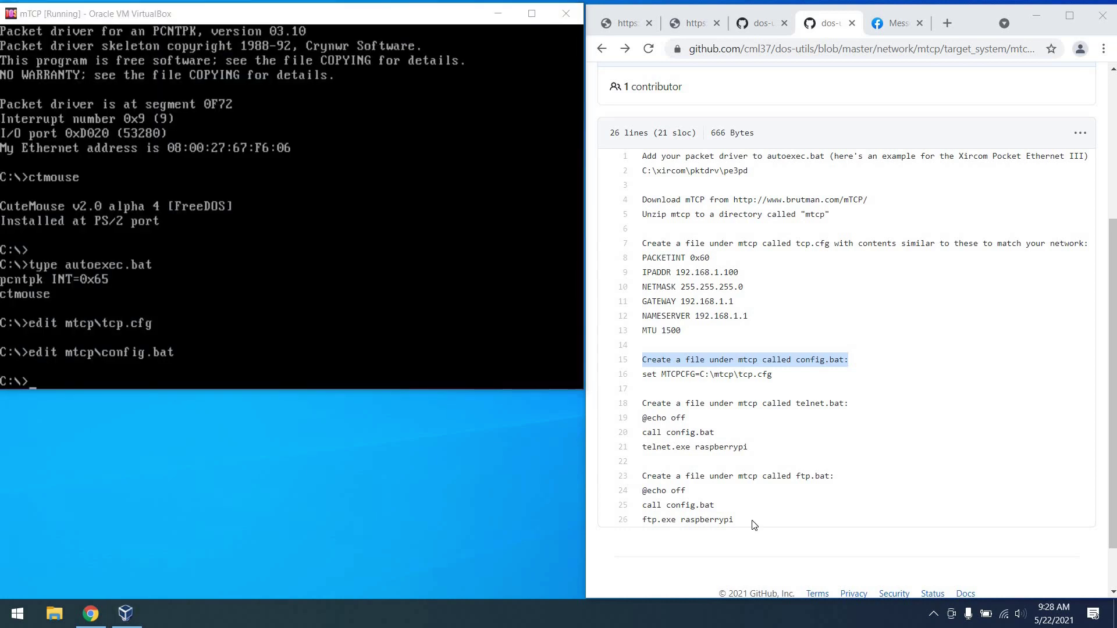
pyautogui.moveTo(734, 524); pyautogui.dragTo(732, 415)
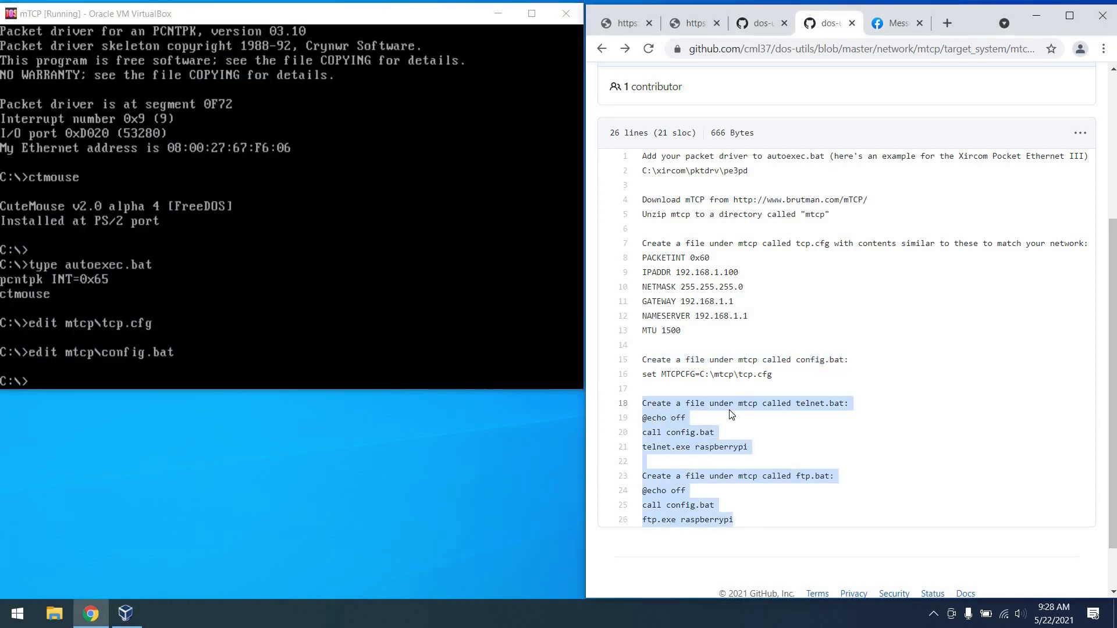
pyautogui.click(769, 384)
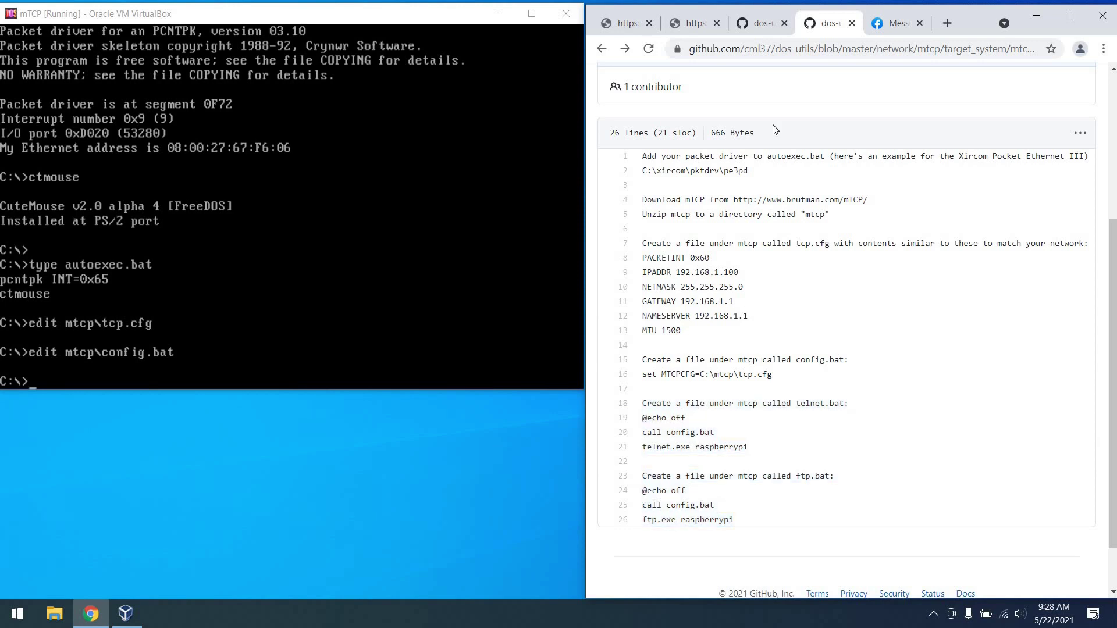
# Launch IRCjr against raspberrypi, send register, and set the dos nick's password with /oper.
pyautogui.click(615, 22)
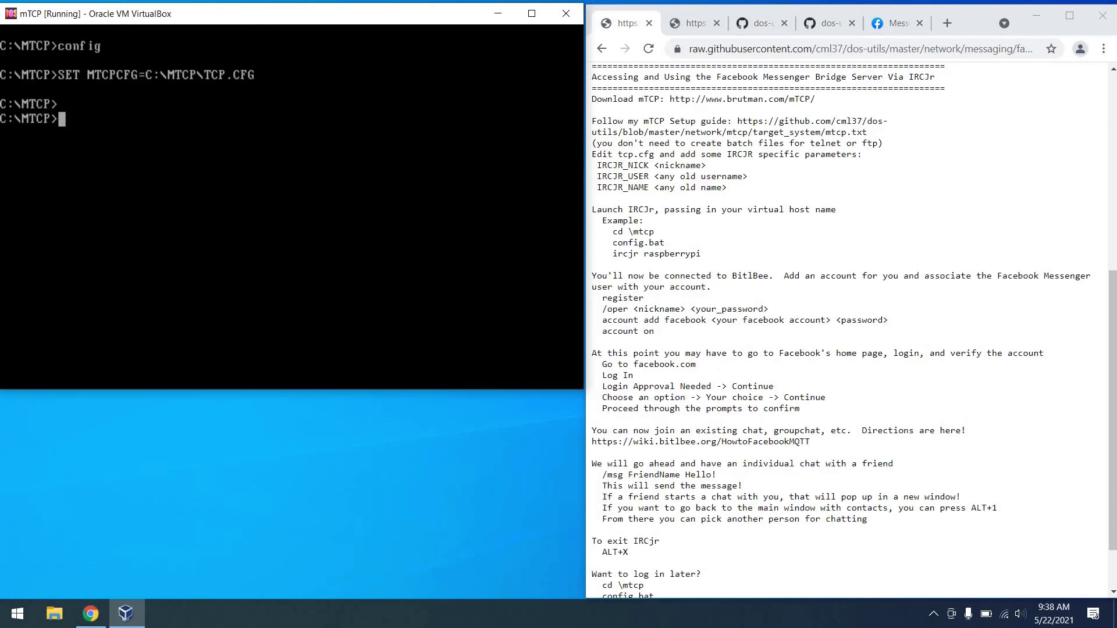
pyautogui.write('ircjr')
pyautogui.write(' raspberrypi')
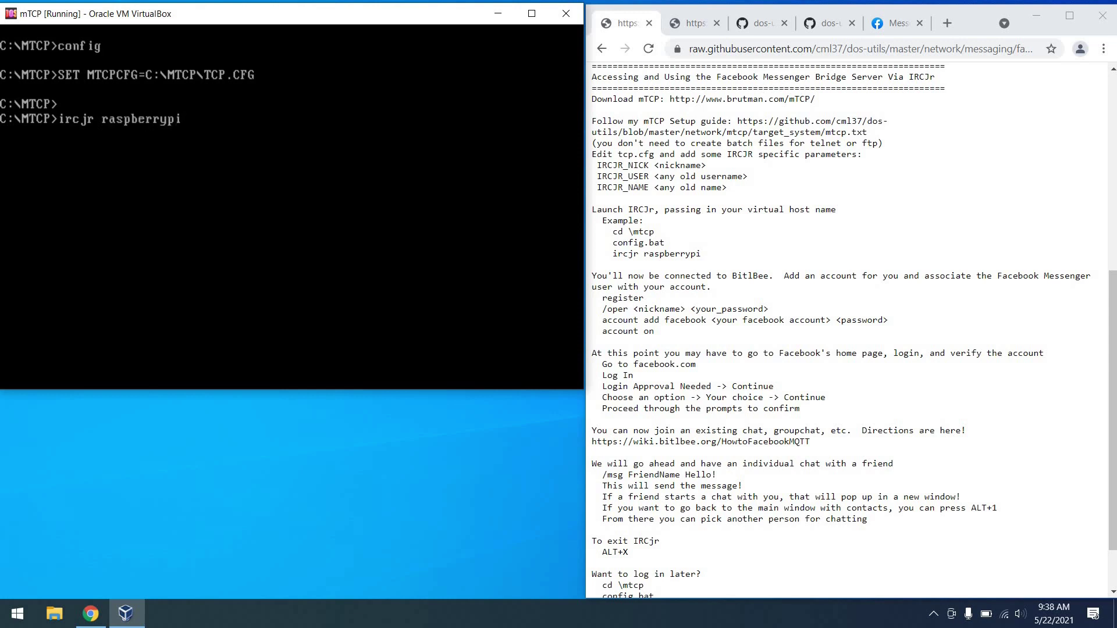
pyautogui.press('Return')
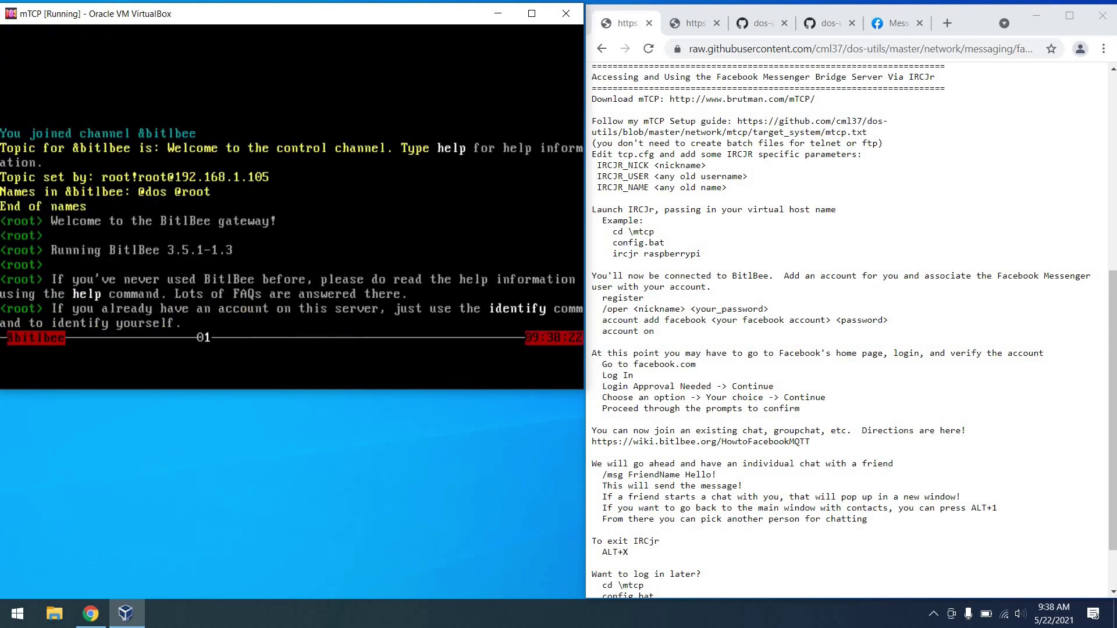
pyautogui.write('register')
pyautogui.press('Return')
pyautogui.write('/oper')
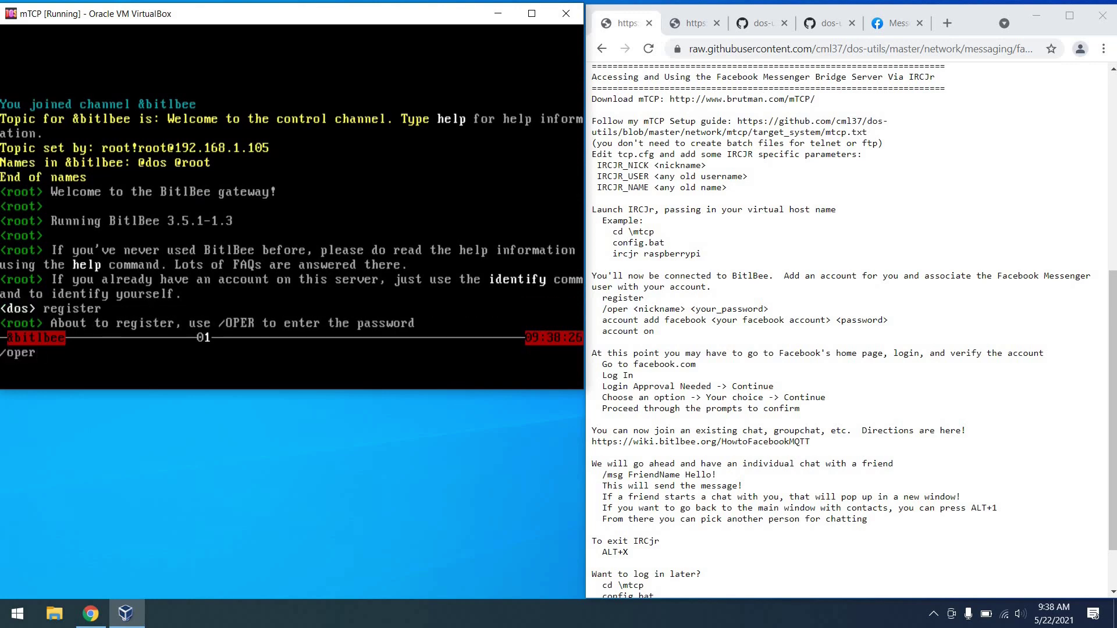
pyautogui.write(' dos 12345')
pyautogui.press('Return')
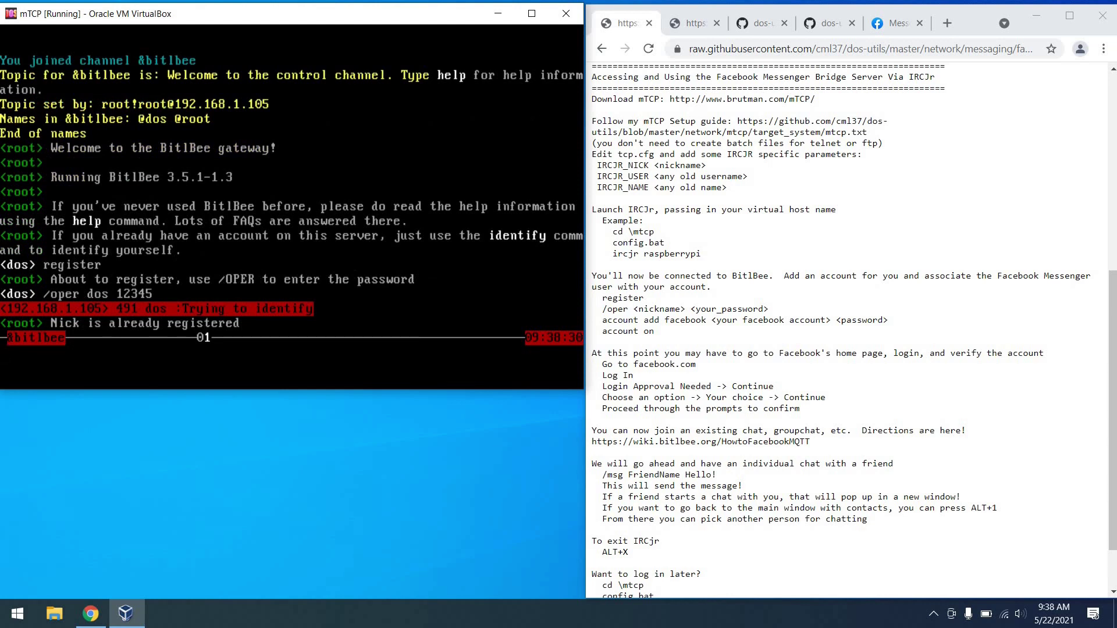
# Send identify and enter the dos nick's password with /oper to load its settings.
pyautogui.write('/')
pyautogui.press('BackSpace')
pyautogui.write('identify')
pyautogui.press('Return')
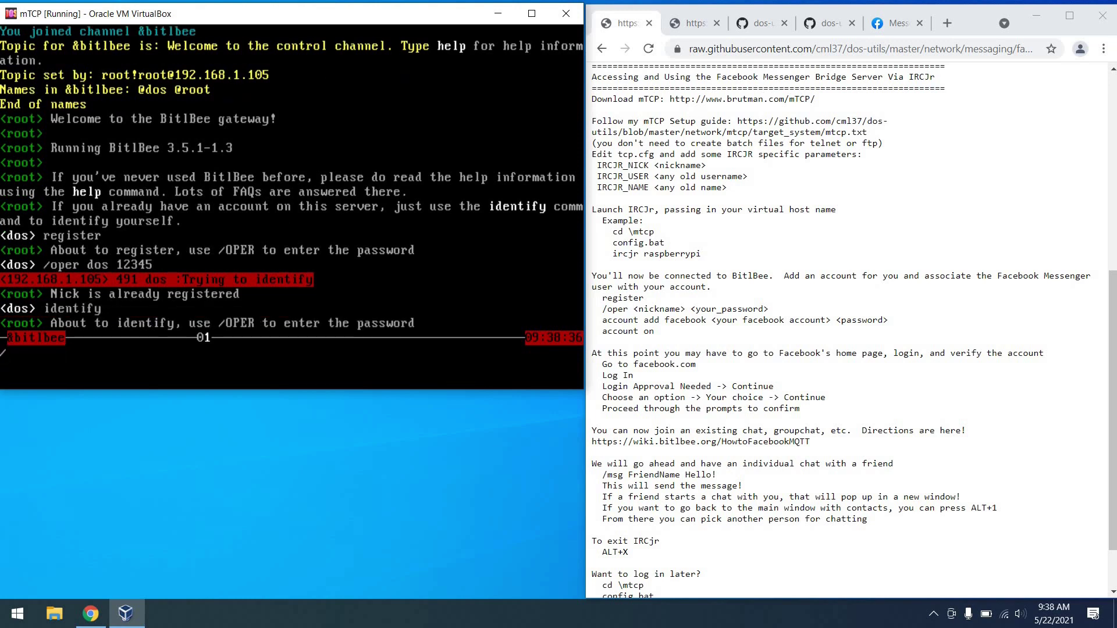
pyautogui.write('/oper dos 12345')
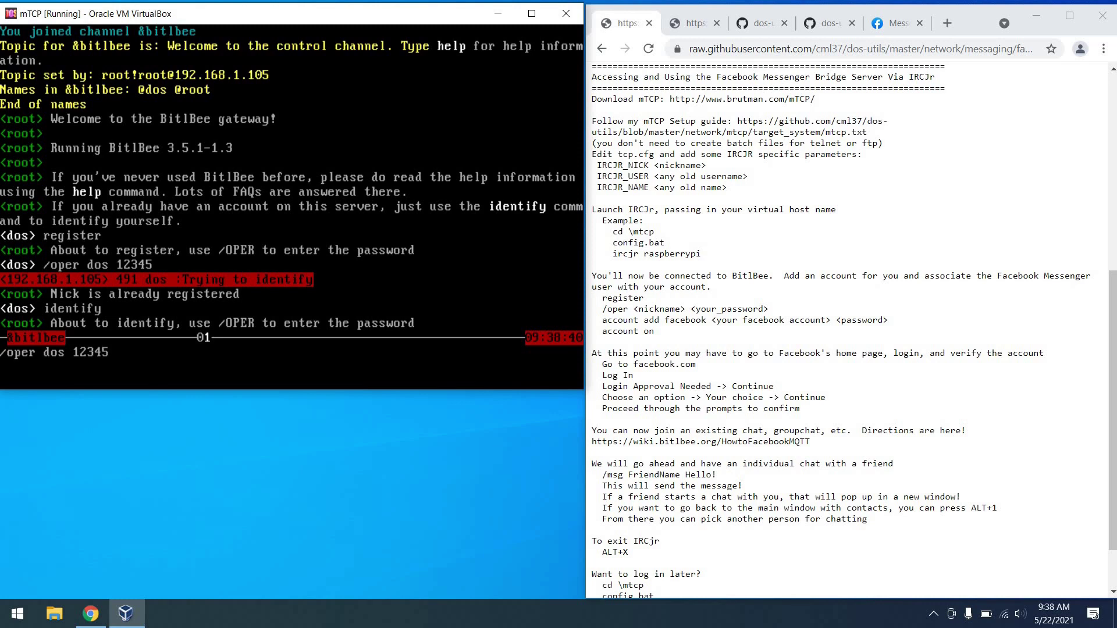
pyautogui.press('Return')
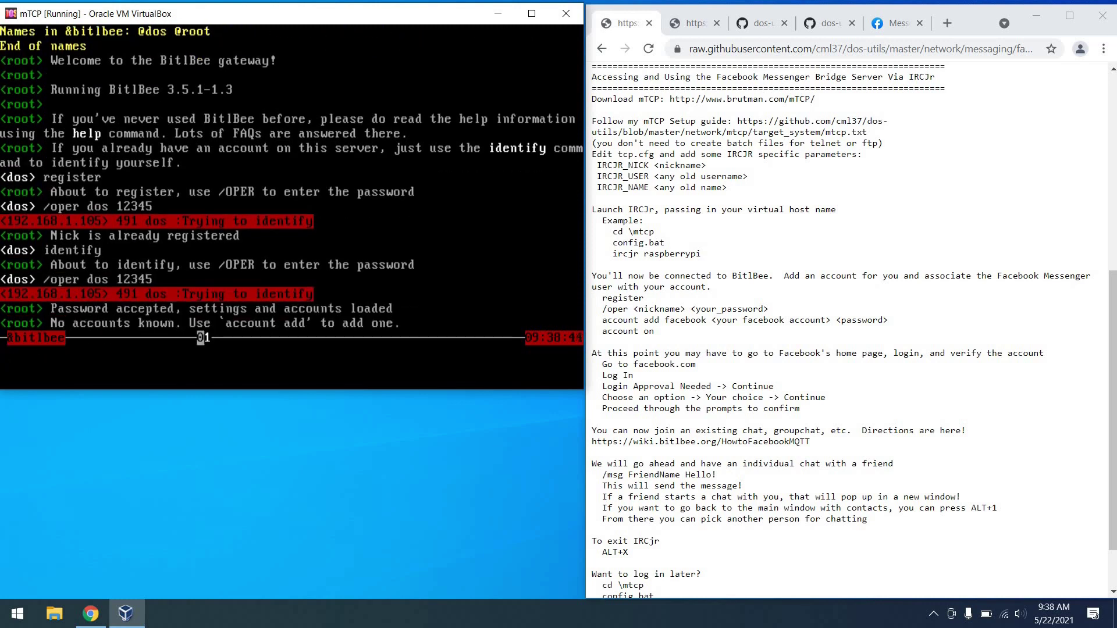
# Add a facebook account, switch it on with 'account on', and read the login verification steps.
pyautogui.write('account add facebook')
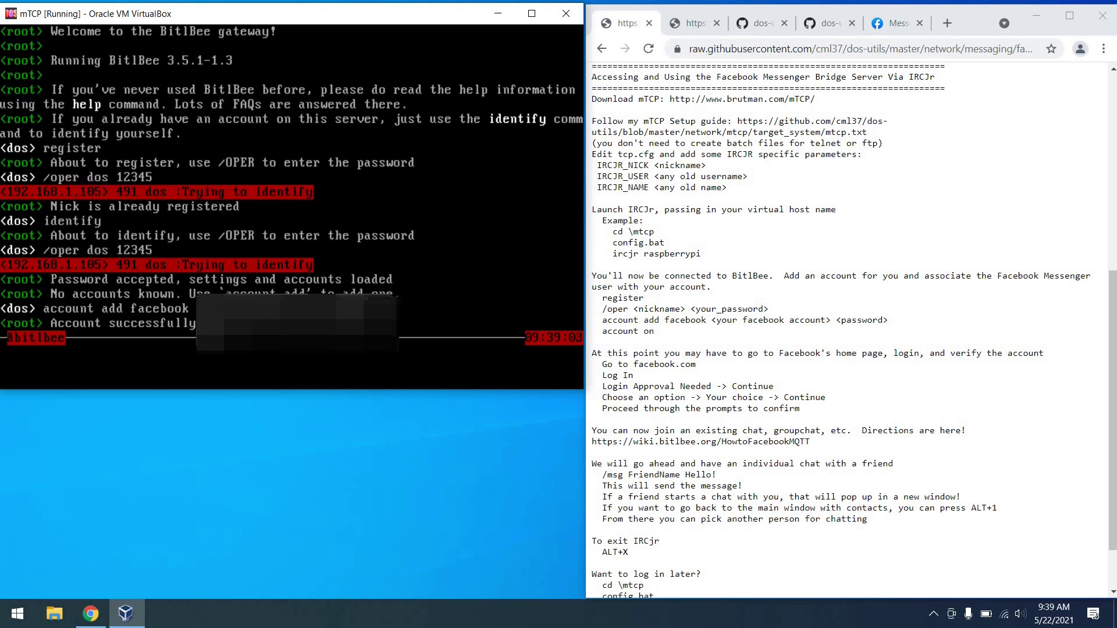
pyautogui.write('account on')
pyautogui.press('Return')
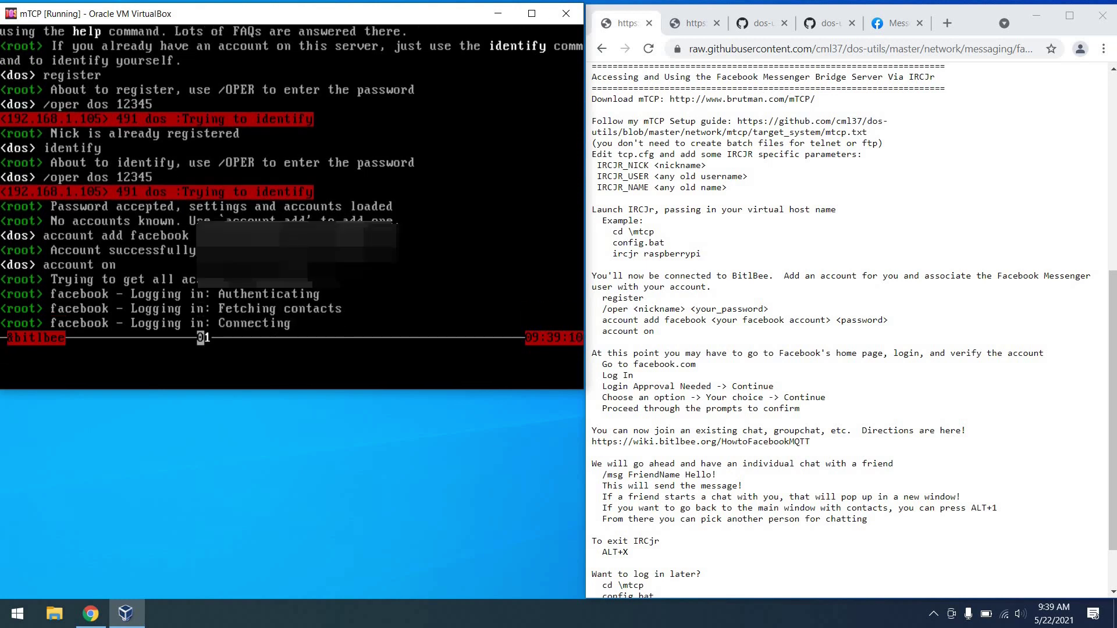
pyautogui.moveTo(801, 410); pyautogui.dragTo(591, 357)
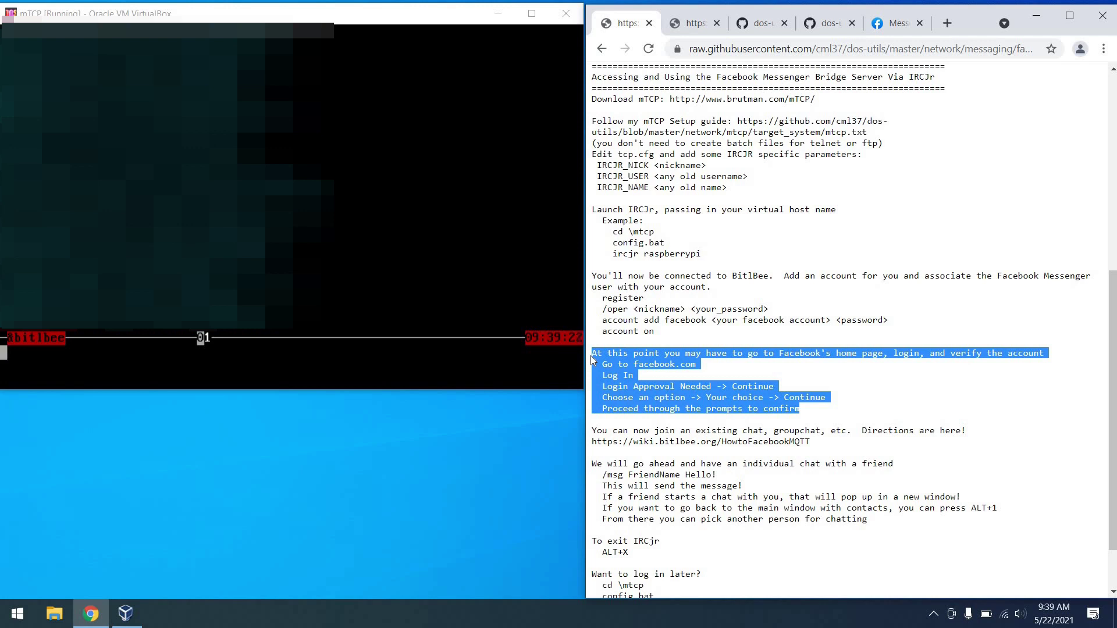
pyautogui.click(613, 391)
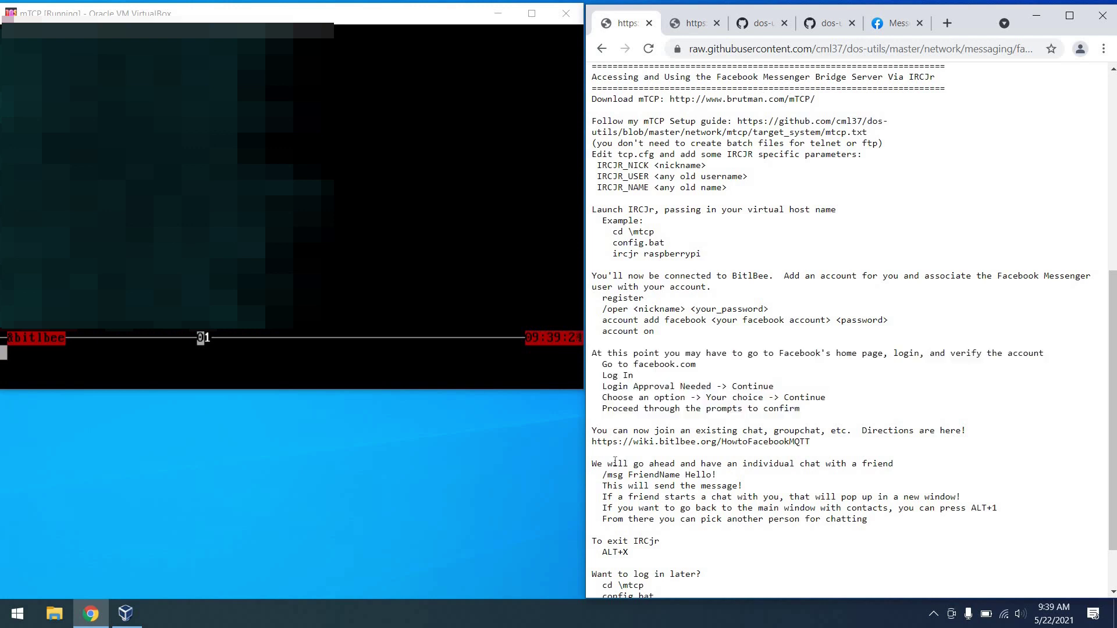
# Send the Facebook friend 'Talk to you soon!' via /msg and confirm it in Messenger.
pyautogui.click(441, 350)
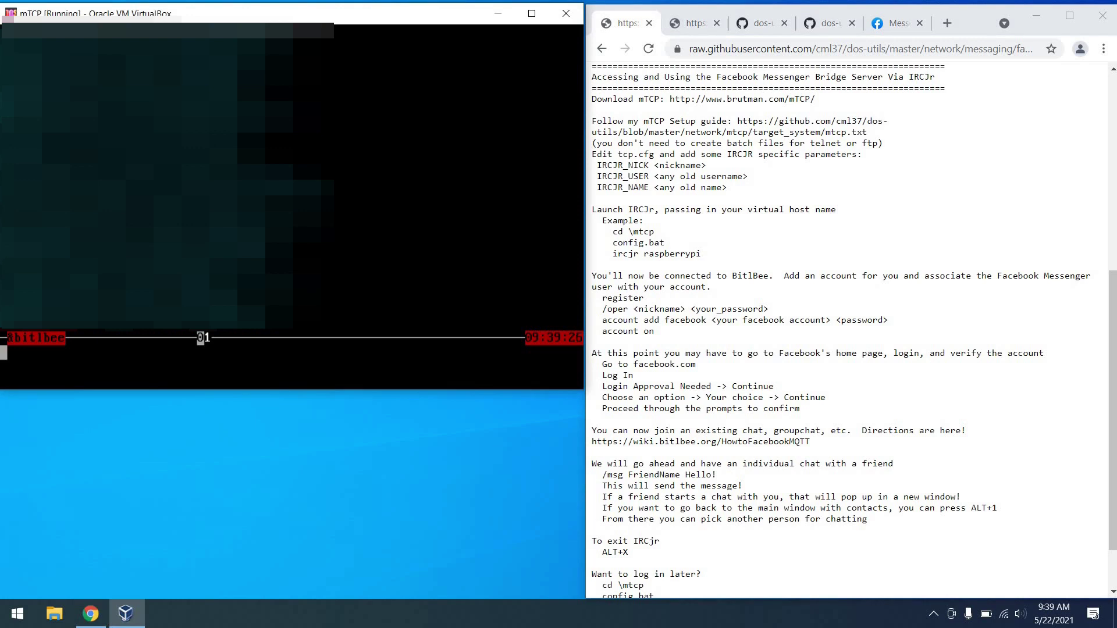
pyautogui.write('/msg Harry ')
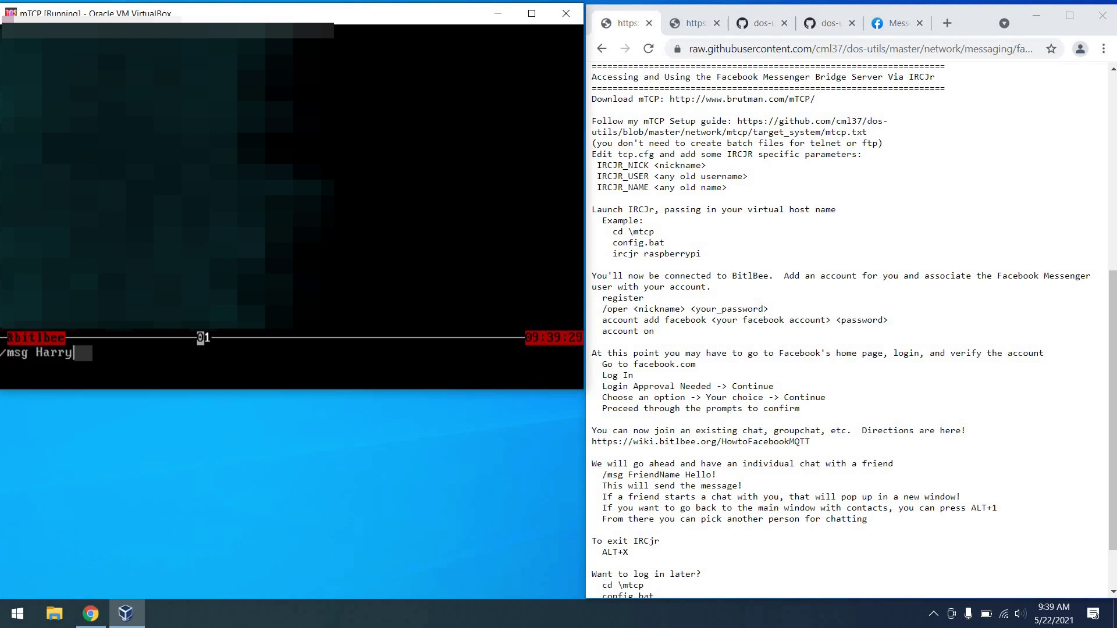
pyautogui.write('Tal')
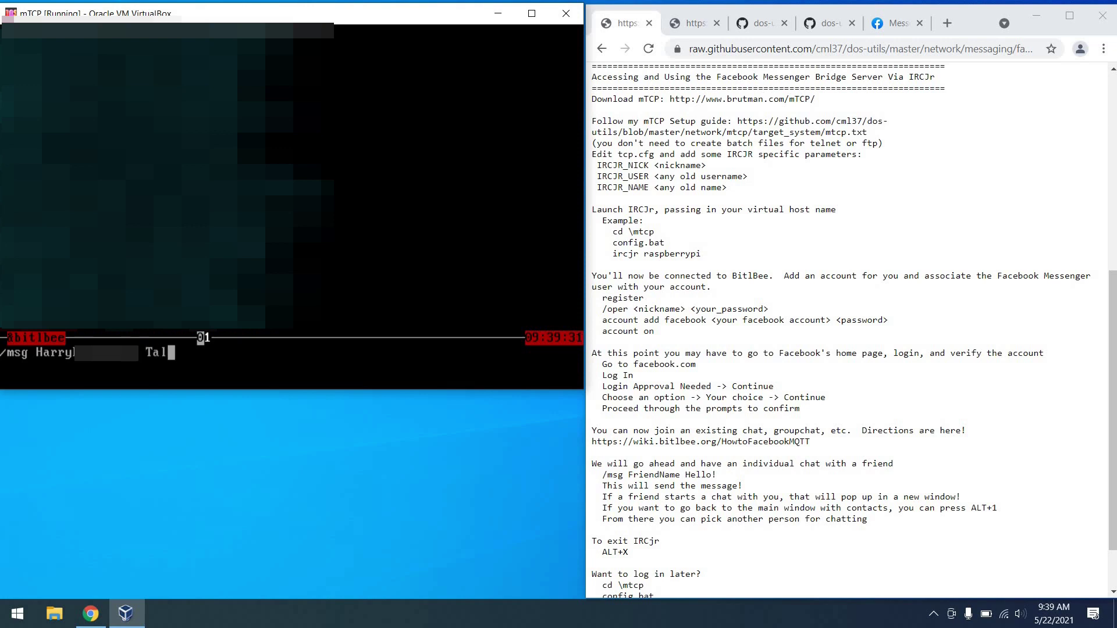
pyautogui.write('k to you soon!')
pyautogui.press('Return')
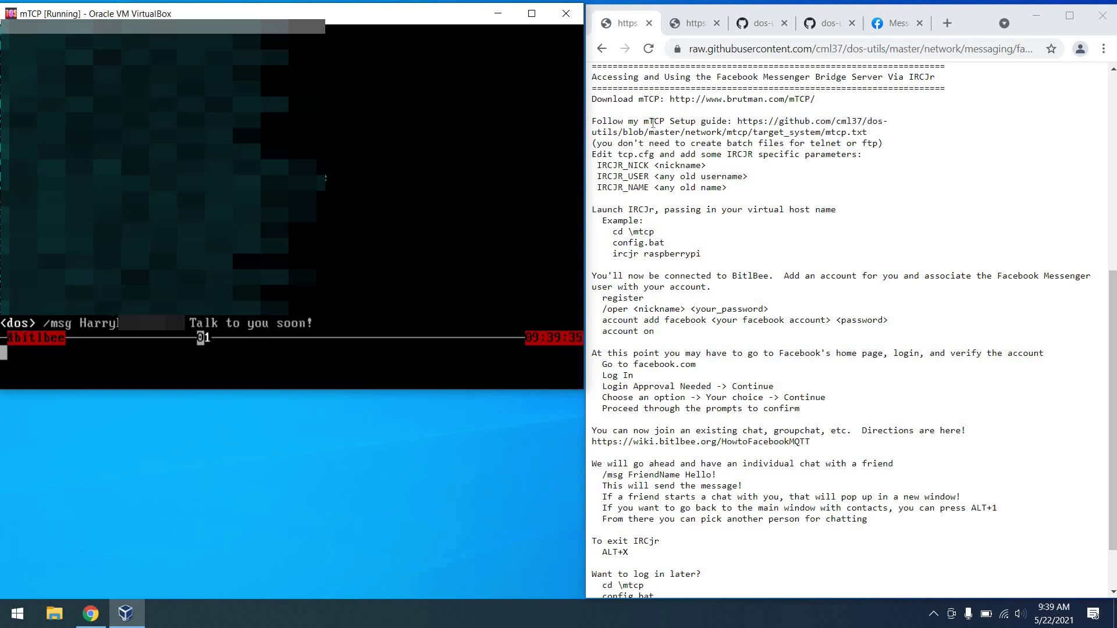
pyautogui.click(897, 27)
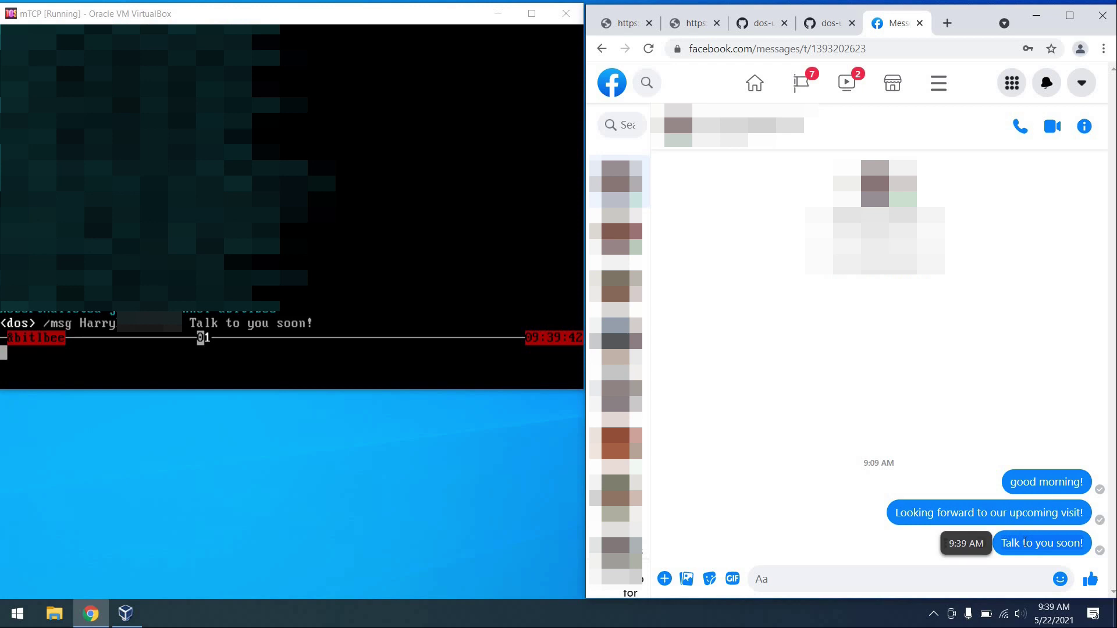
pyautogui.click(628, 25)
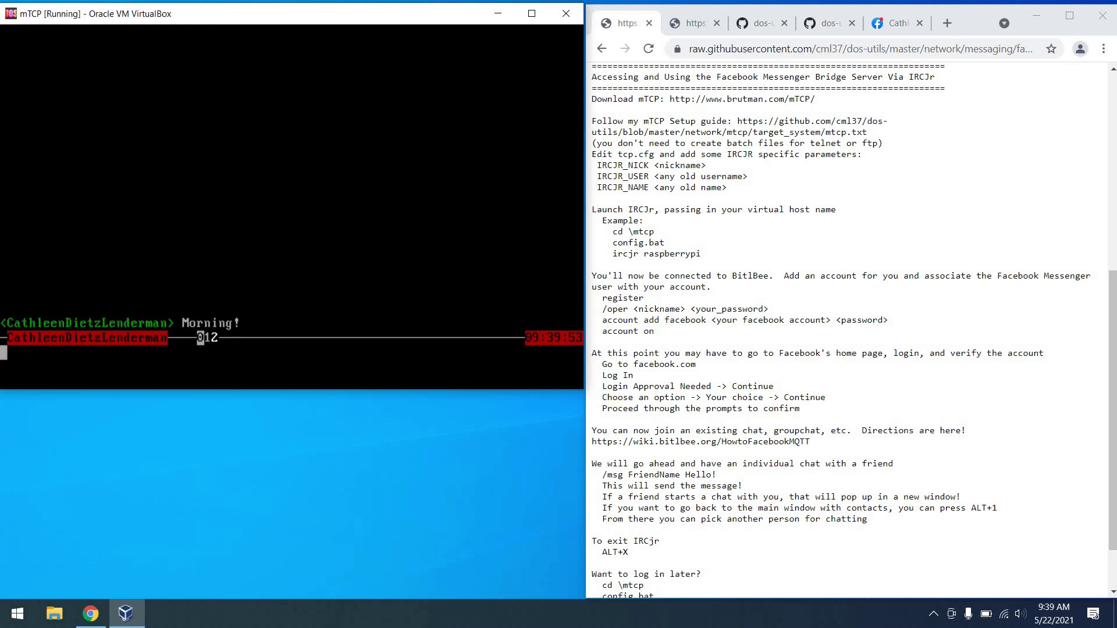
# Reply 'Good morning to you too!' in the friend's chat window.
pyautogui.hotkey('alt', '1')
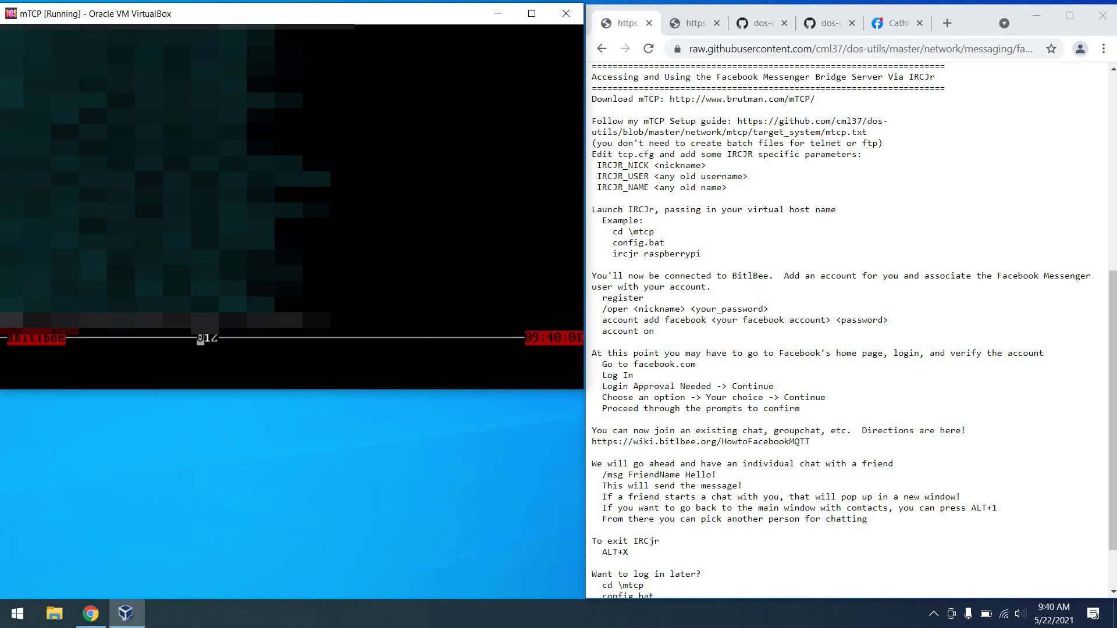
pyautogui.hotkey('alt', '2')
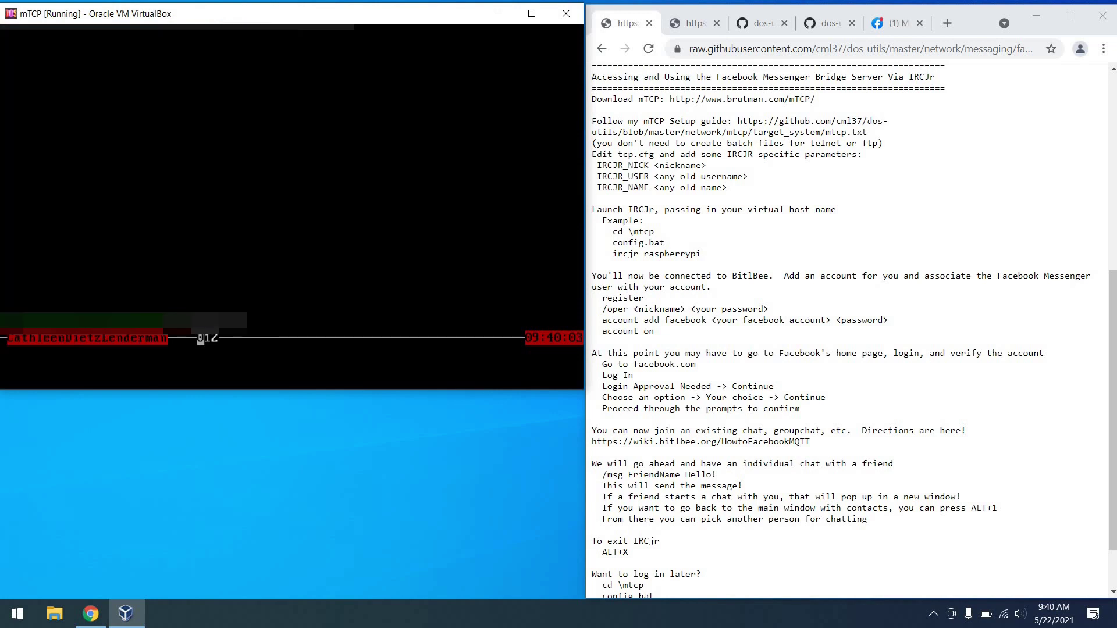
pyautogui.write('Good morning to you too!')
pyautogui.press('Return')
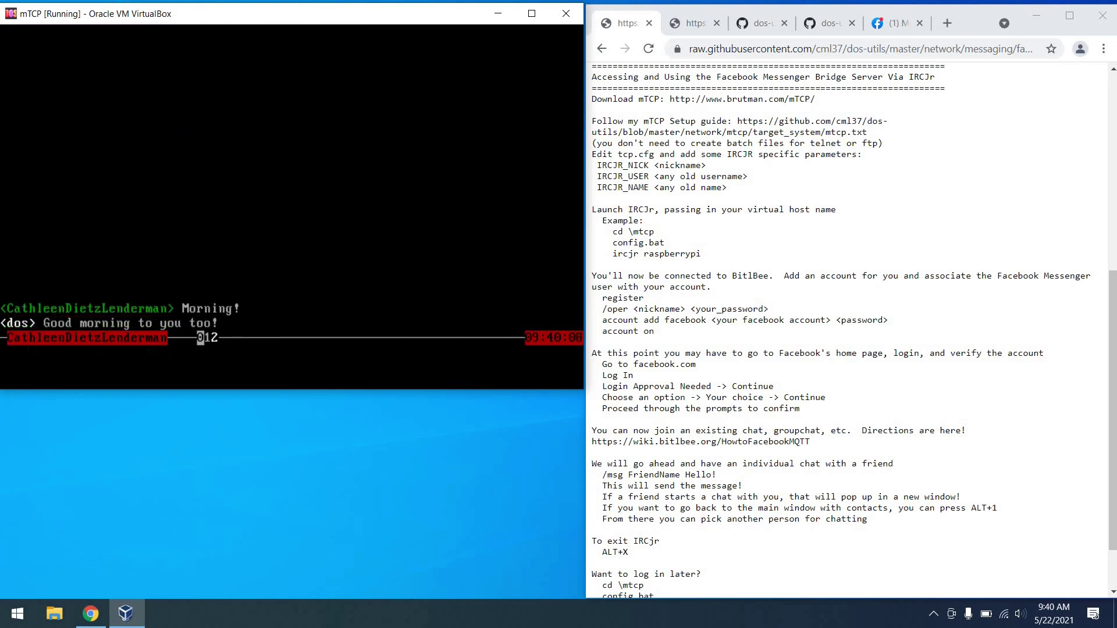
# Review the exit instructions and quit IRCjr with Alt+X back to the DOS prompt.
pyautogui.click(647, 485)
pyautogui.scroll(-1, 647, 485)
pyautogui.moveTo(646, 486); pyautogui.dragTo(591, 472)
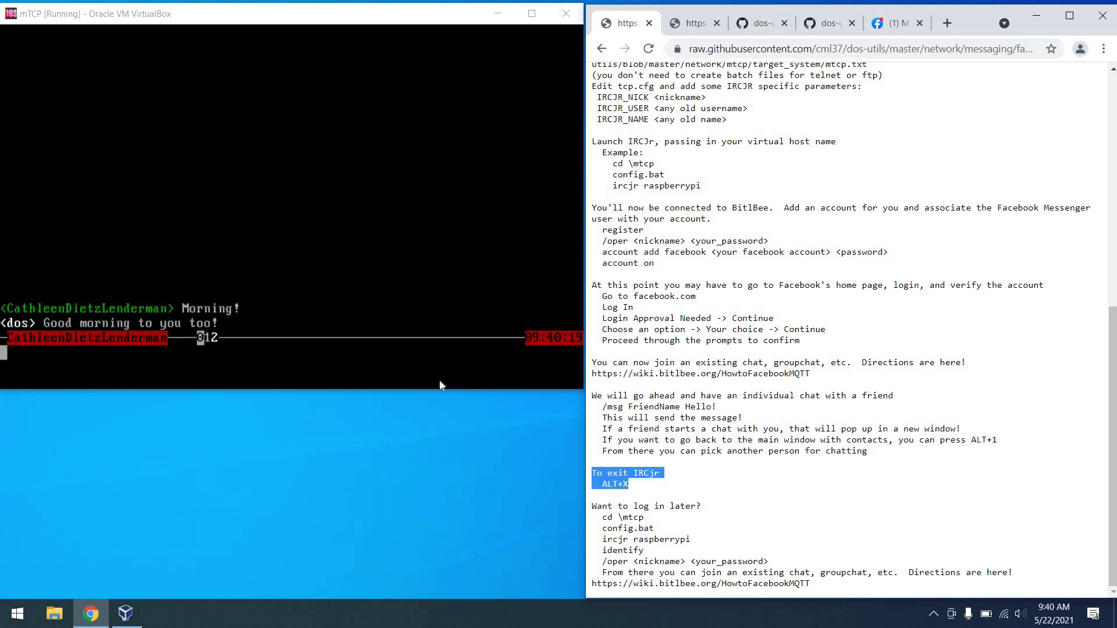
pyautogui.hotkey('alt', 'Tab')
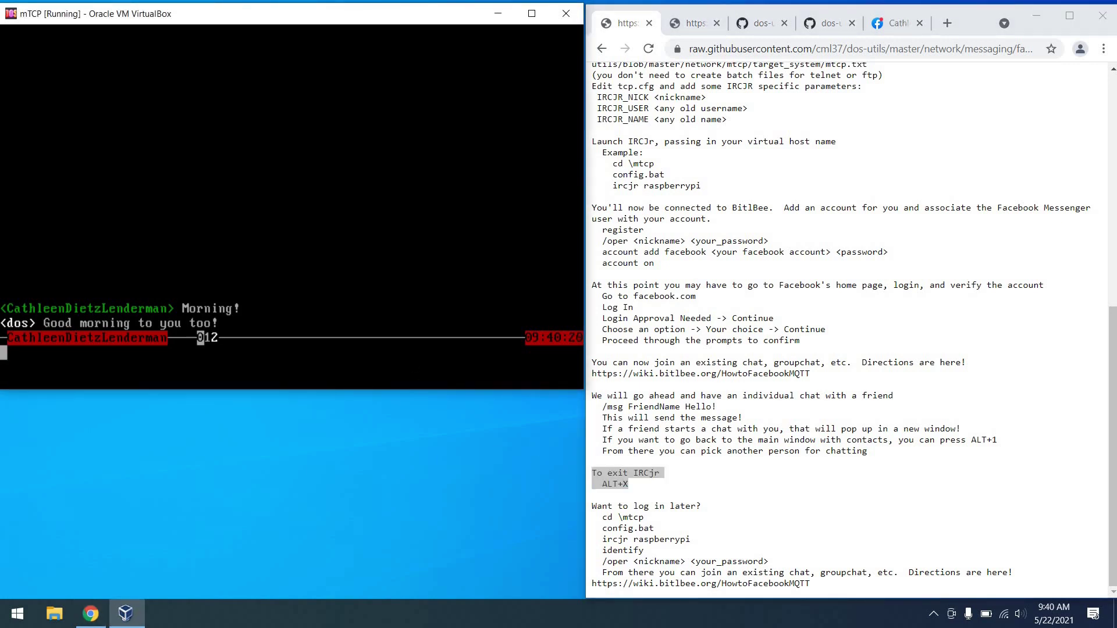
pyautogui.hotkey('alt', 'x')
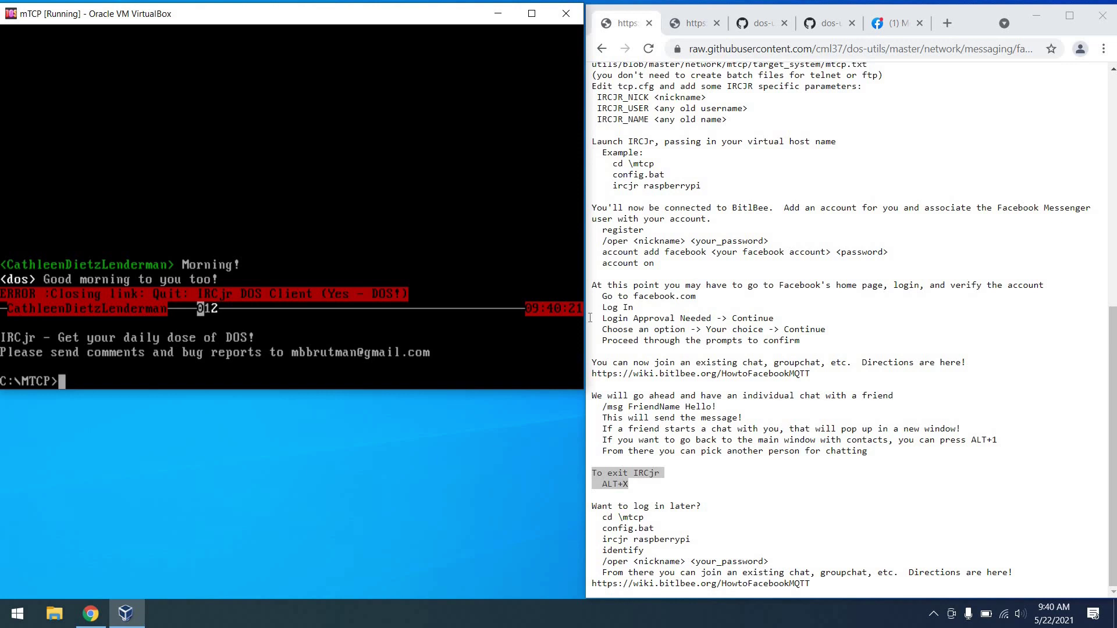
# Review the log-in-later steps: cd \mtcp, config.bat, ircjr raspberrypi and identify.
pyautogui.moveTo(592, 517); pyautogui.dragTo(647, 517)
pyautogui.tripleClick(623, 530)
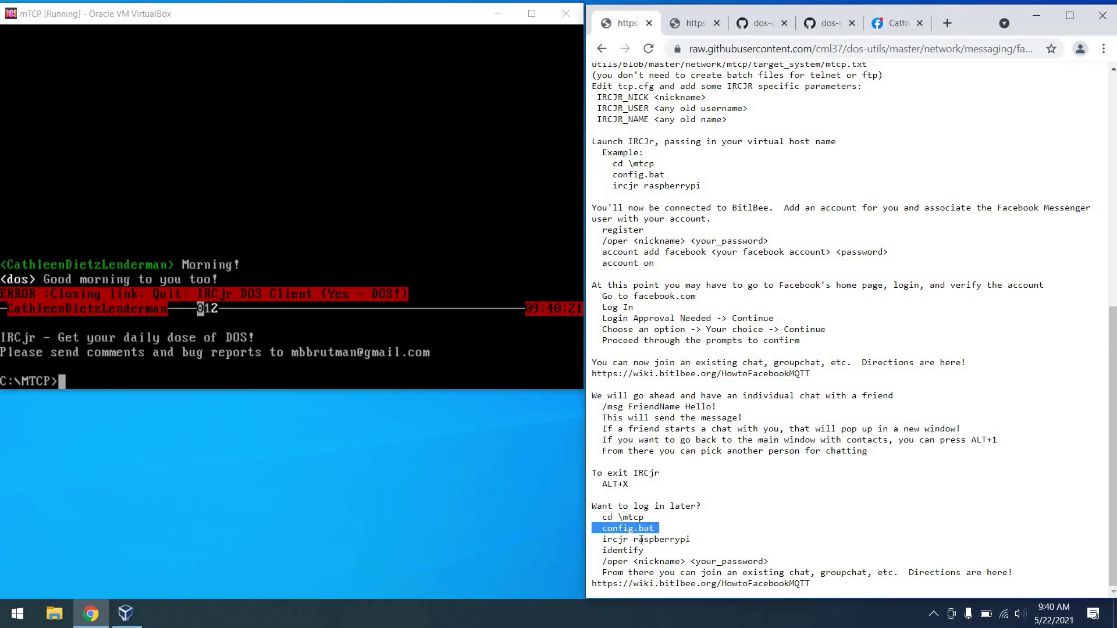
pyautogui.tripleClick(641, 540)
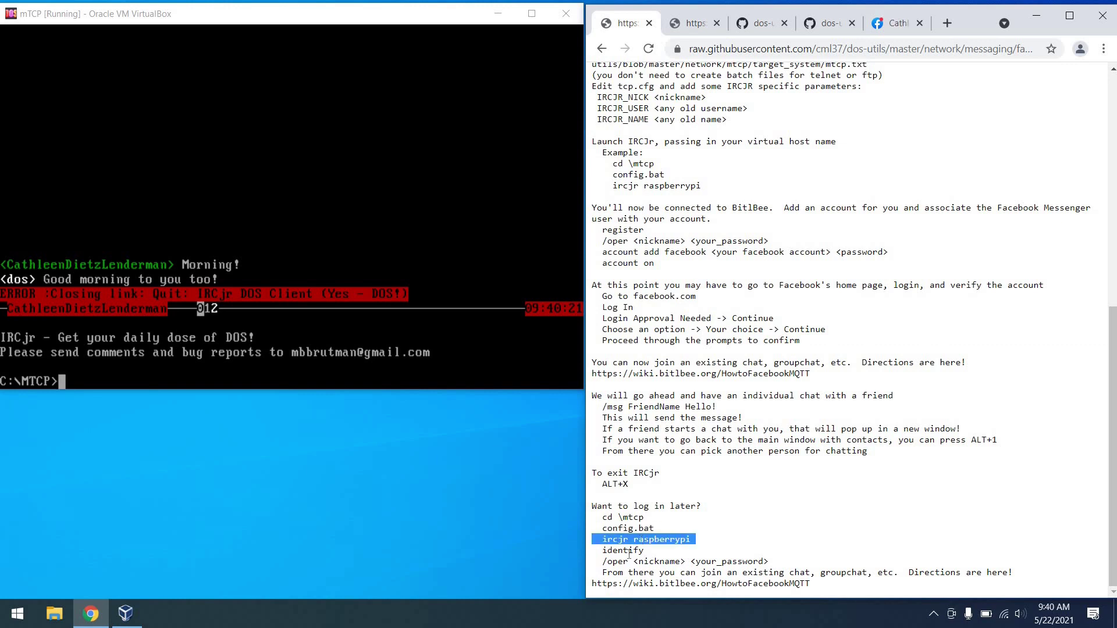
pyautogui.doubleClick(624, 551)
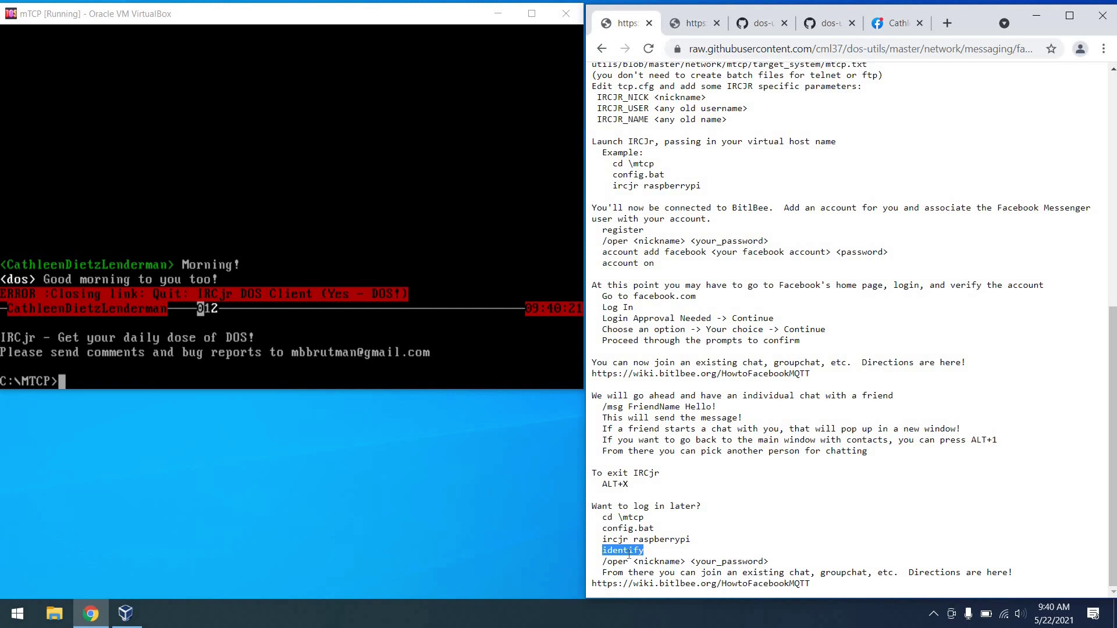
pyautogui.moveTo(810, 584); pyautogui.dragTo(587, 574)
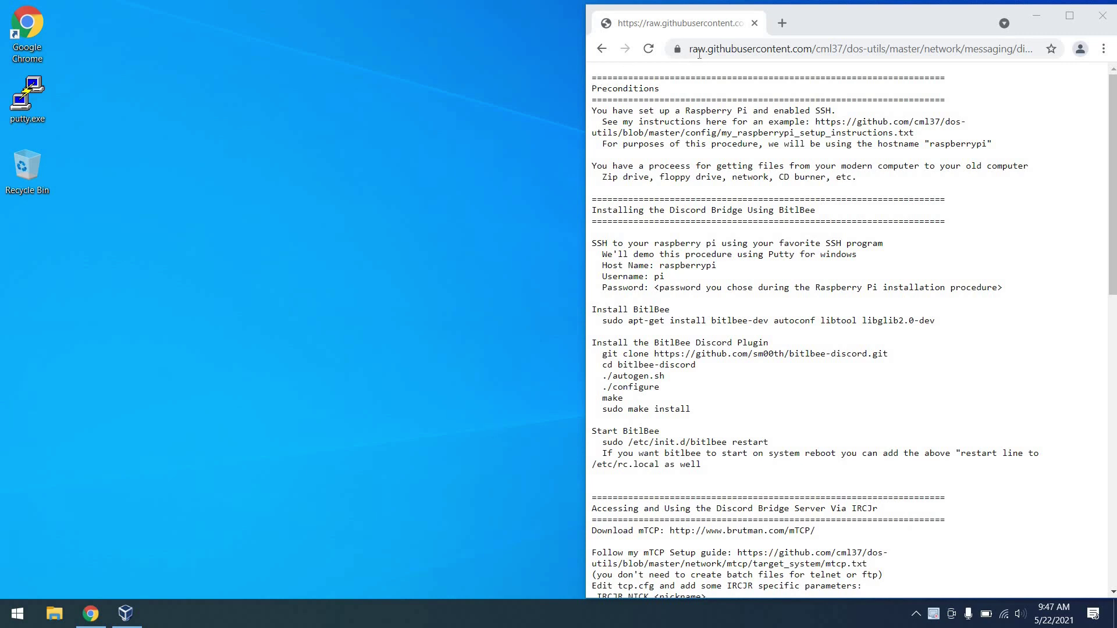
# Highlight the Raspberry Pi SSH precondition in the Discord bridge guide and launch PuTTY.
pyautogui.click(603, 83)
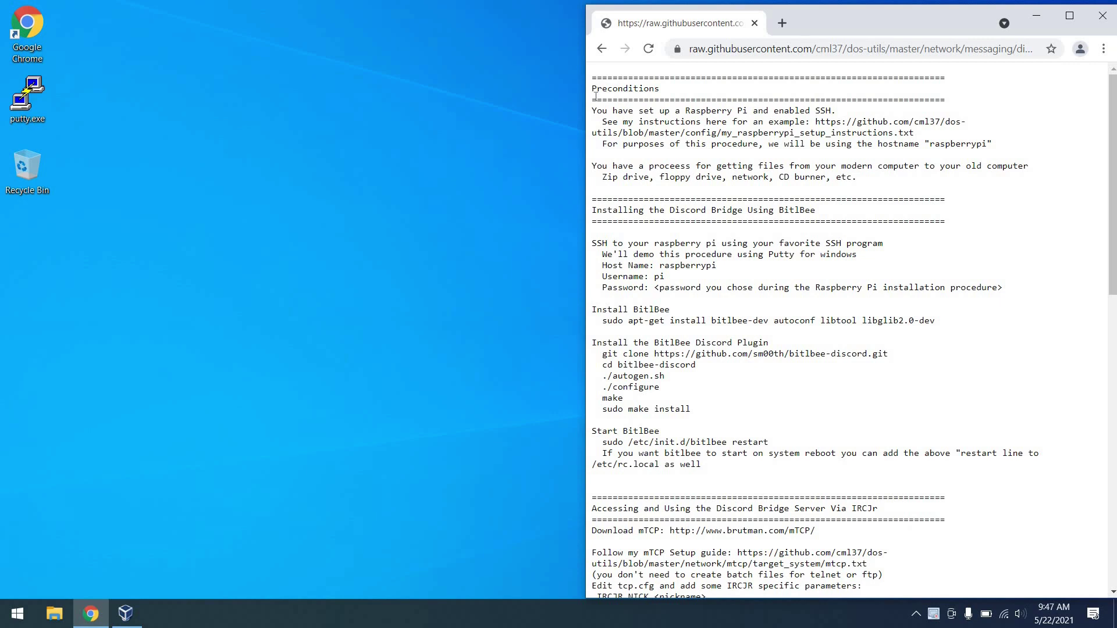
pyautogui.moveTo(592, 110); pyautogui.dragTo(592, 187)
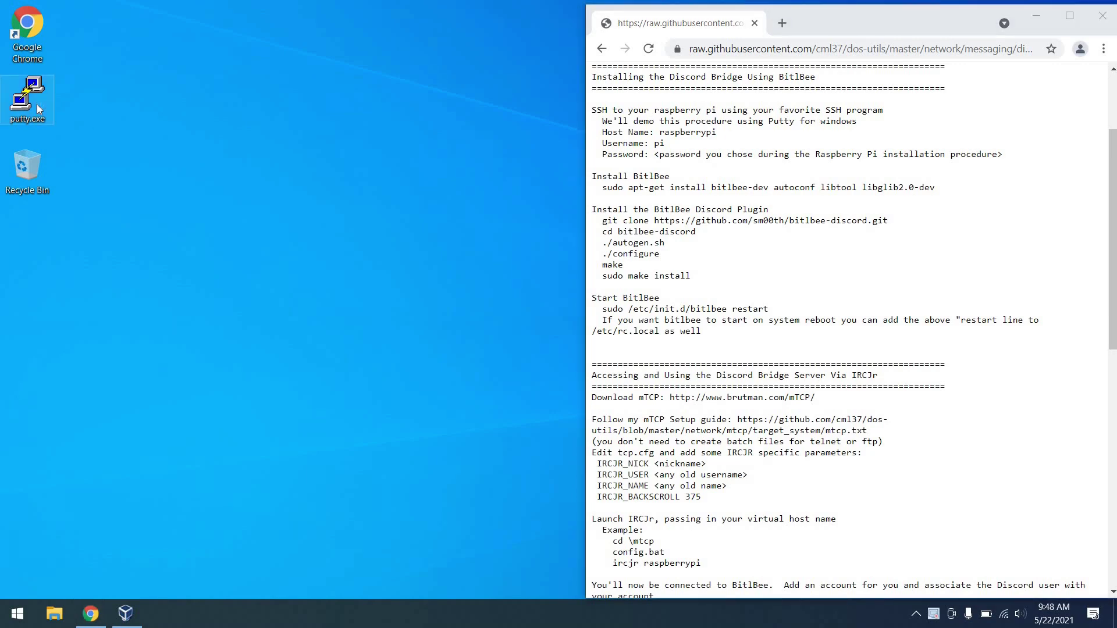
pyautogui.doubleClick(36, 104)
# SSH into raspberrypi as user pi and enlarge the terminal window.
pyautogui.write('raspberrypi')
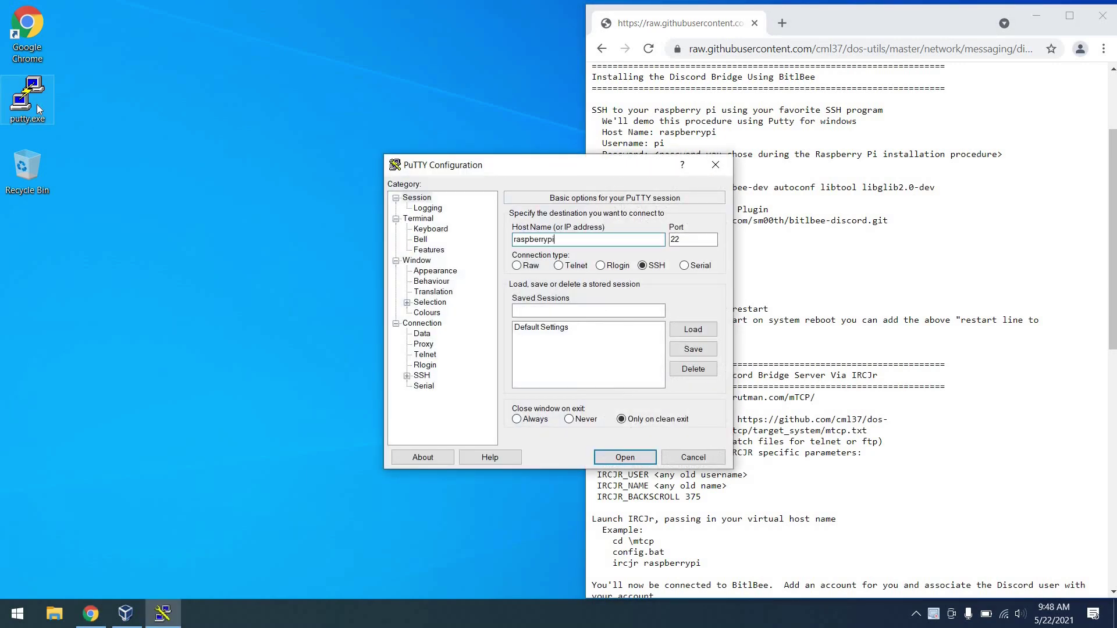
pyautogui.press('Return')
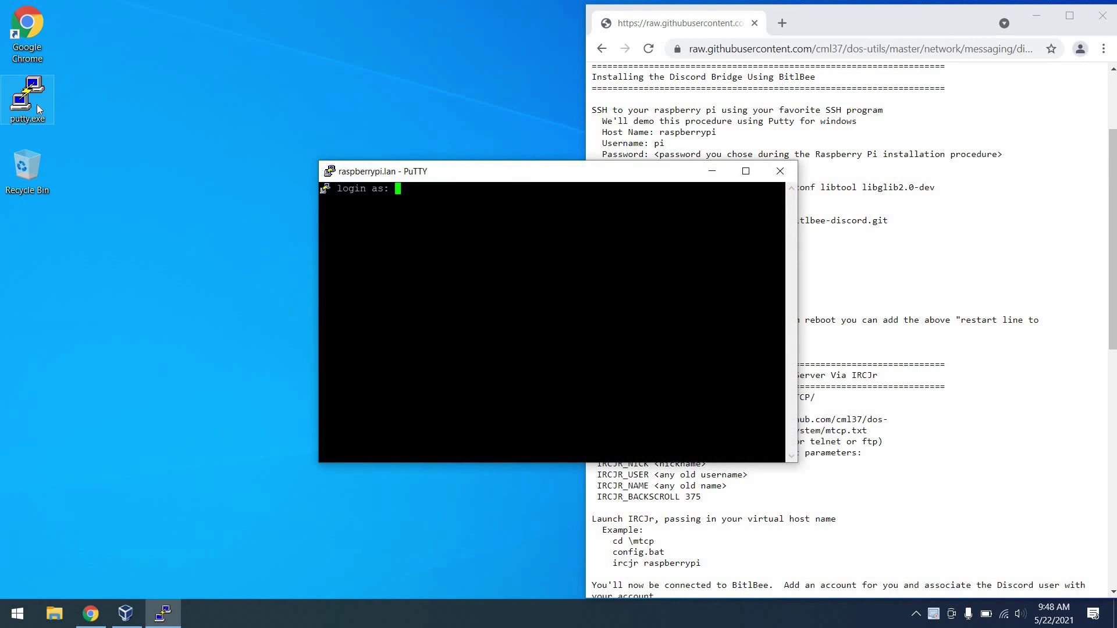
pyautogui.write('pi')
pyautogui.press('Return')
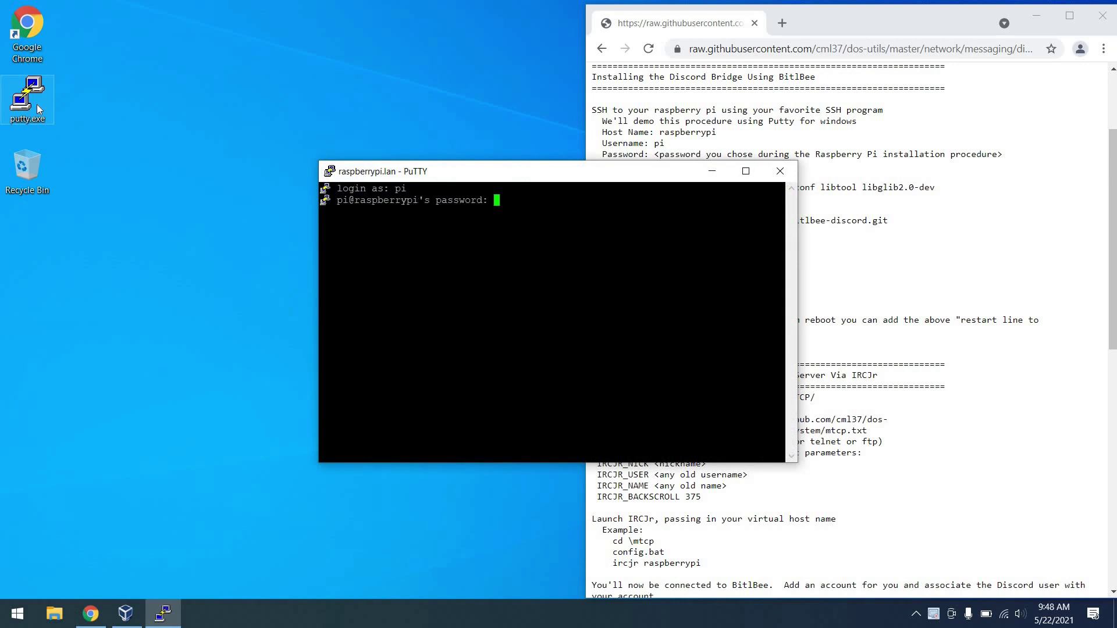
pyautogui.press('Return')
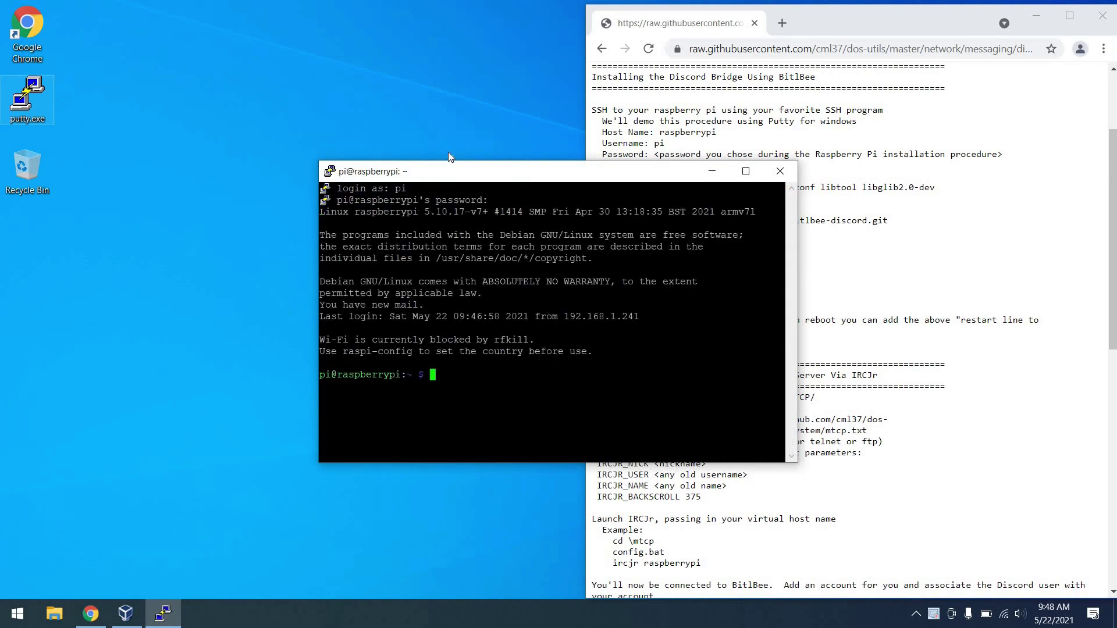
pyautogui.moveTo(453, 173); pyautogui.dragTo(134, 36)
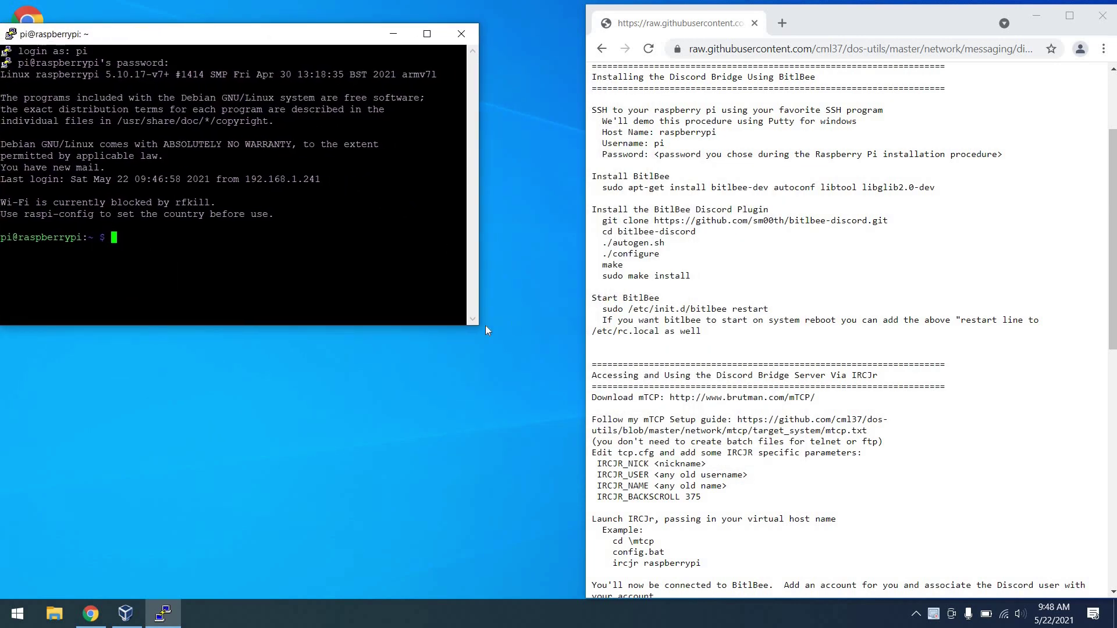
pyautogui.moveTo(474, 324); pyautogui.dragTo(581, 359)
pyautogui.click(715, 180)
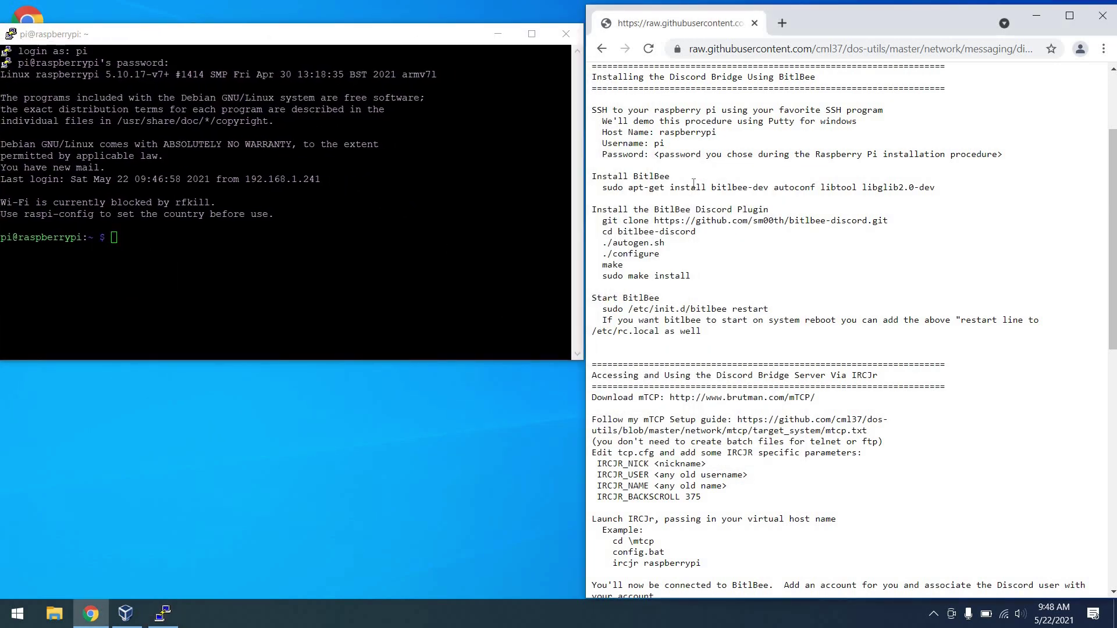
# Clone the bitlbee-discord repository on the Pi and change into its folder.
pyautogui.tripleClick(693, 185)
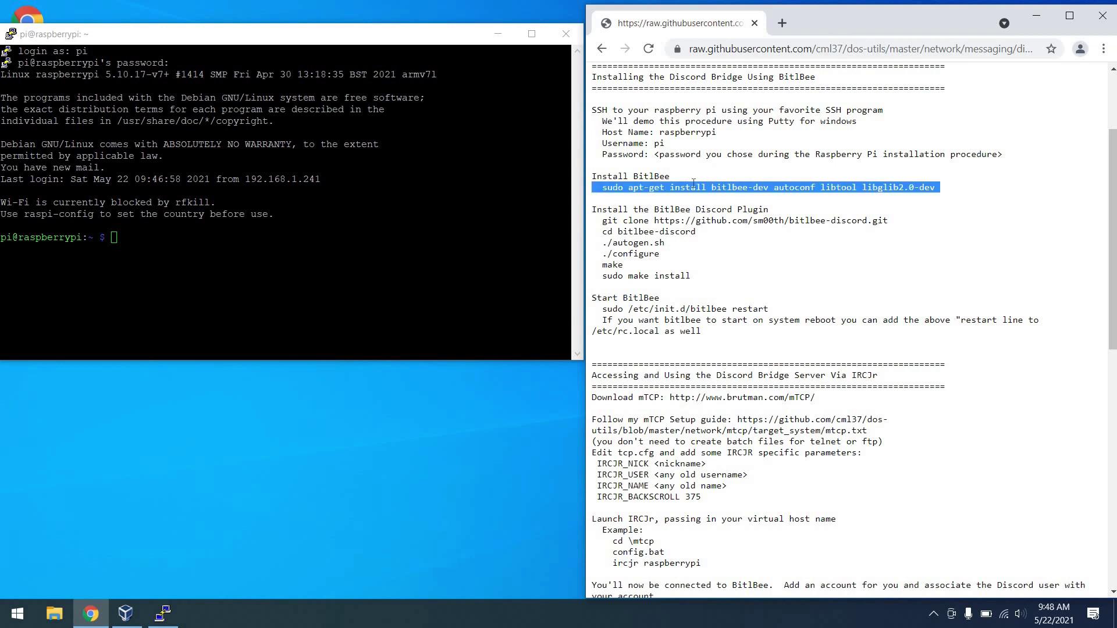
pyautogui.tripleClick(694, 219)
pyautogui.hotkey('ctrl', 'c')
pyautogui.hotkey('alt', 'Tab')
pyautogui.press('shift+Insert')
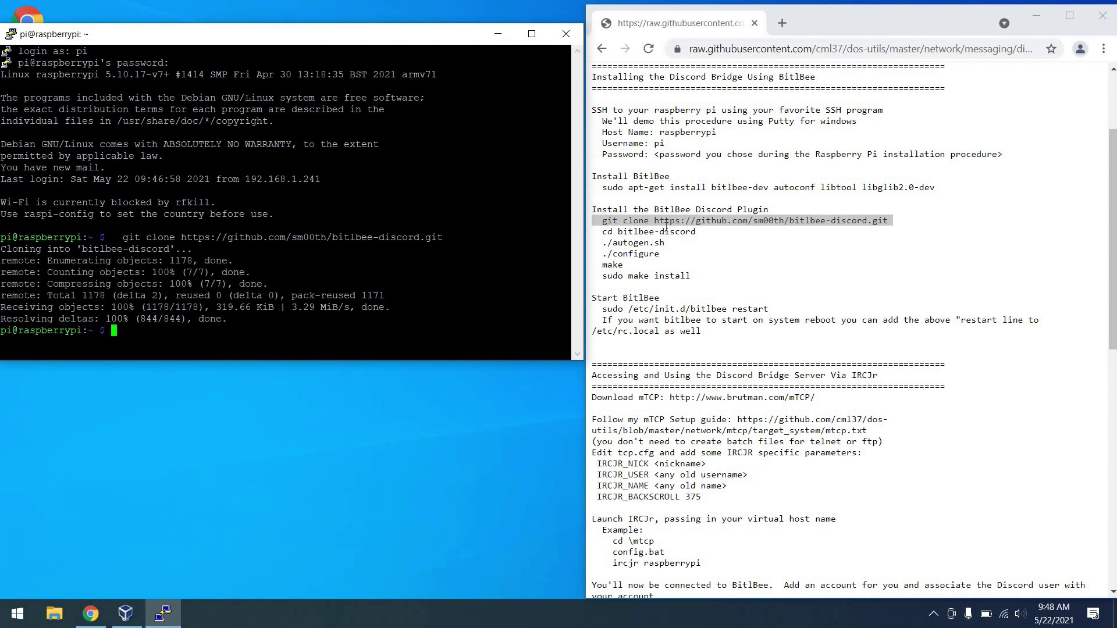
pyautogui.tripleClick(592, 232)
pyautogui.hotkey('ctrl', 'c')
pyautogui.hotkey('alt', 'Tab')
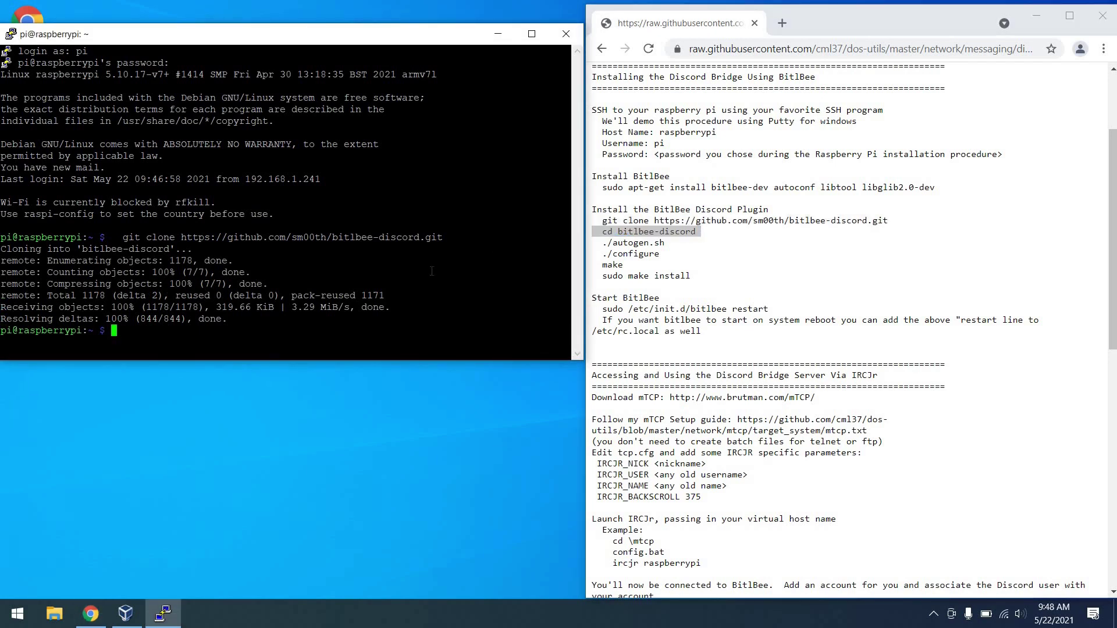
pyautogui.press('shift+Insert')
# Run ./autogen.sh and ./configure in the bitlbee-discord folder.
pyautogui.doubleClick(630, 243)
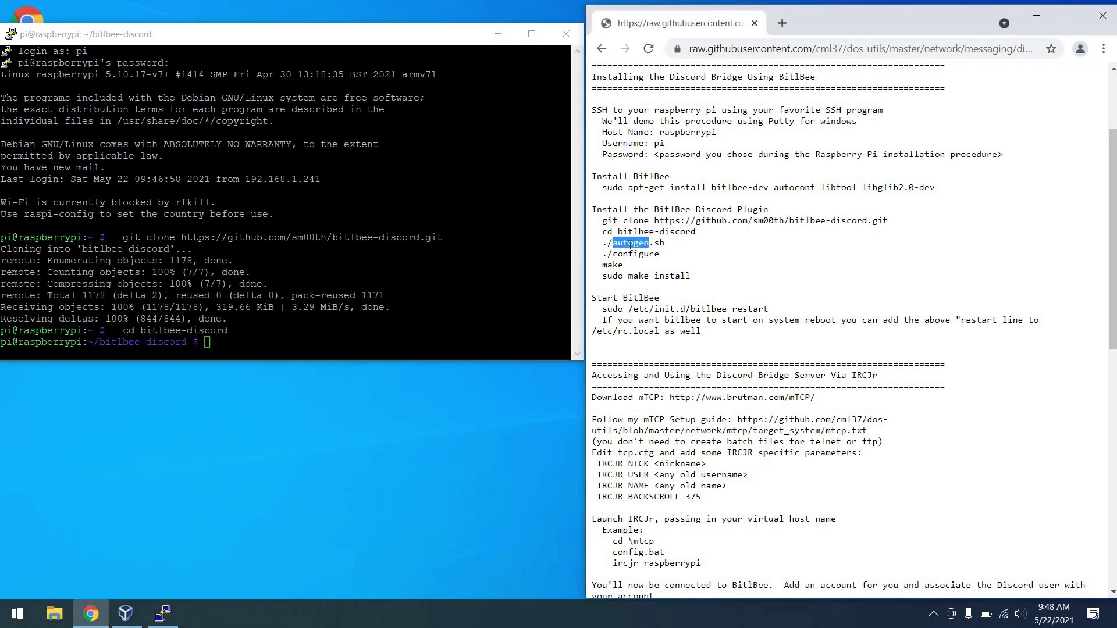
pyautogui.tripleClick(630, 244)
pyautogui.hotkey('ctrl', 'c')
pyautogui.hotkey('alt', 'Tab')
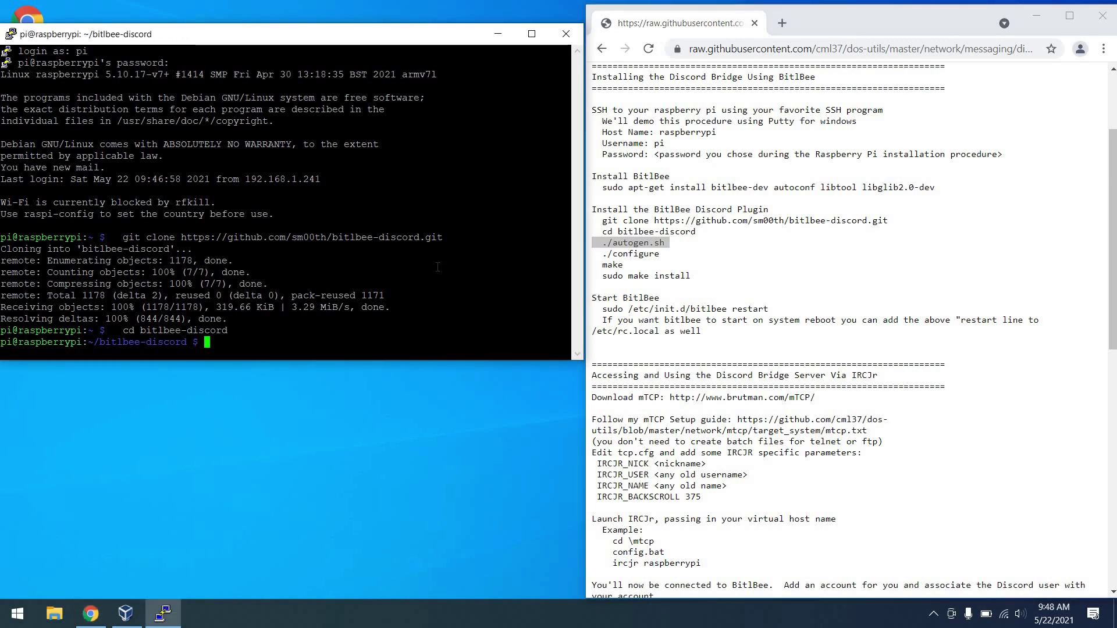
pyautogui.press('shift+Insert')
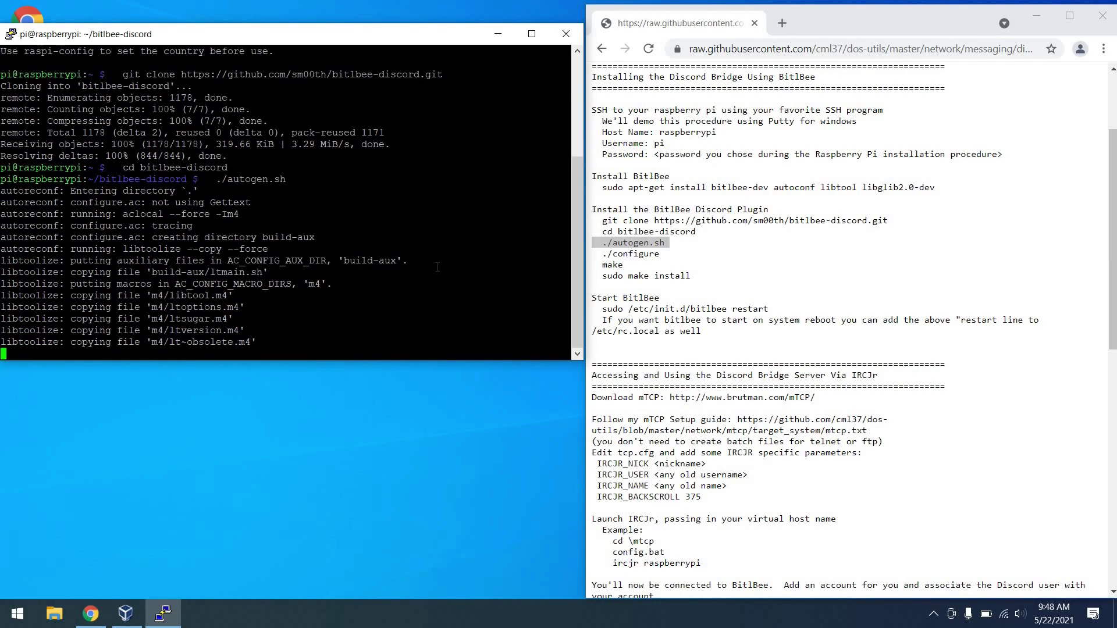
pyautogui.tripleClick(630, 254)
pyautogui.hotkey('ctrl', 'c')
pyautogui.hotkey('alt', 'Tab')
pyautogui.press('shift+Insert')
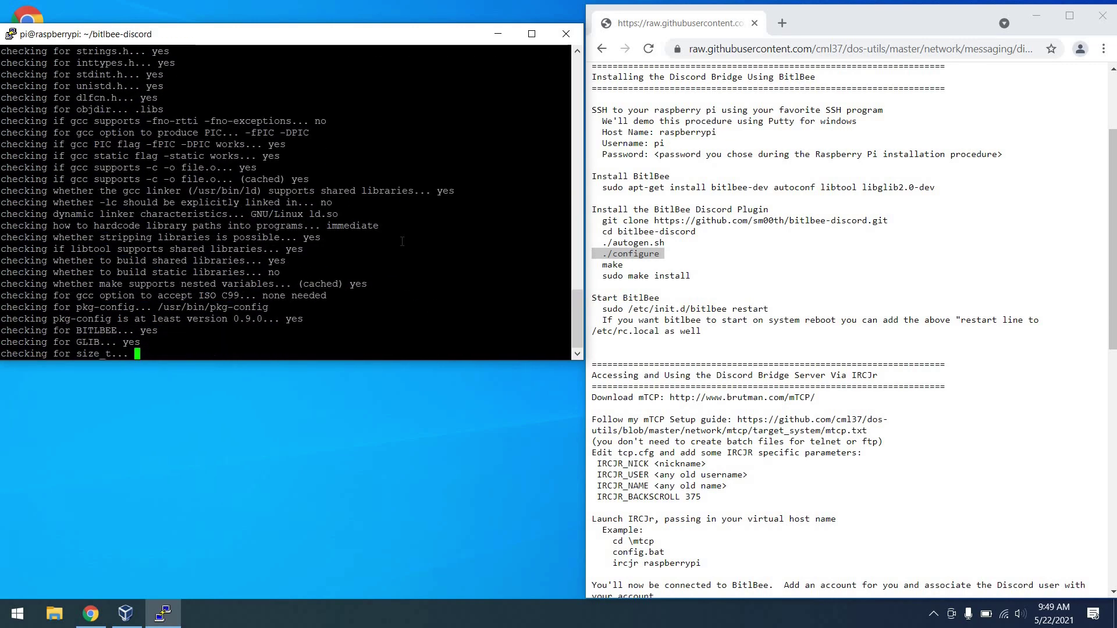
# Run make and sudo make install, then restart BitlBee with sudo /etc/init.d/bitlbee restart.
pyautogui.doubleClick(612, 265)
pyautogui.hotkey('ctrl', 'c')
pyautogui.hotkey('alt', 'Tab')
pyautogui.press('shift+Insert')
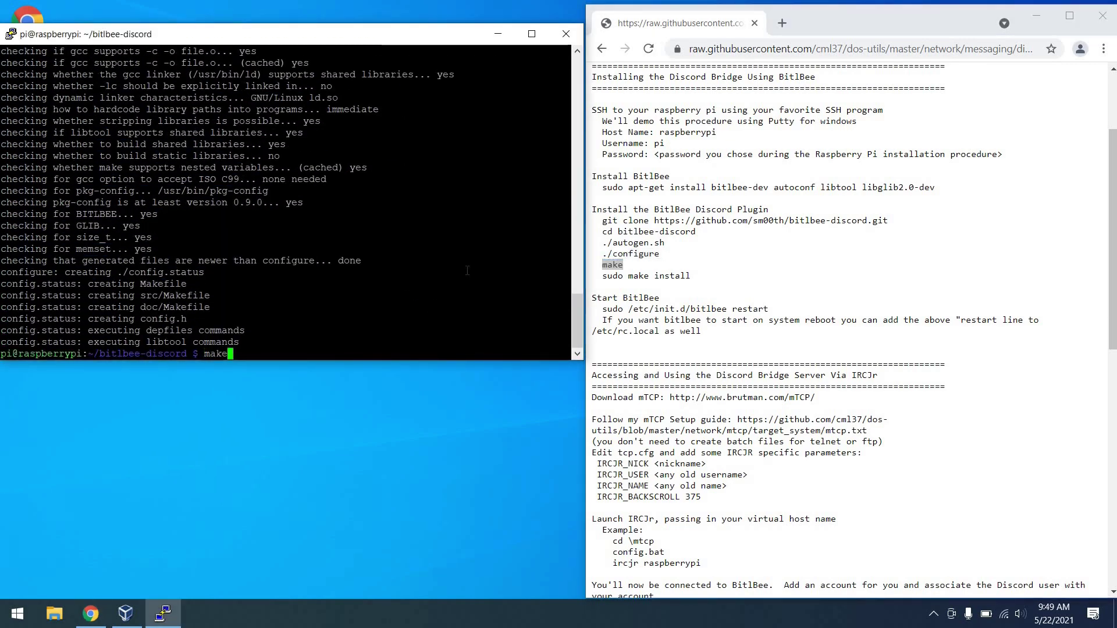
pyautogui.press('Return')
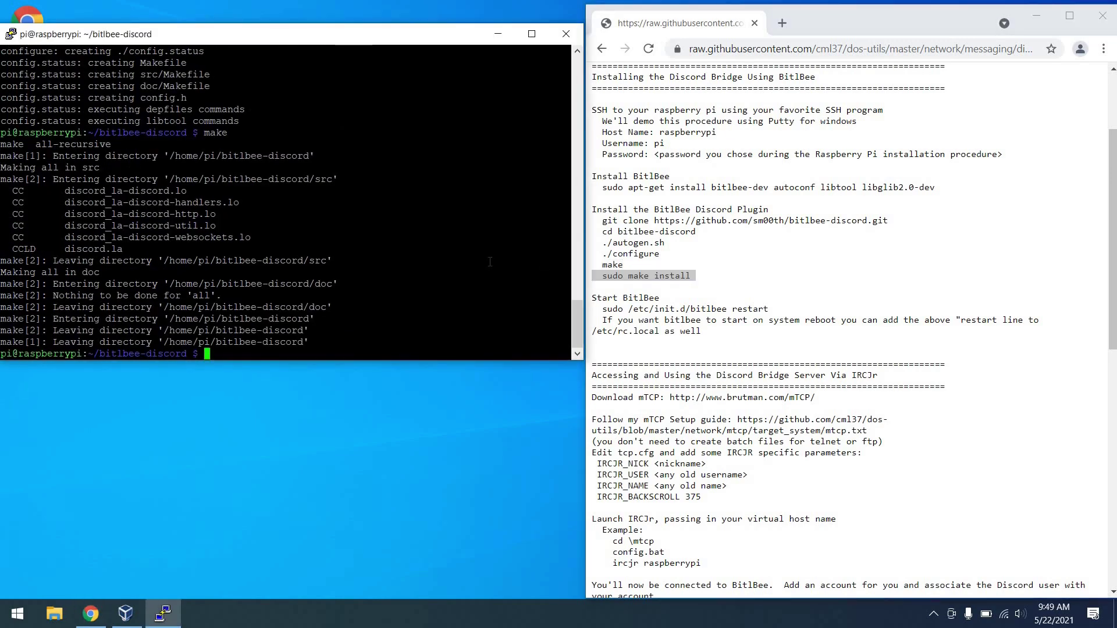
pyautogui.press('Return')
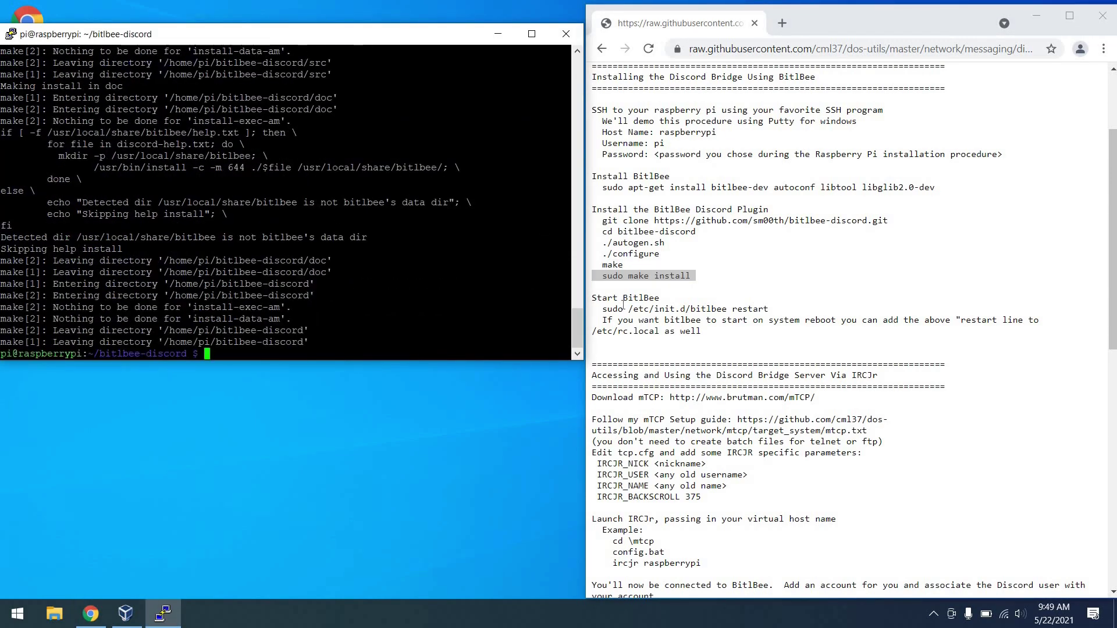
pyautogui.tripleClick(624, 308)
pyautogui.hotkey('ctrl', 'c')
pyautogui.rightClick(492, 271)
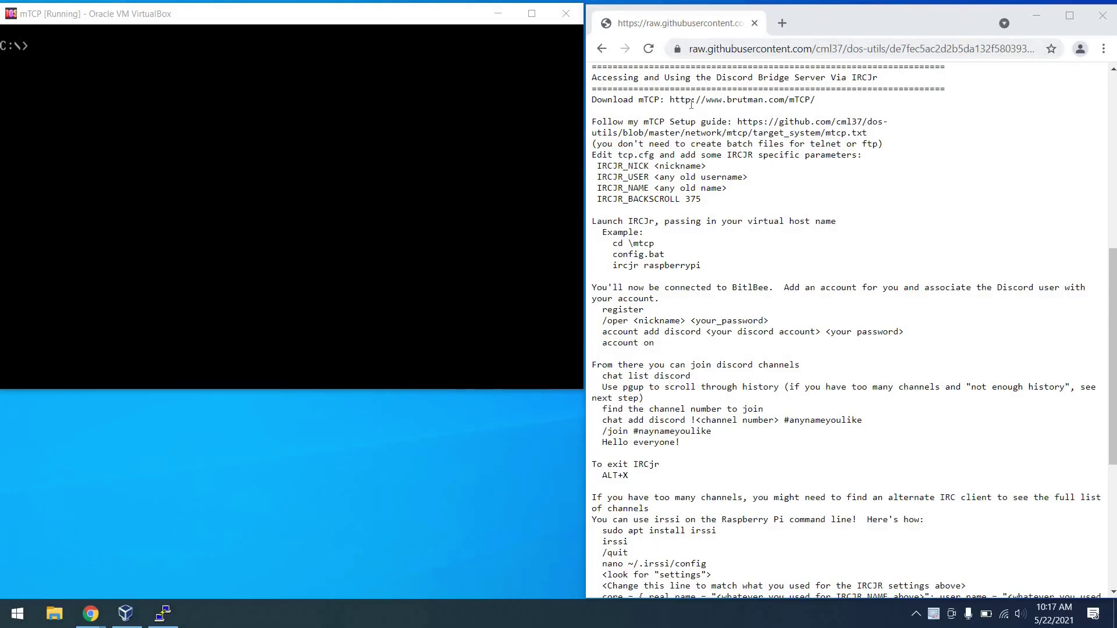
# Highlight the guide's tcp.cfg parameters down to the IRCJR_BACKSCROLL 375 line.
pyautogui.click(691, 103)
pyautogui.tripleClick(691, 103)
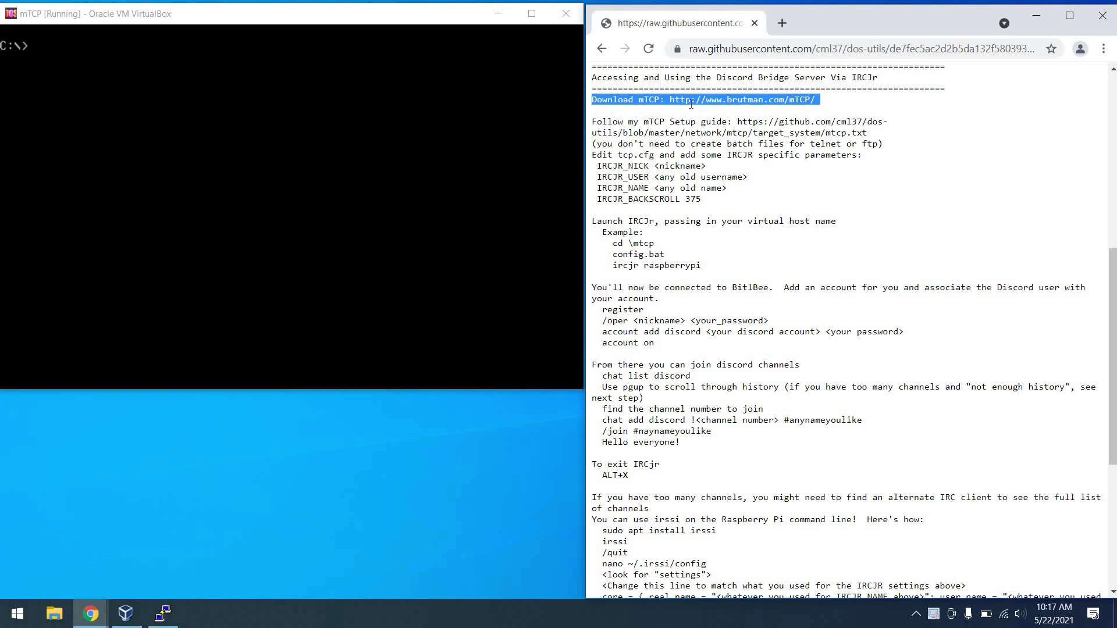
pyautogui.click(595, 129)
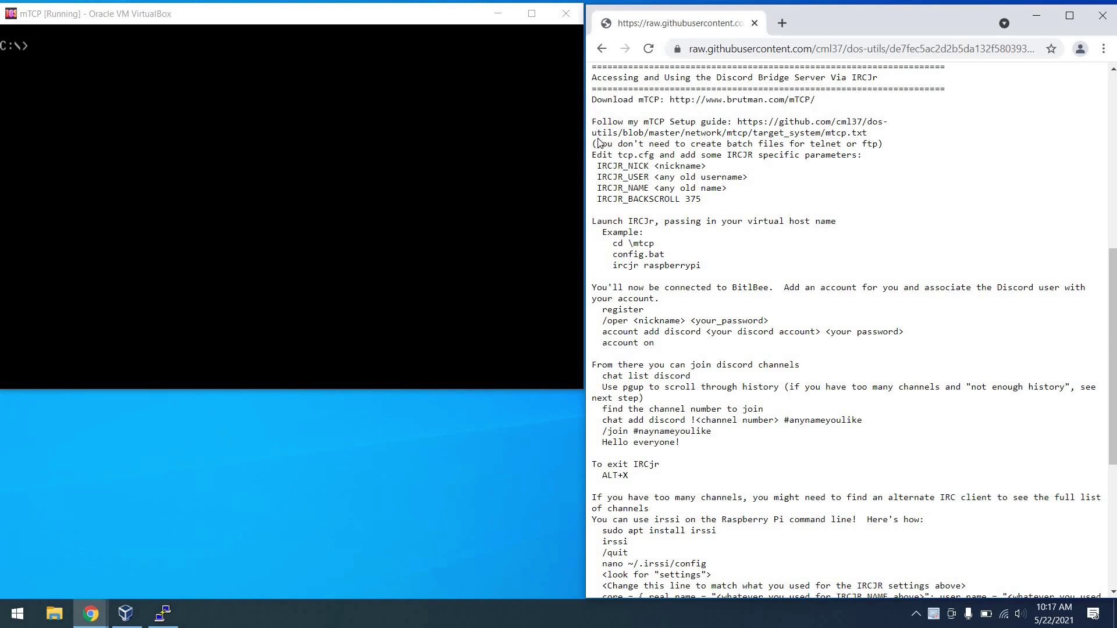
pyautogui.moveTo(592, 122); pyautogui.dragTo(596, 160)
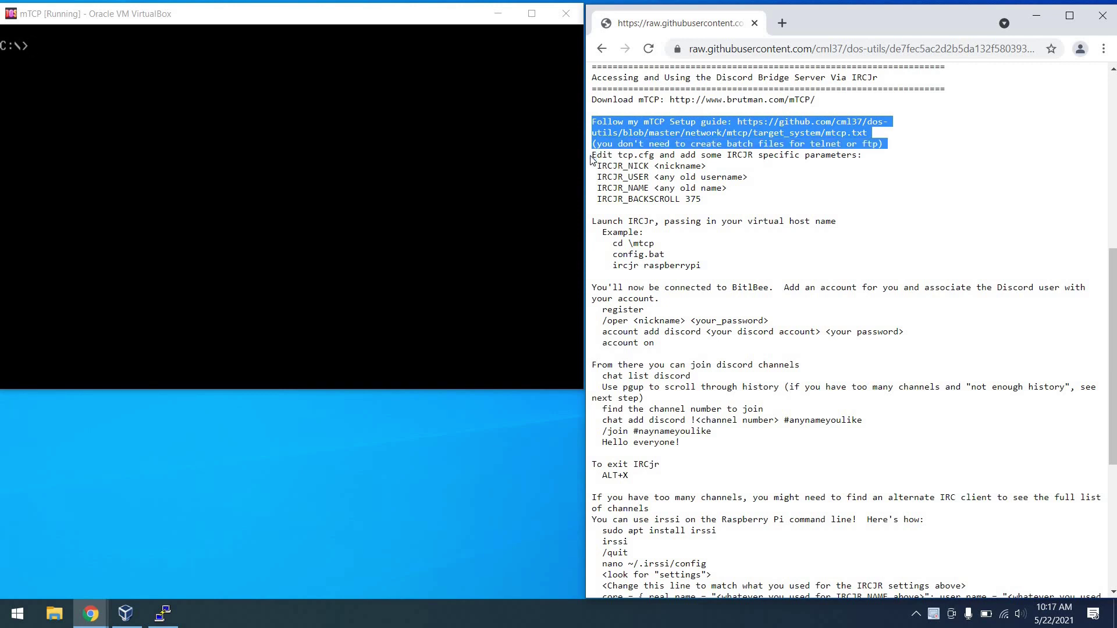
pyautogui.moveTo(590, 155); pyautogui.dragTo(622, 199)
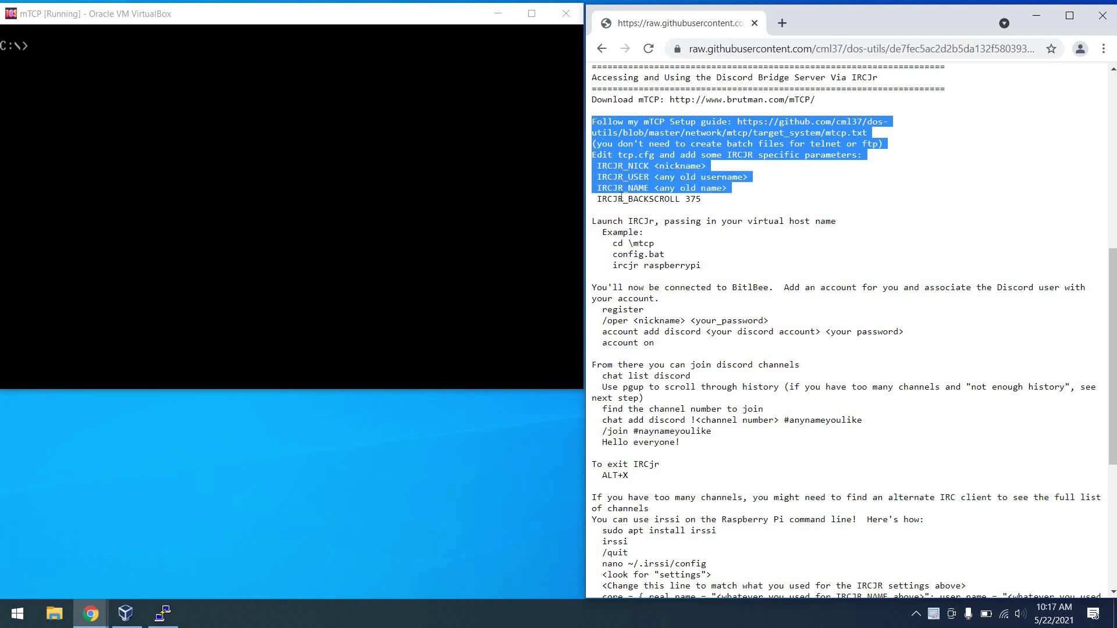
pyautogui.tripleClick(622, 199)
# Open \mtcp\tcp.cfg in EDIT, check the IRCJR_BACKSCROLL 375 line, and exit to DOS.
pyautogui.hotkey('alt', 'Tab')
pyautogui.write('e')
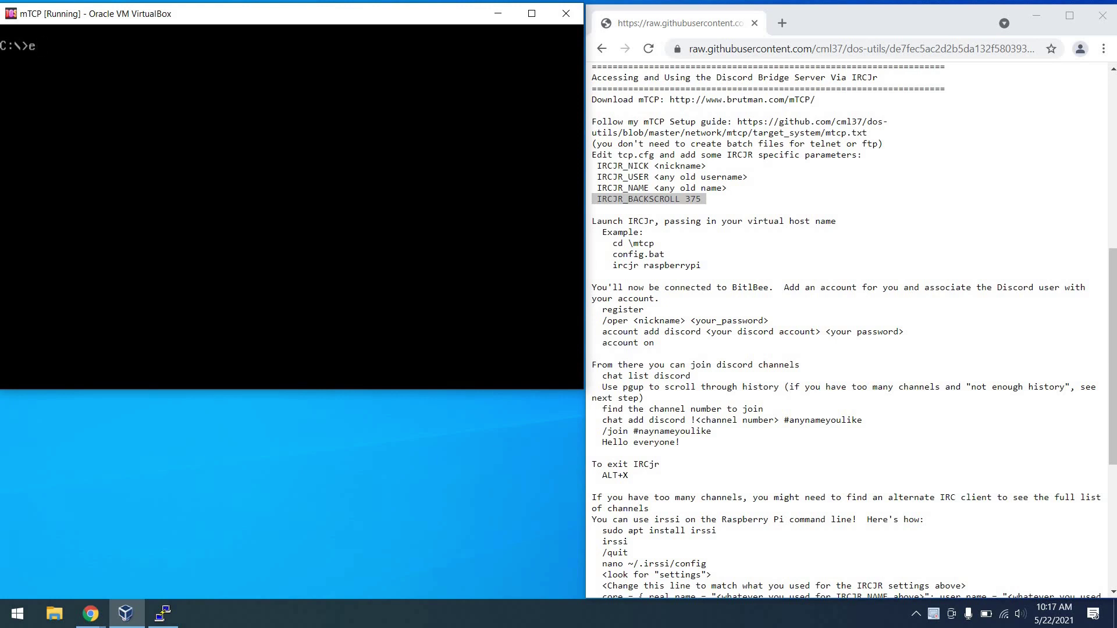
pyautogui.write('dit \\mtcp\\tcp.cf')
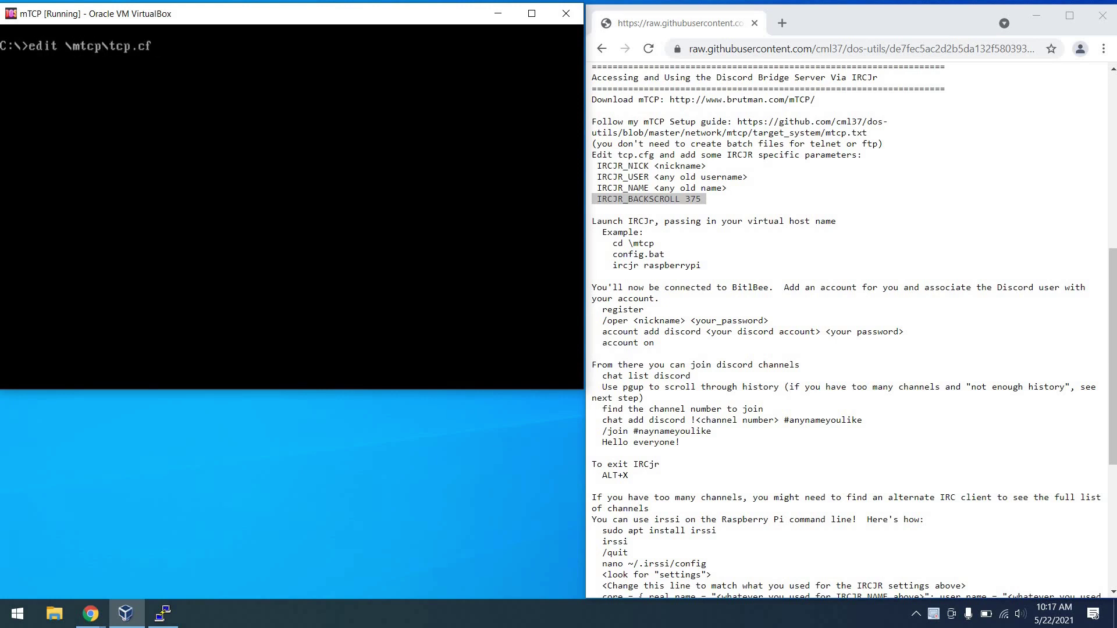
pyautogui.write('g')
pyautogui.press('Return')
pyautogui.press('Down')
pyautogui.press('Down')
pyautogui.press('Down')
pyautogui.press('Down')
pyautogui.press('Down')
pyautogui.press('Down')
pyautogui.press('Down')
pyautogui.press('Down')
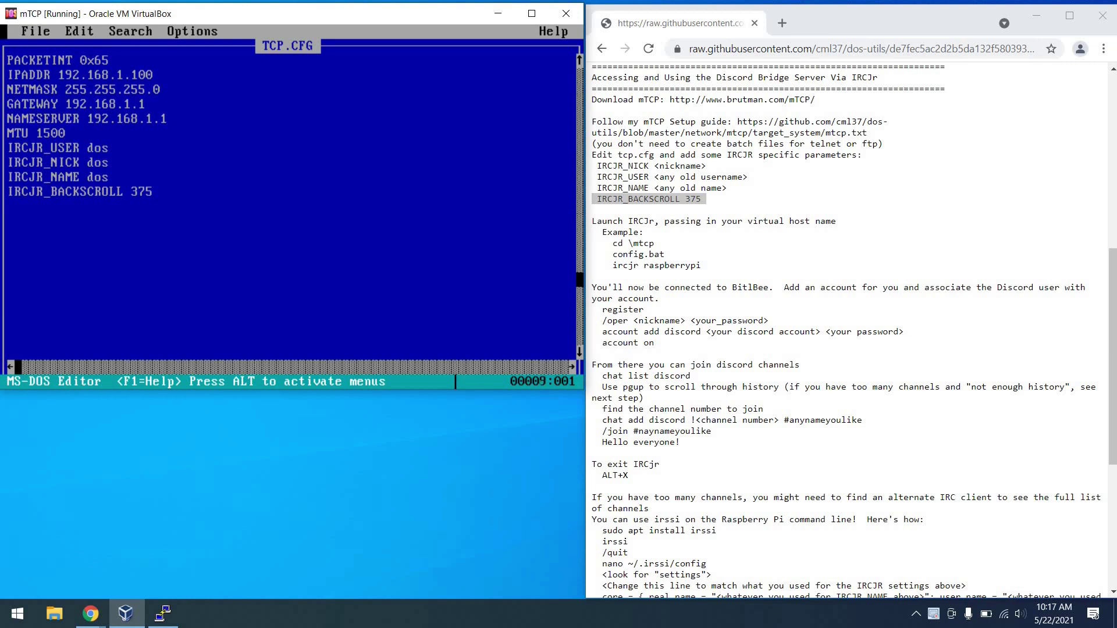
pyautogui.press('Down')
pyautogui.hotkey('shift', 'Down')
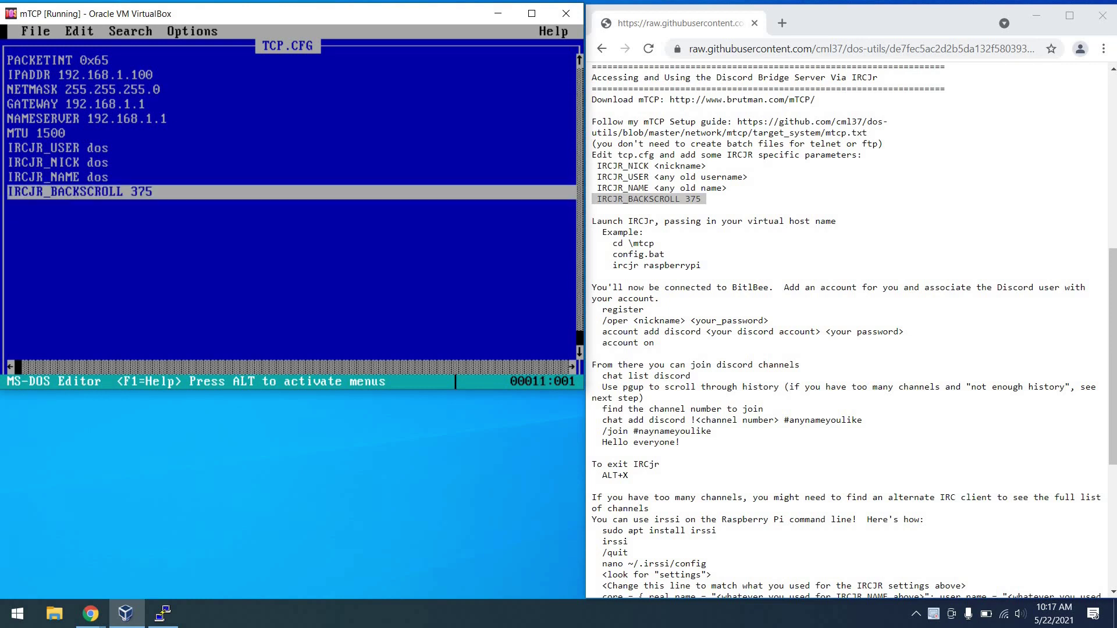
pyautogui.press('alt')
pyautogui.press('Return')
pyautogui.press('Up')
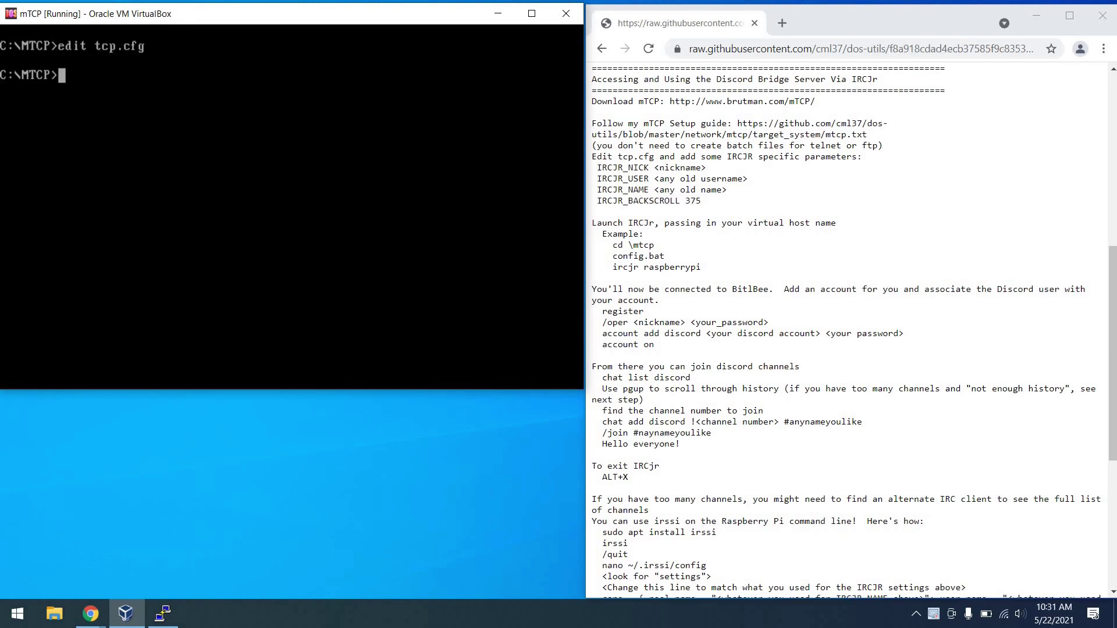
# Run the mTCP config batch file and start IRCjr against the raspberrypi host.
pyautogui.write('nfig')
pyautogui.press('Return')
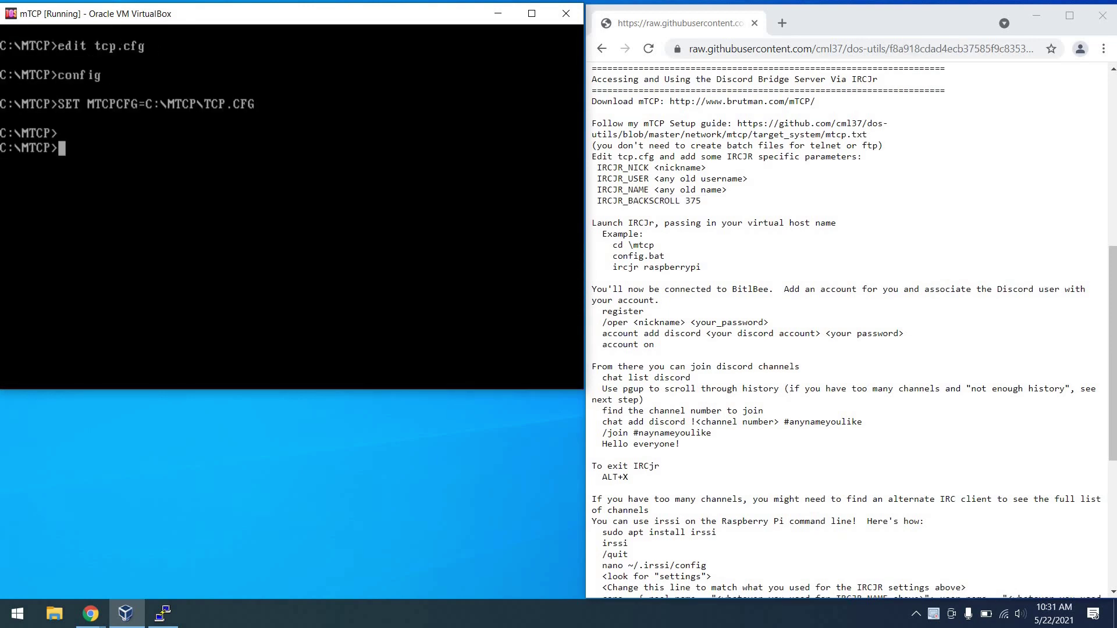
pyautogui.write('ircjr raspberrypi')
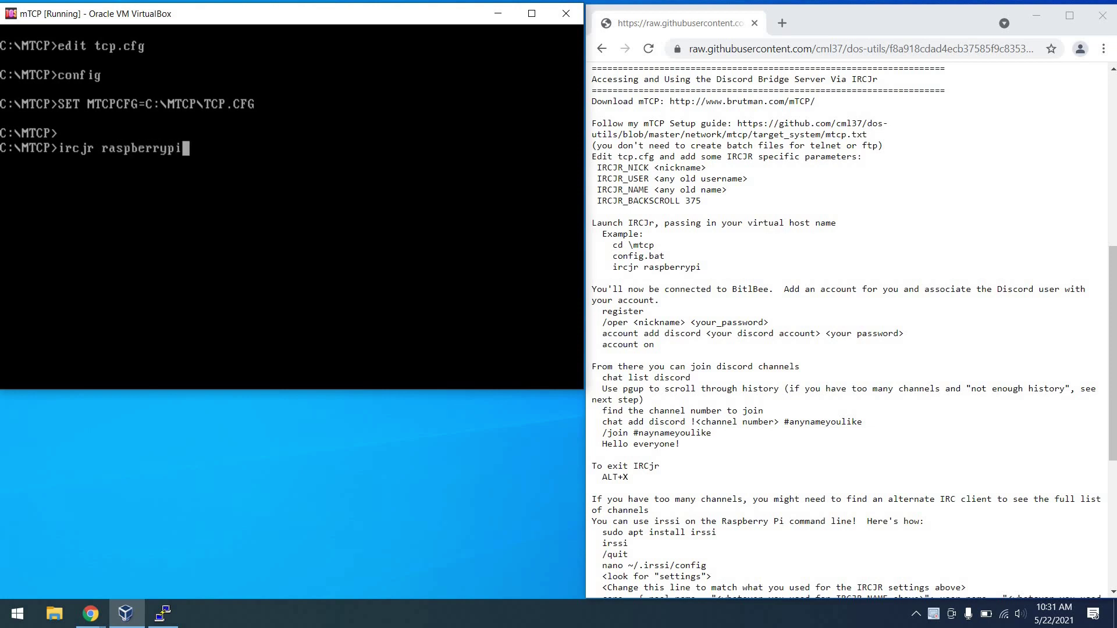
pyautogui.press('Return')
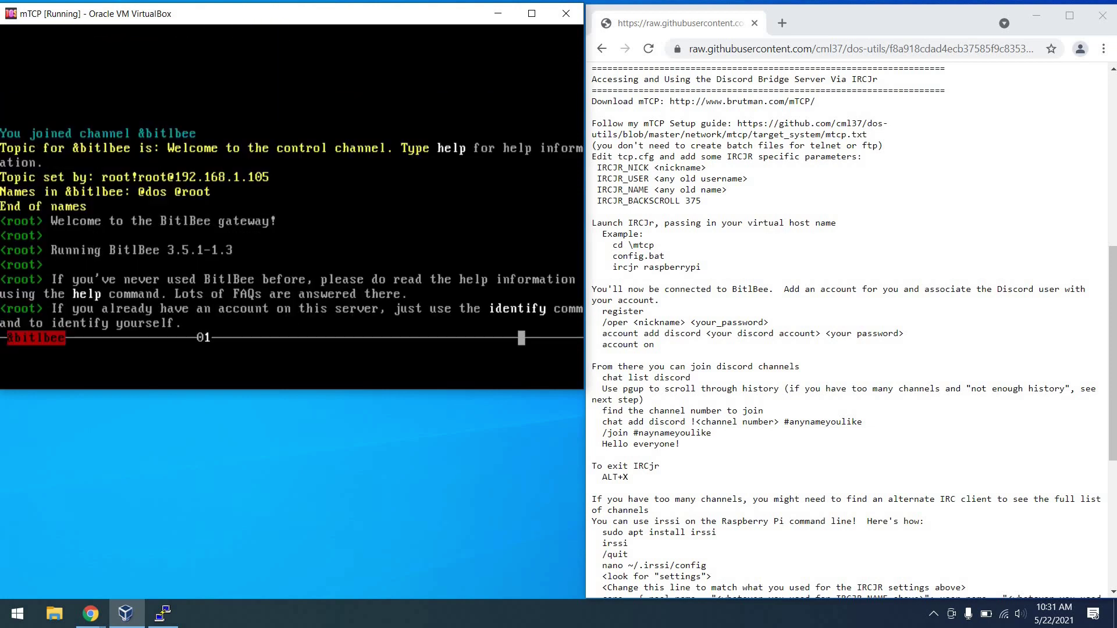
# Register and identify the nick 'dos' with BitlBee using its password via /oper.
pyautogui.write('register')
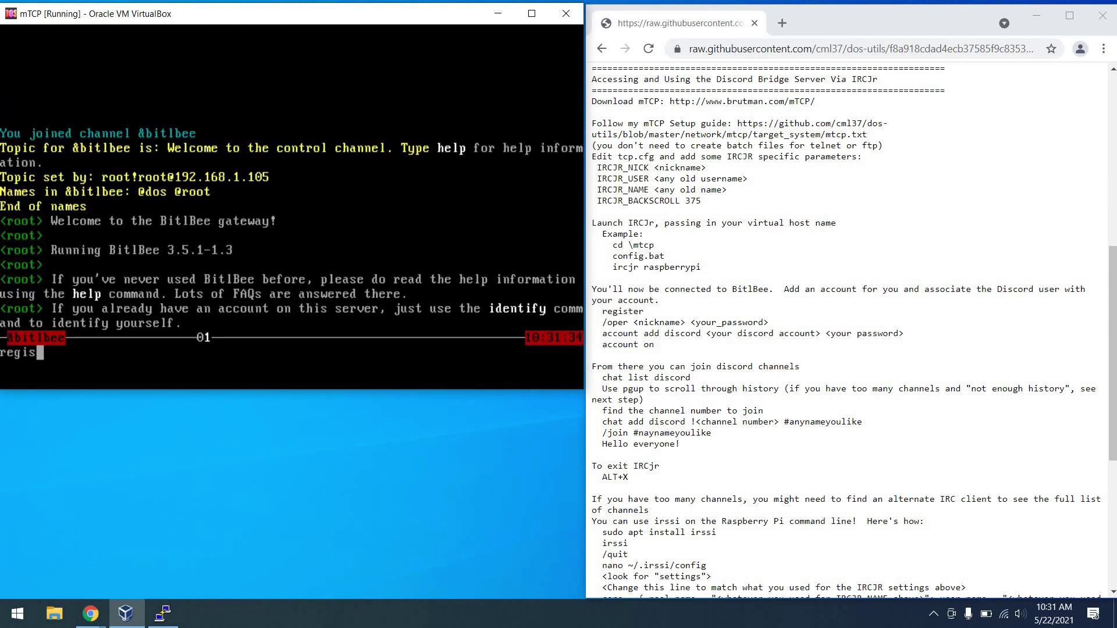
pyautogui.press('Return')
pyautogui.write('/oper ')
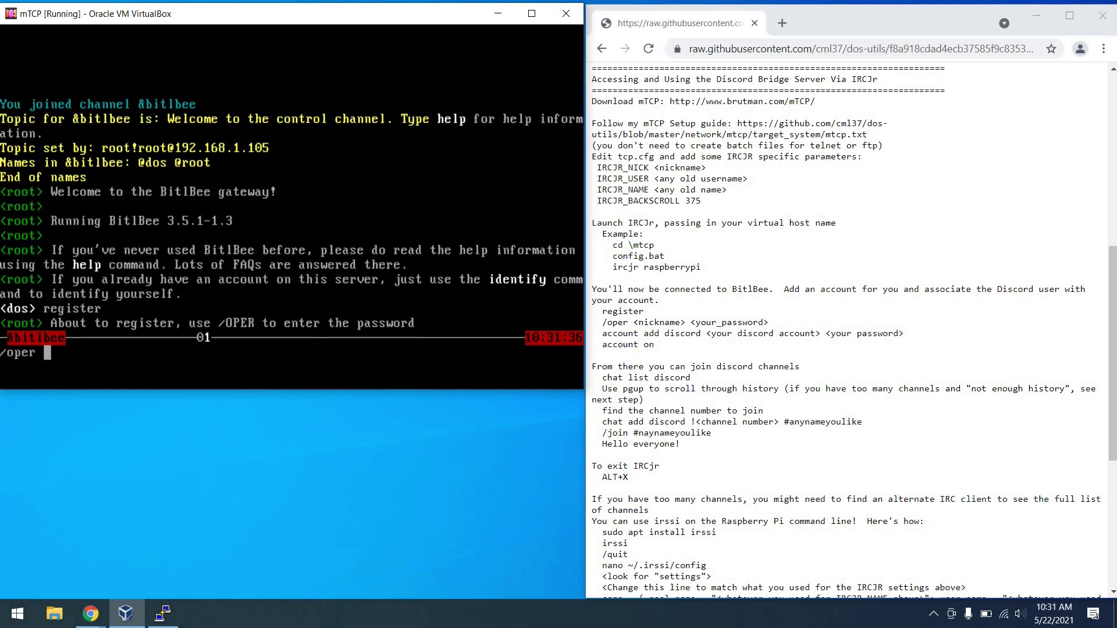
pyautogui.write('dos 12345')
pyautogui.press('Return')
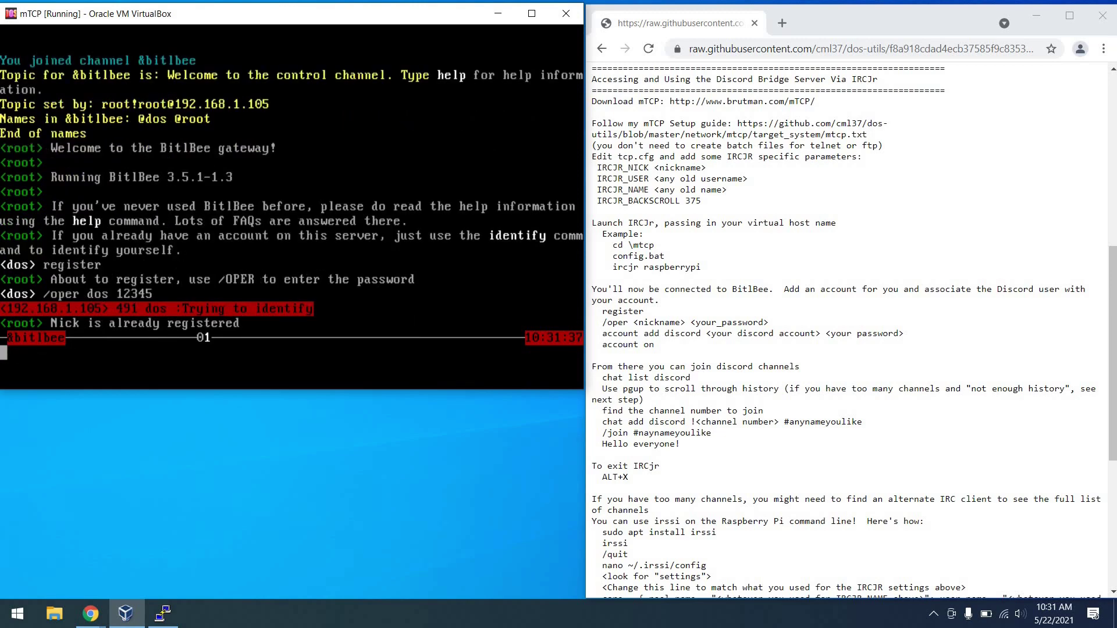
pyautogui.write('identify')
pyautogui.press('Return')
pyautogui.write('/op')
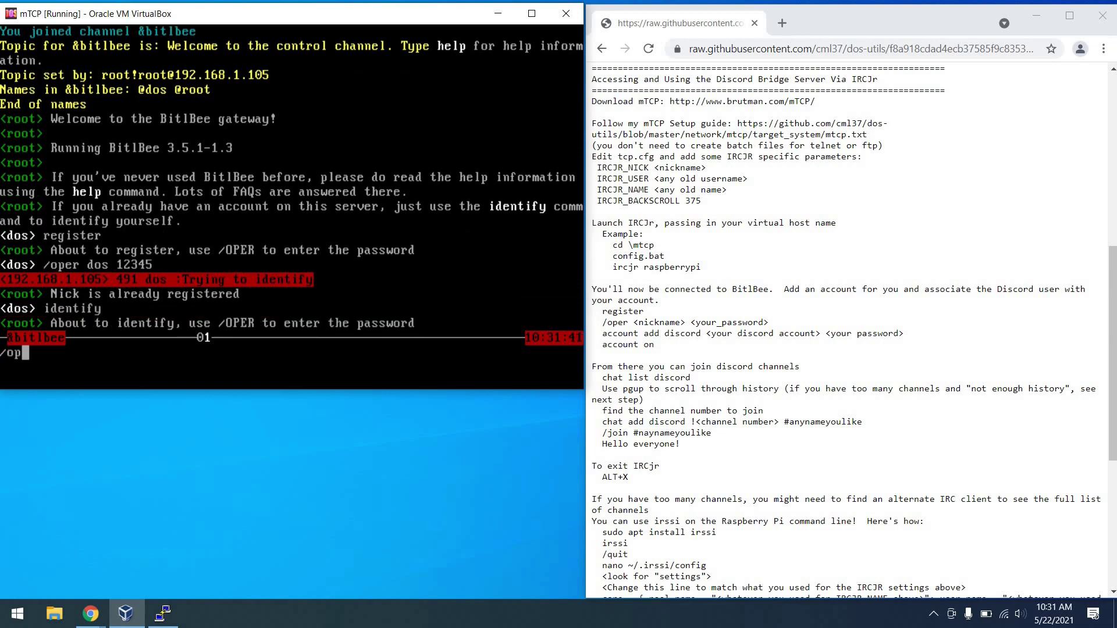
pyautogui.write('er dos 12345')
pyautogui.press('Return')
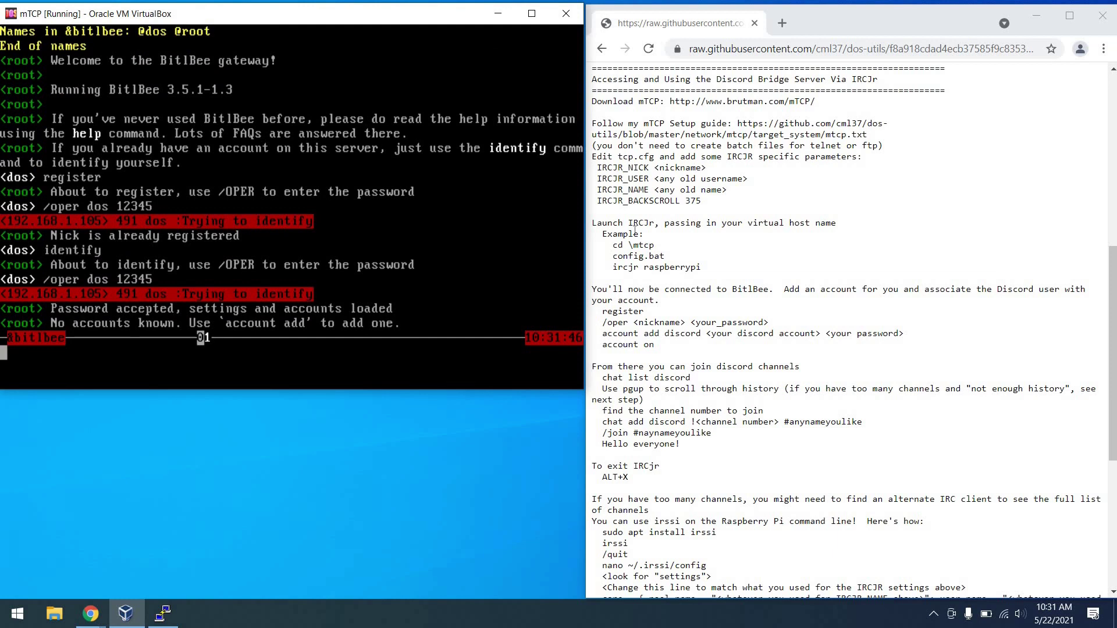
pyautogui.click(709, 332)
# Add the Discord account to BitlBee and bring it online with account on.
pyautogui.tripleClick(708, 333)
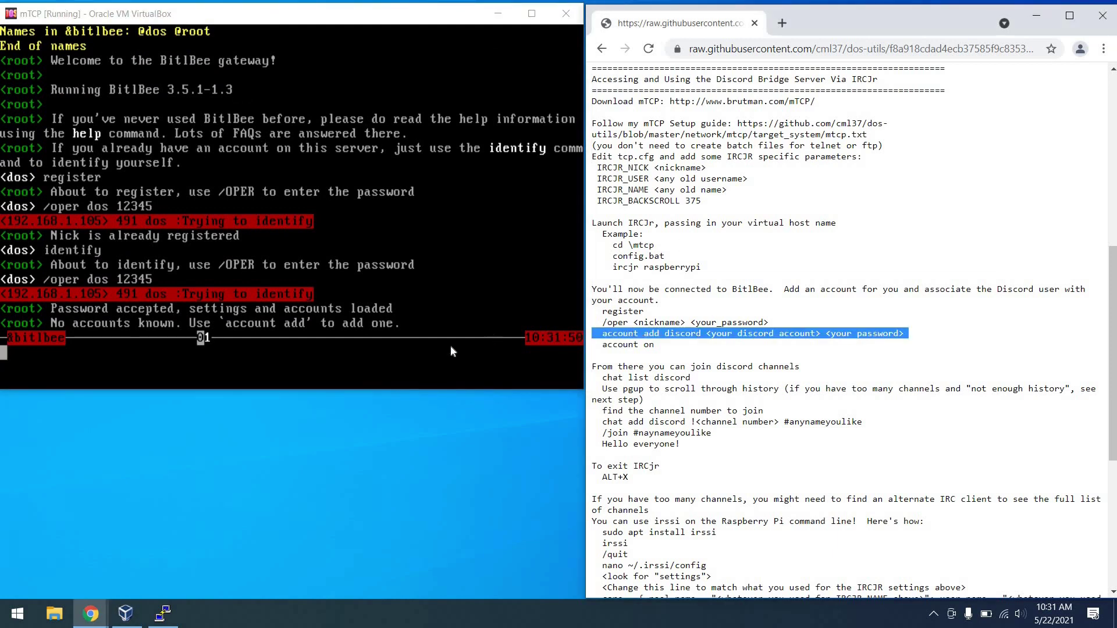
pyautogui.hotkey('alt', 'Tab')
pyautogui.write('account add discord')
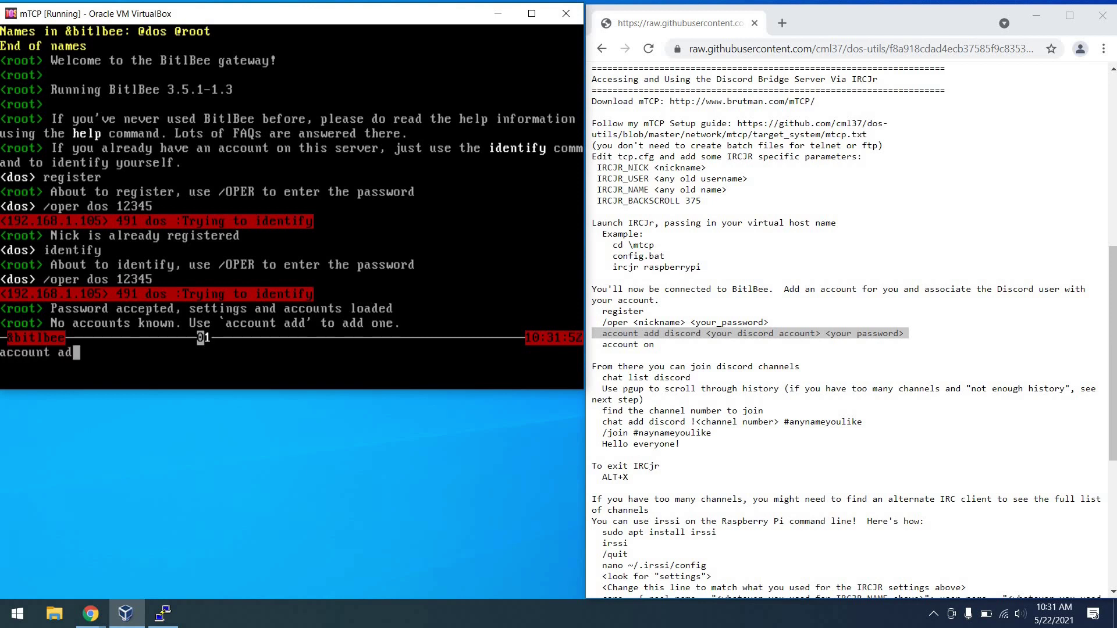
pyautogui.press('Return')
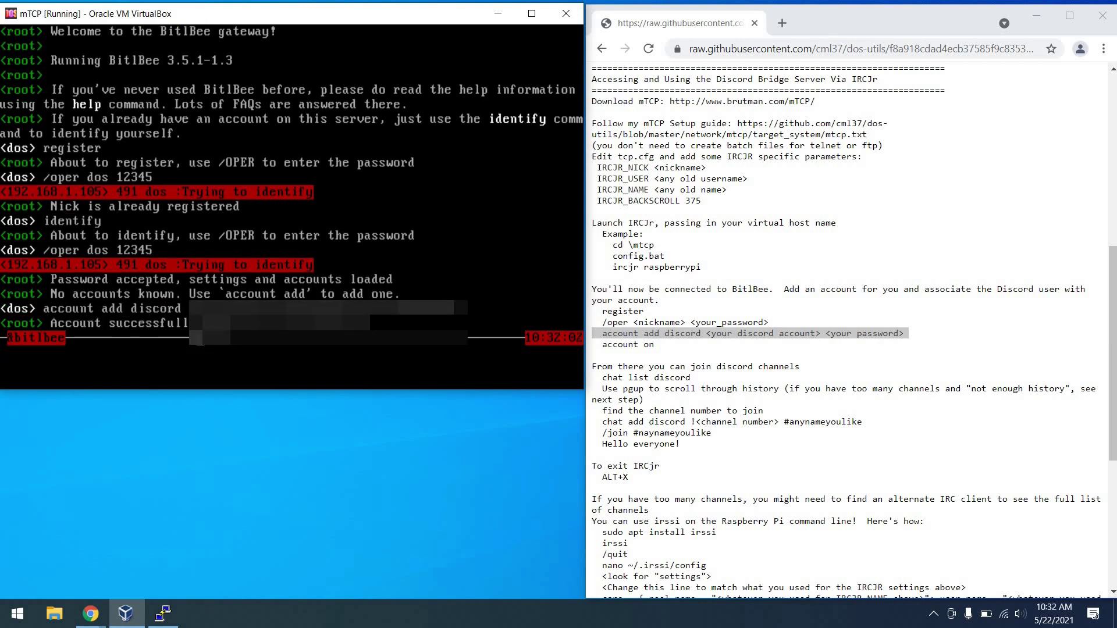
pyautogui.write('account on')
pyautogui.press('Return')
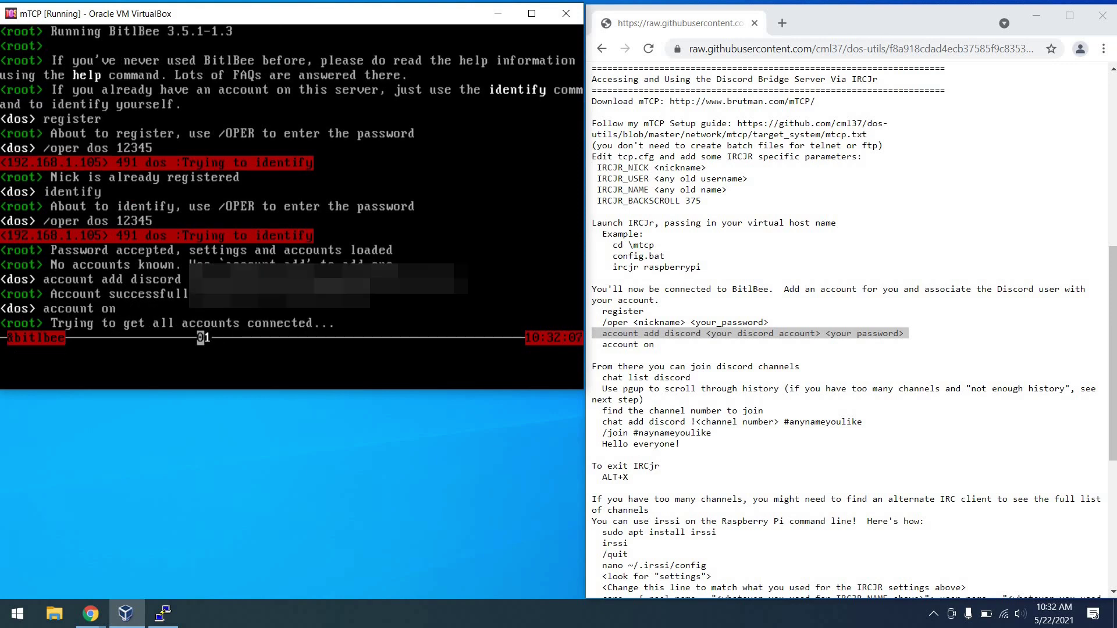
# List the available Discord chatrooms with chat list discord.
pyautogui.moveTo(592, 367); pyautogui.dragTo(690, 378)
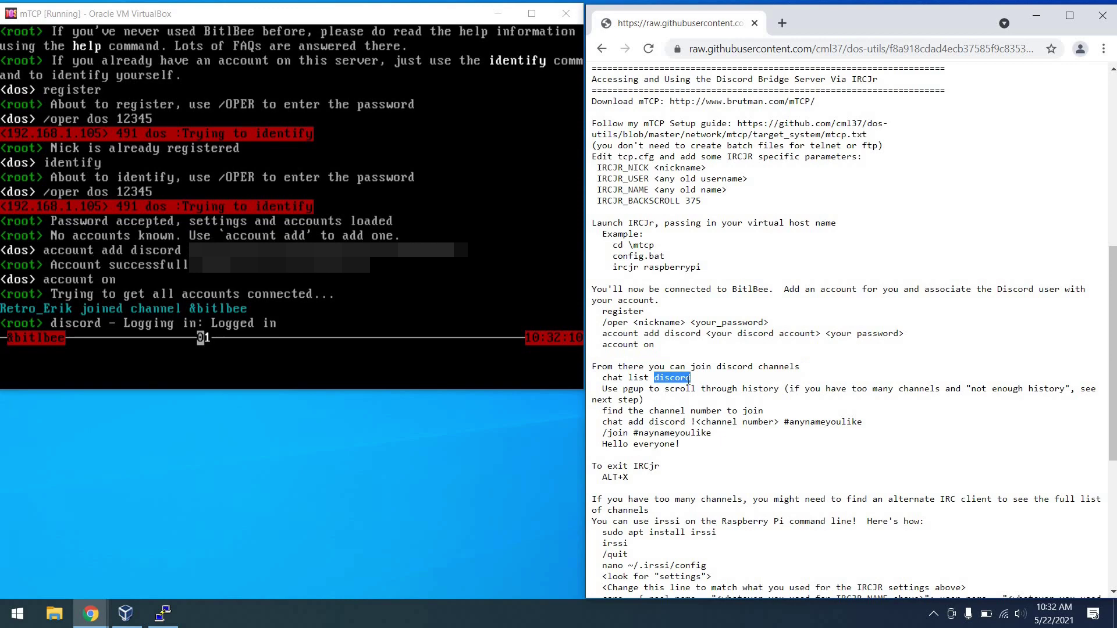
pyautogui.tripleClick(689, 378)
pyautogui.click(386, 364)
pyautogui.write('chat list discord')
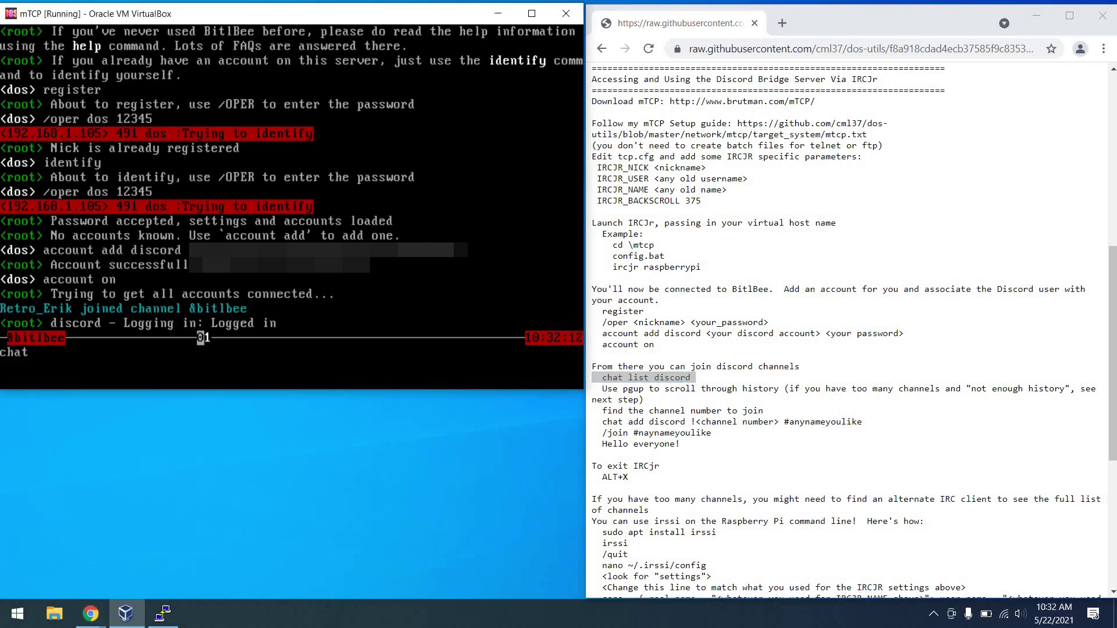
pyautogui.press('Return')
# Add Discord chatroom !325 to BitlBee as #modch.
pyautogui.write('chat add d')
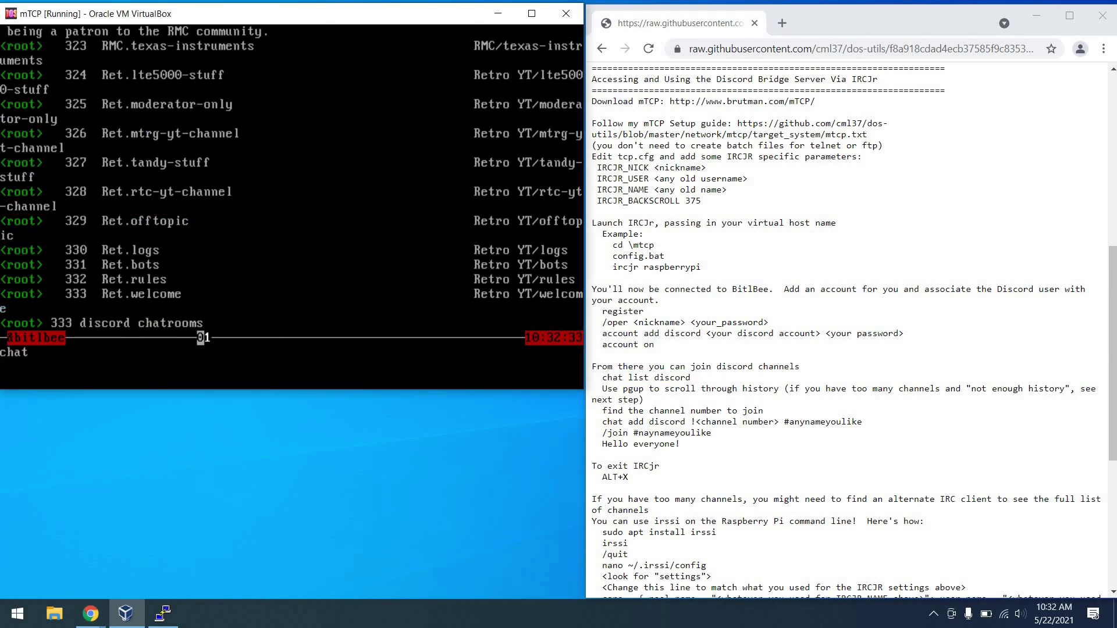
pyautogui.write('iscord !325')
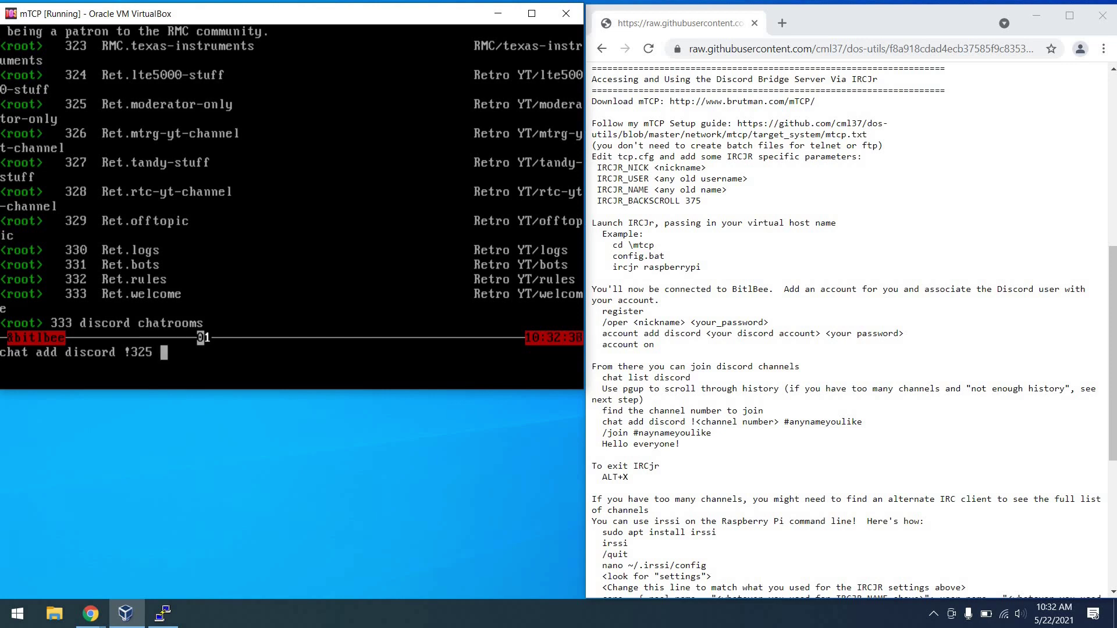
pyautogui.write('#modch')
pyautogui.press('Return')
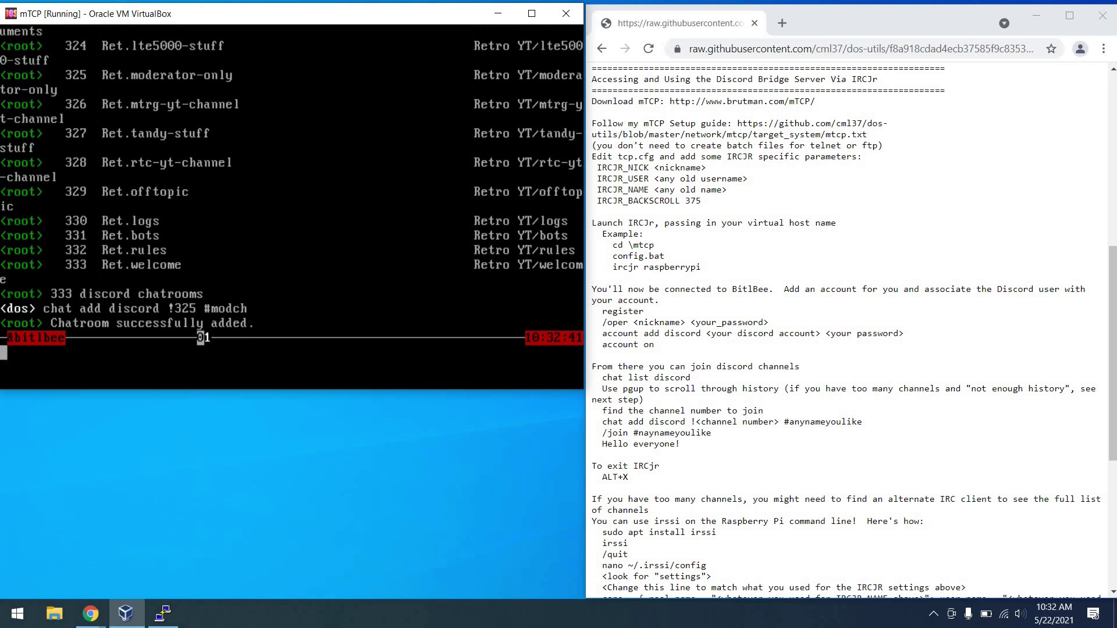
# Join #modch and post 'Greetings from MS-DOS!'.
pyautogui.write('/join #modch')
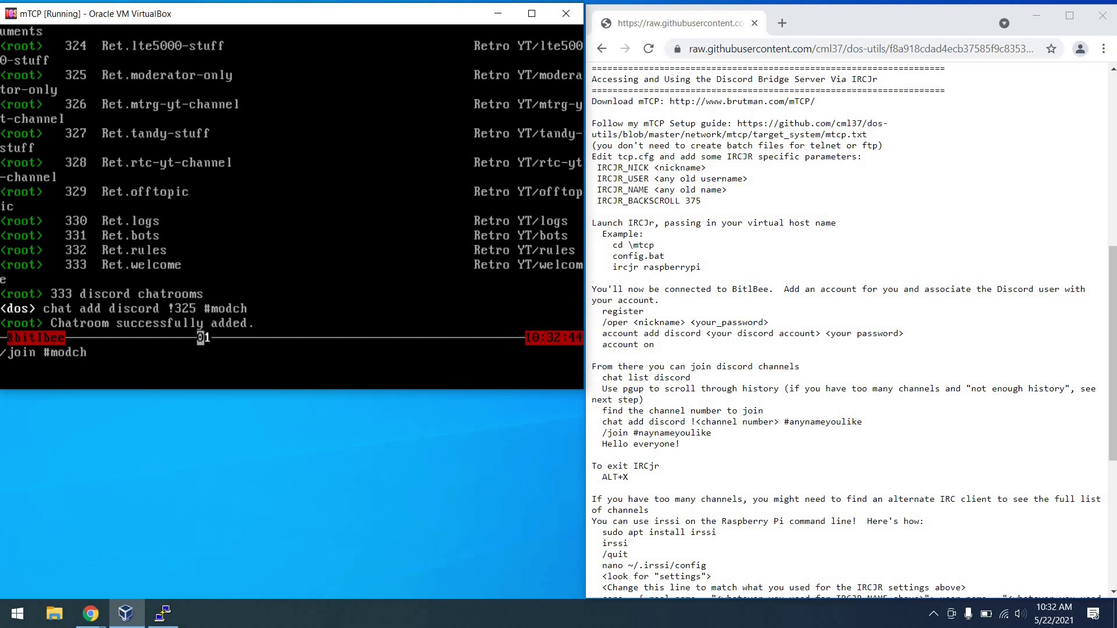
pyautogui.press('Return')
pyautogui.write('Greetings')
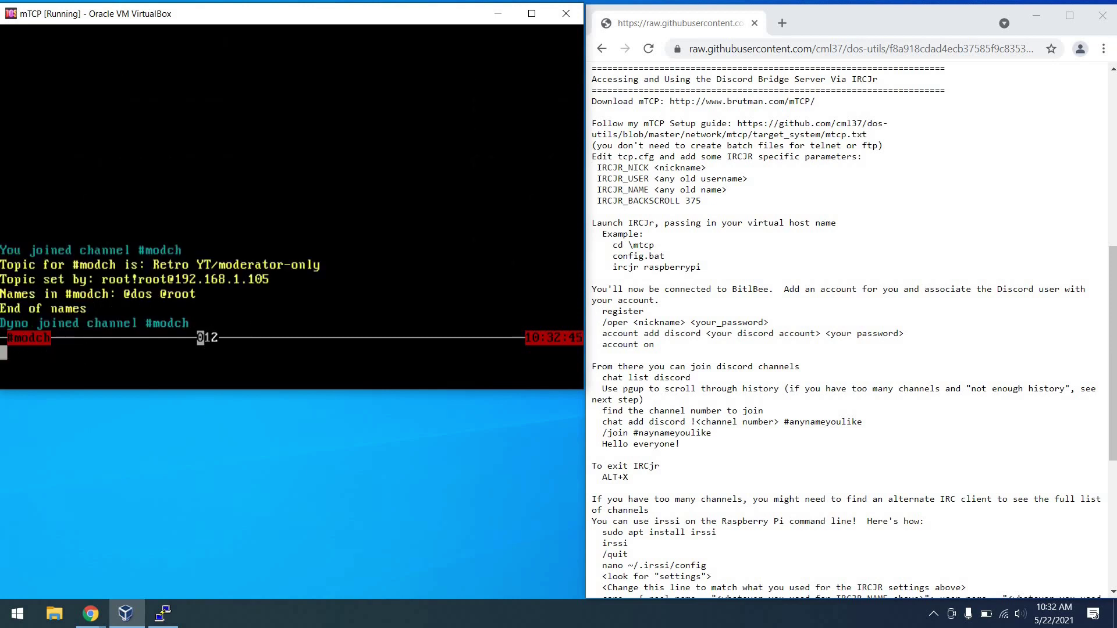
pyautogui.write(' from MS-DOS!')
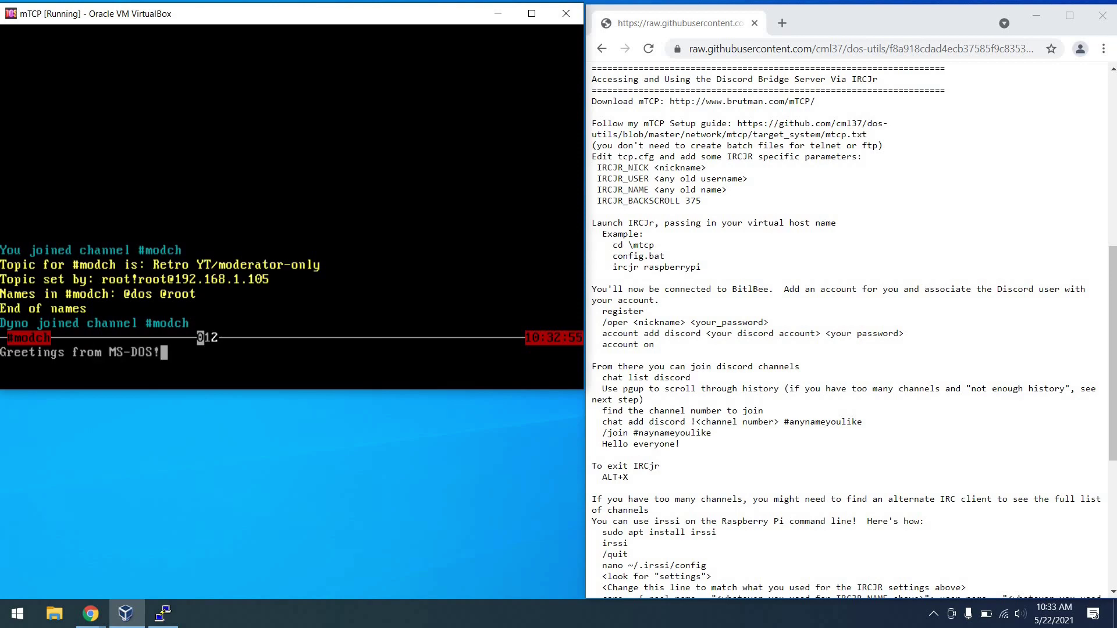
pyautogui.press('Return')
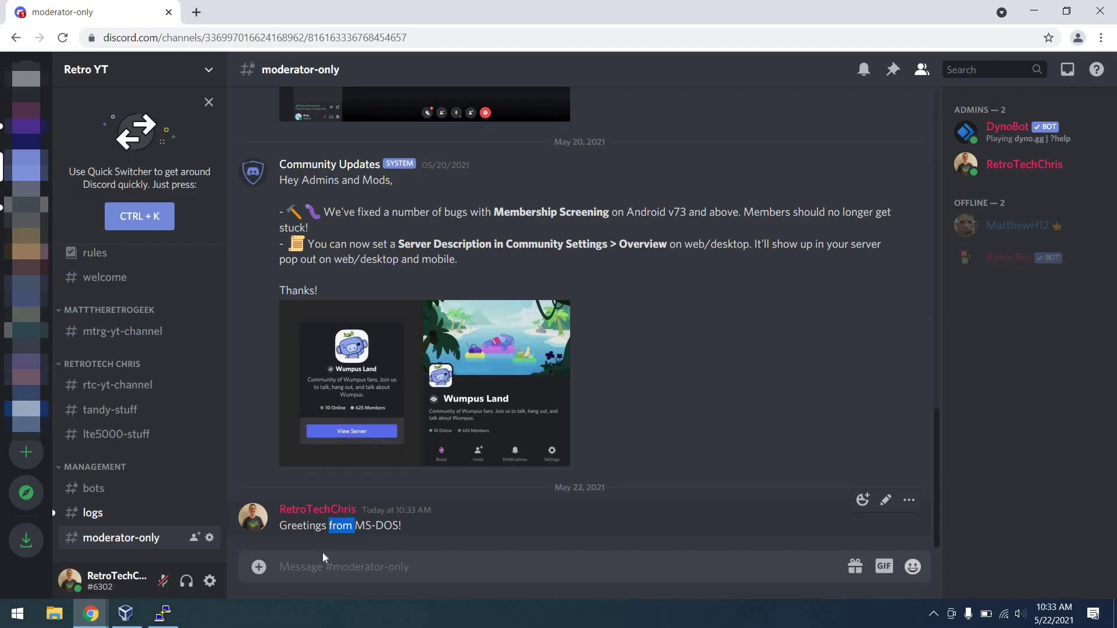
# Reply 'Excellent!' in Discord's moderator-only channel, then minimize Chrome.
pyautogui.tripleClick(342, 525)
pyautogui.click(325, 567)
pyautogui.write('Exce')
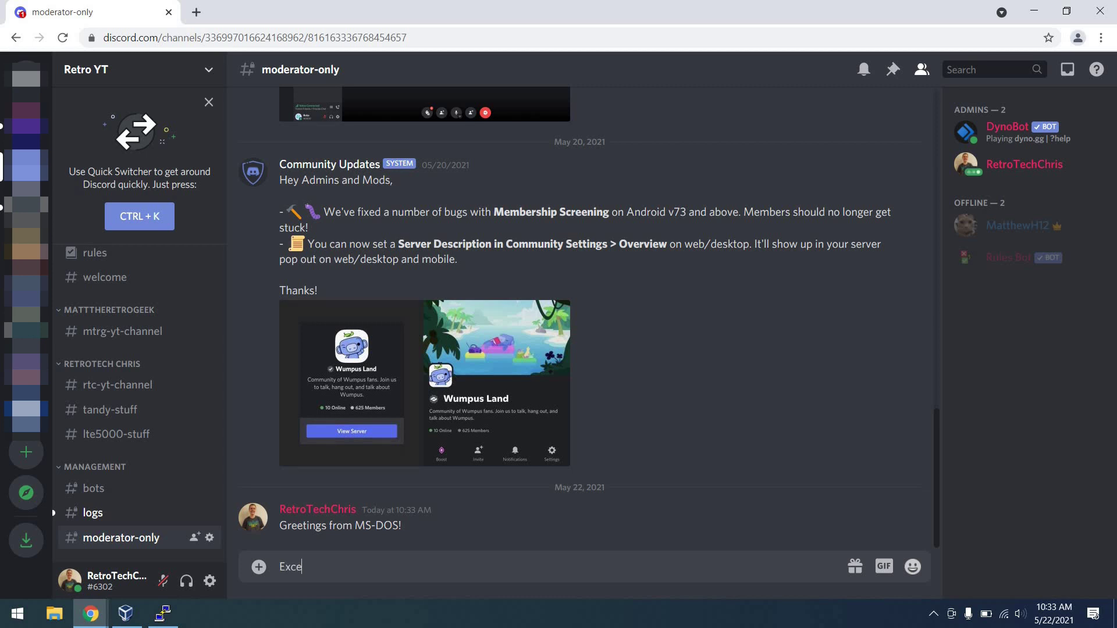
pyautogui.write('llent!')
pyautogui.press('Return')
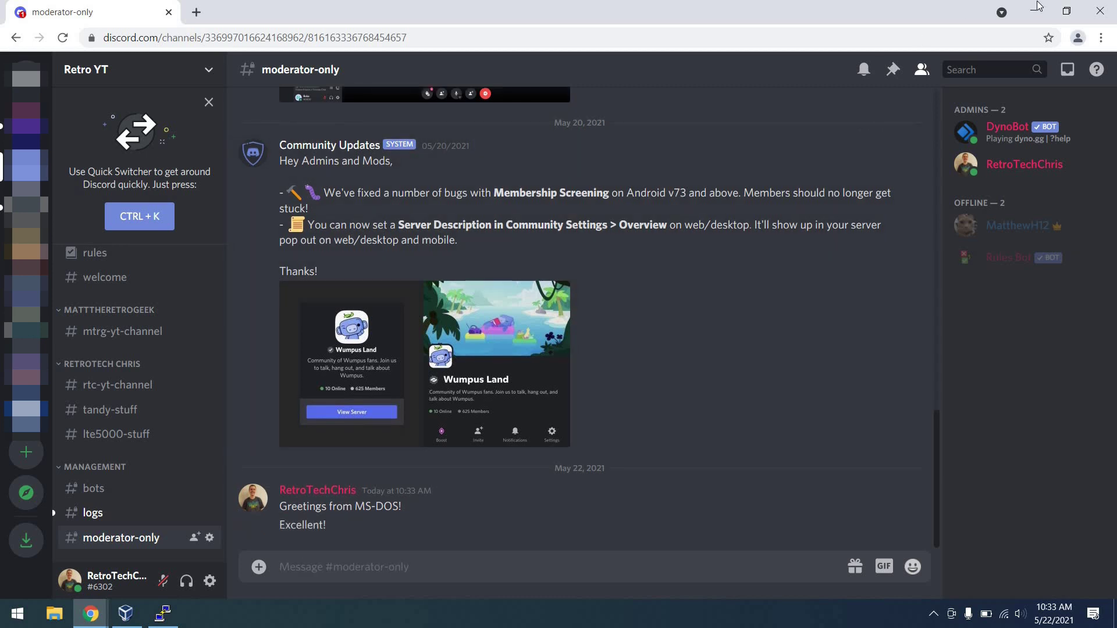
pyautogui.click(1041, 7)
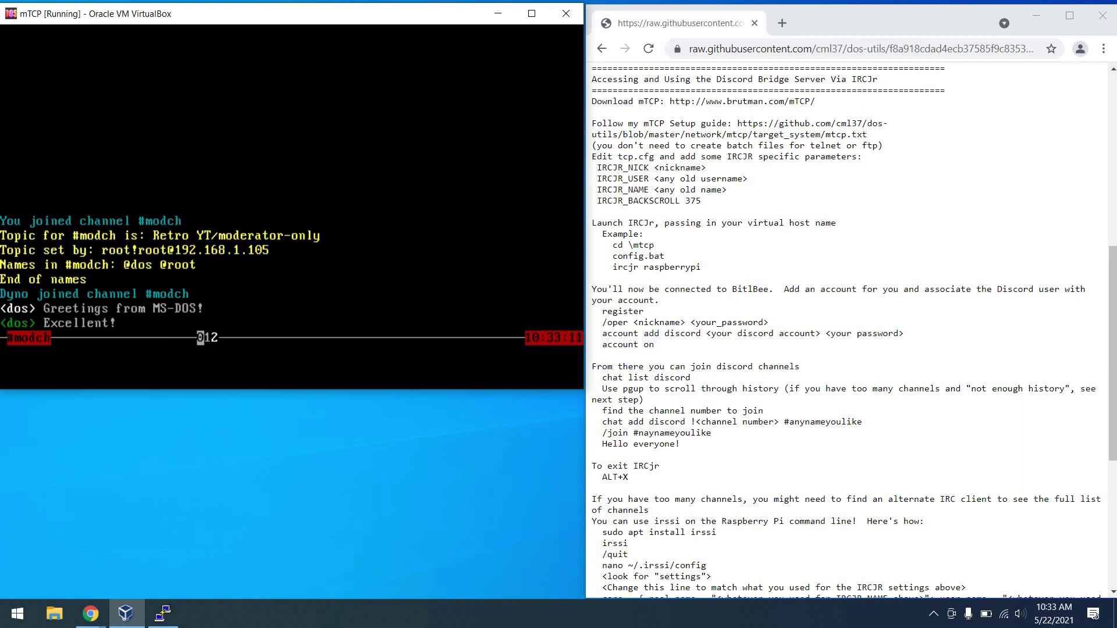
# Quit IRCjr with Alt+X and read the guide's note about using irssi on the Pi.
pyautogui.hotkey('alt', 'x')
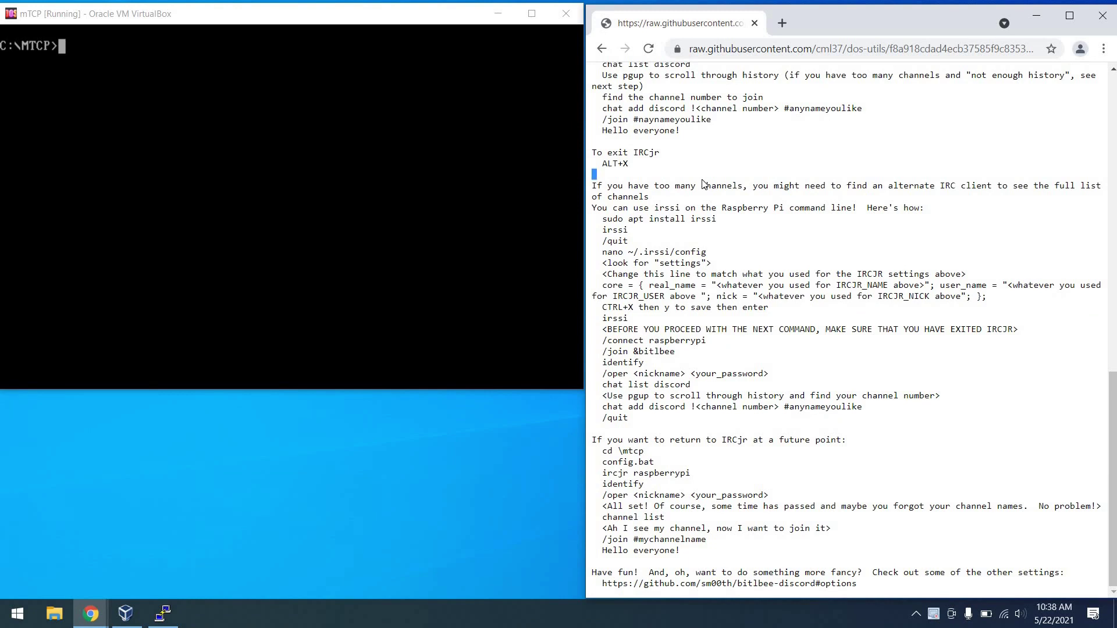
pyautogui.tripleClick(702, 185)
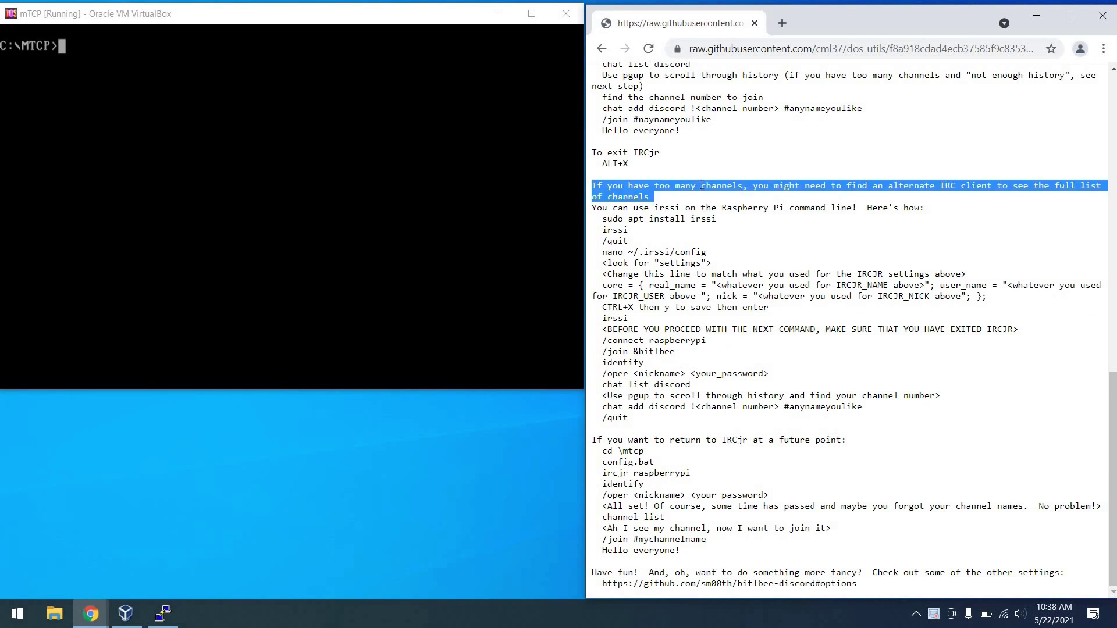
pyautogui.click(678, 207)
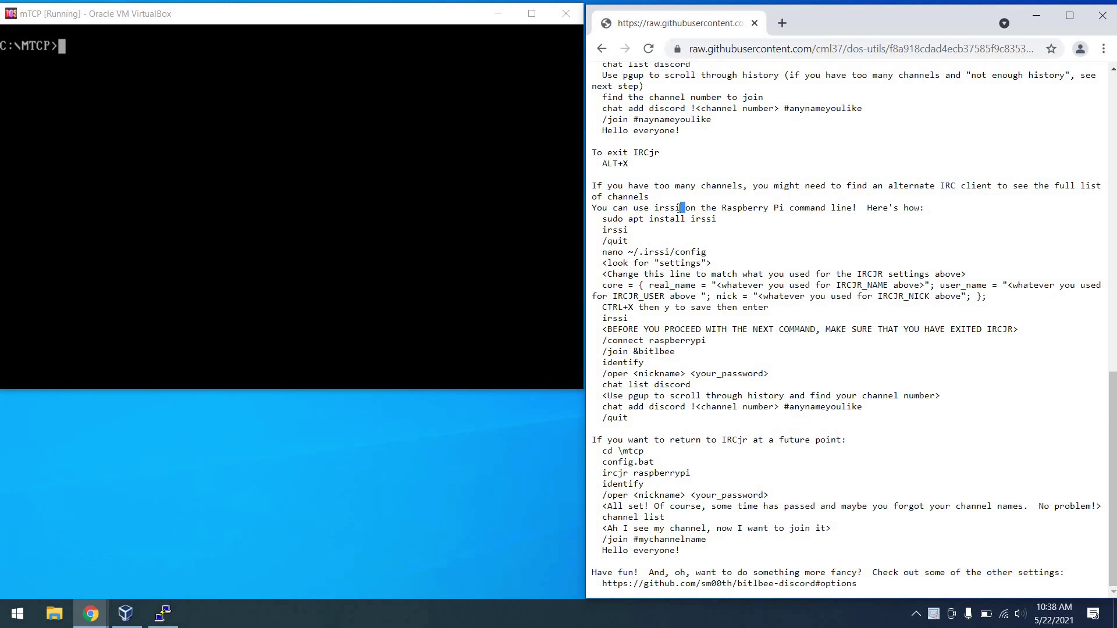
pyautogui.tripleClick(678, 208)
pyautogui.click(599, 269)
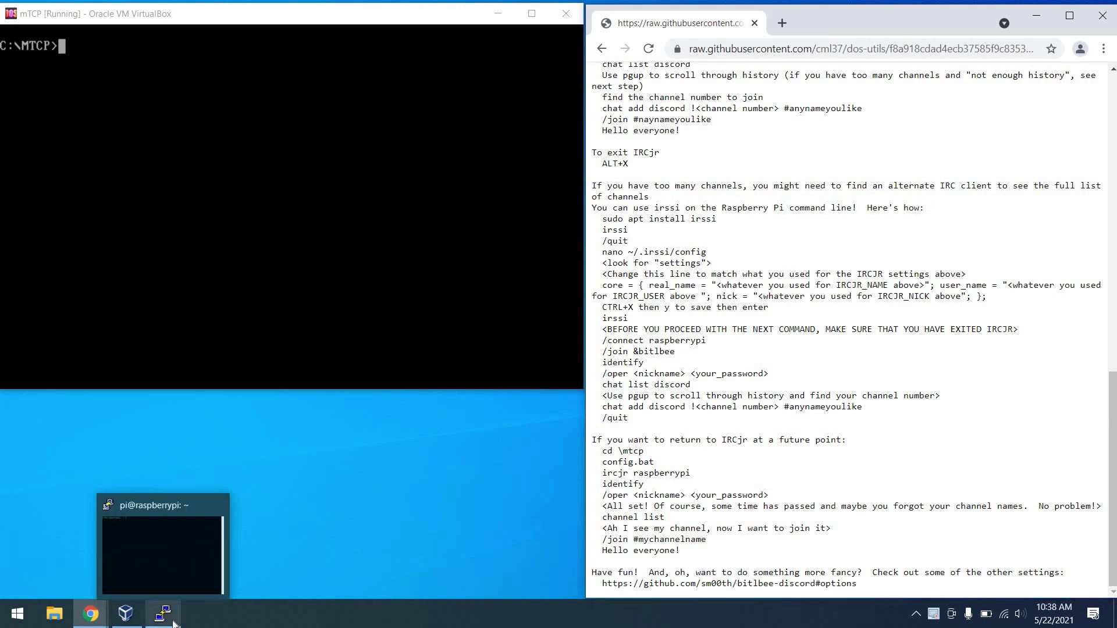
# Install irssi on the Pi with sudo apt install irssi, run it once, then /quit.
pyautogui.click(166, 553)
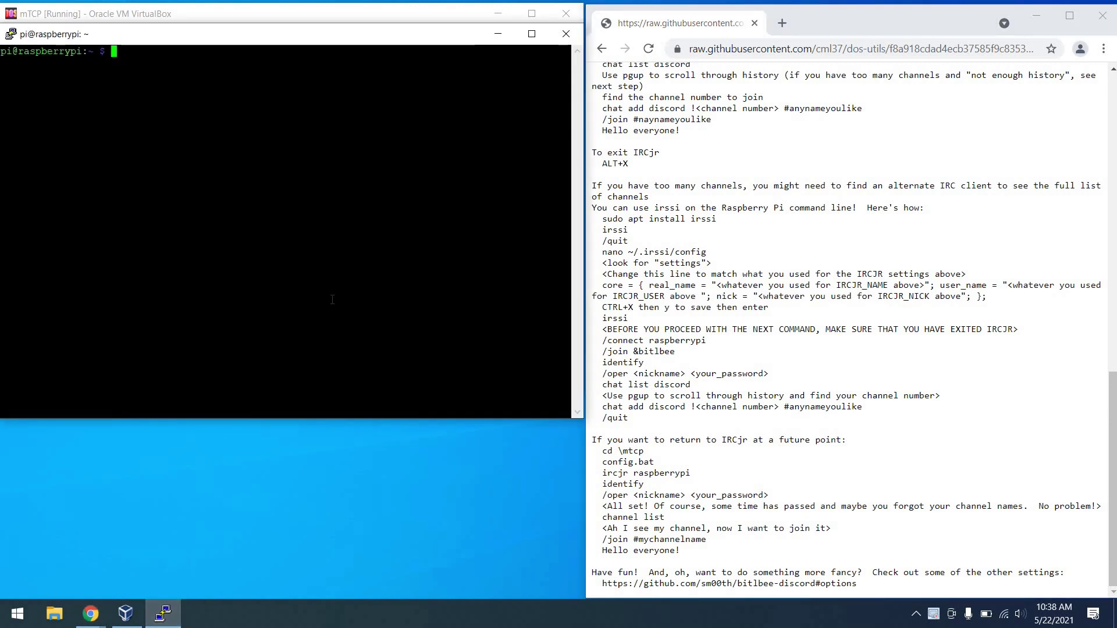
pyautogui.write('sudo apt instal')
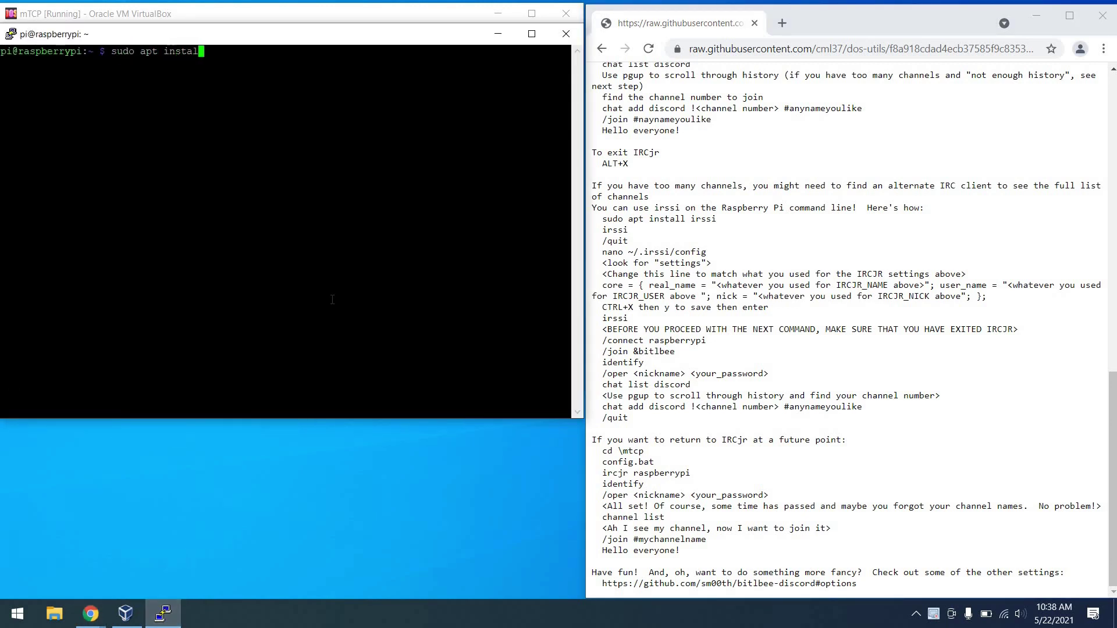
pyautogui.write('l irssi')
pyautogui.press('Return')
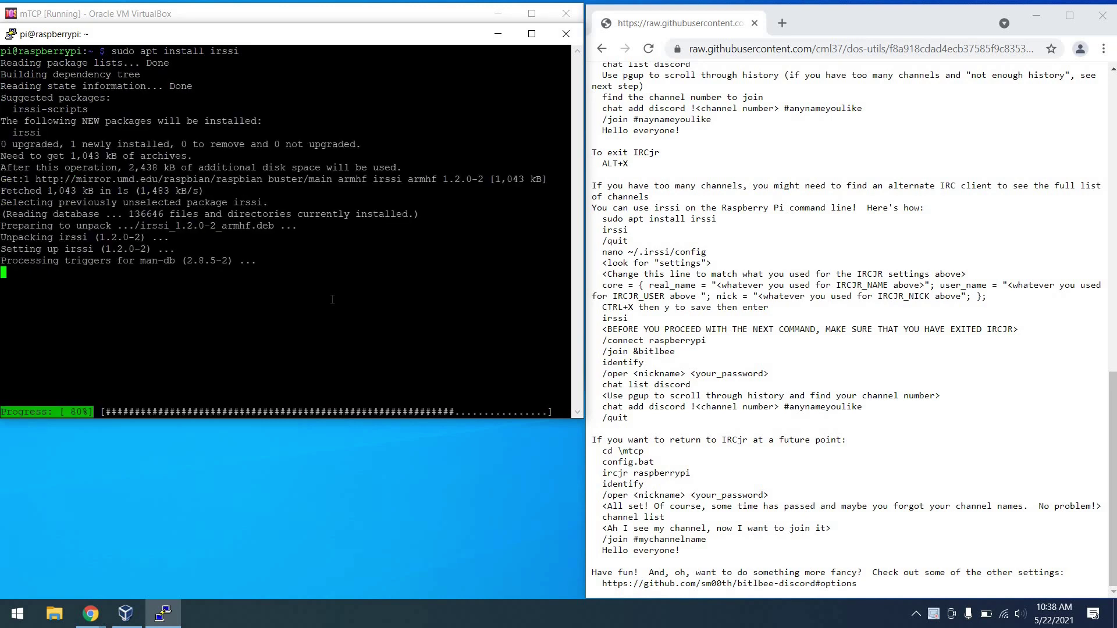
pyautogui.write('irssi')
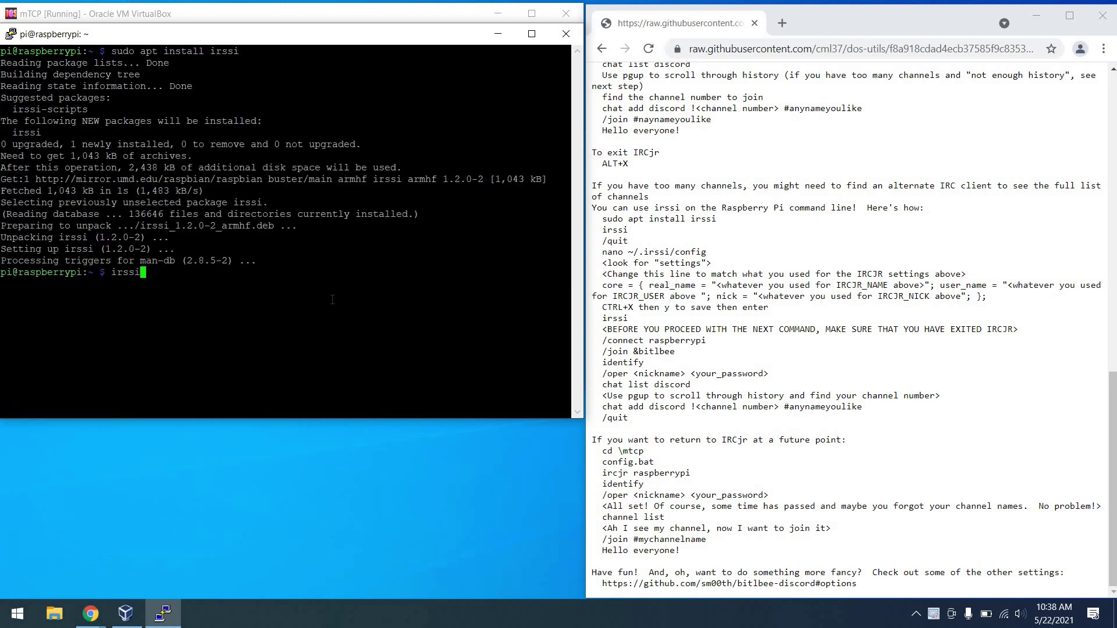
pyautogui.press('Return')
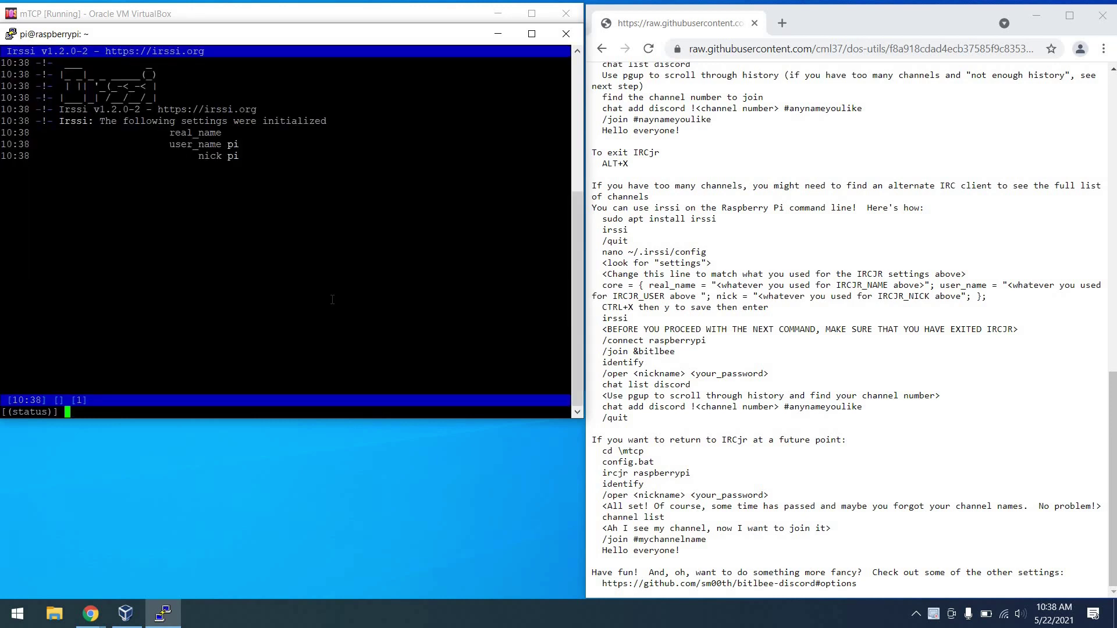
pyautogui.write('/quit')
pyautogui.press('Return')
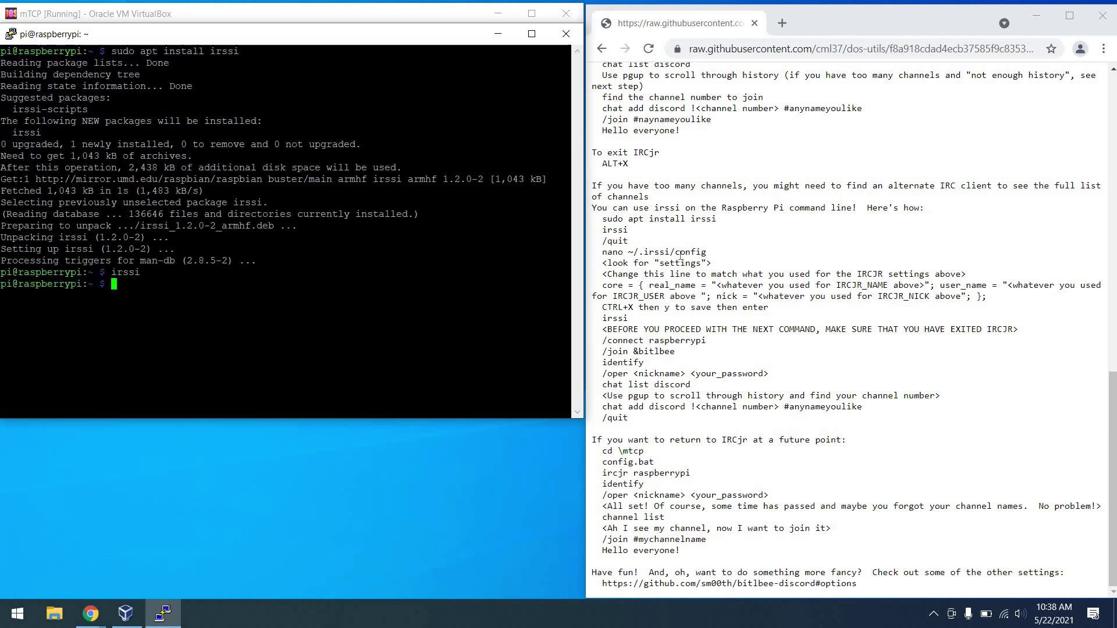
pyautogui.tripleClick(681, 257)
# Open ~/.irssi/config in nano and list tcp.cfg on DOS to compare the IRCjr settings.
pyautogui.rightClick(460, 281)
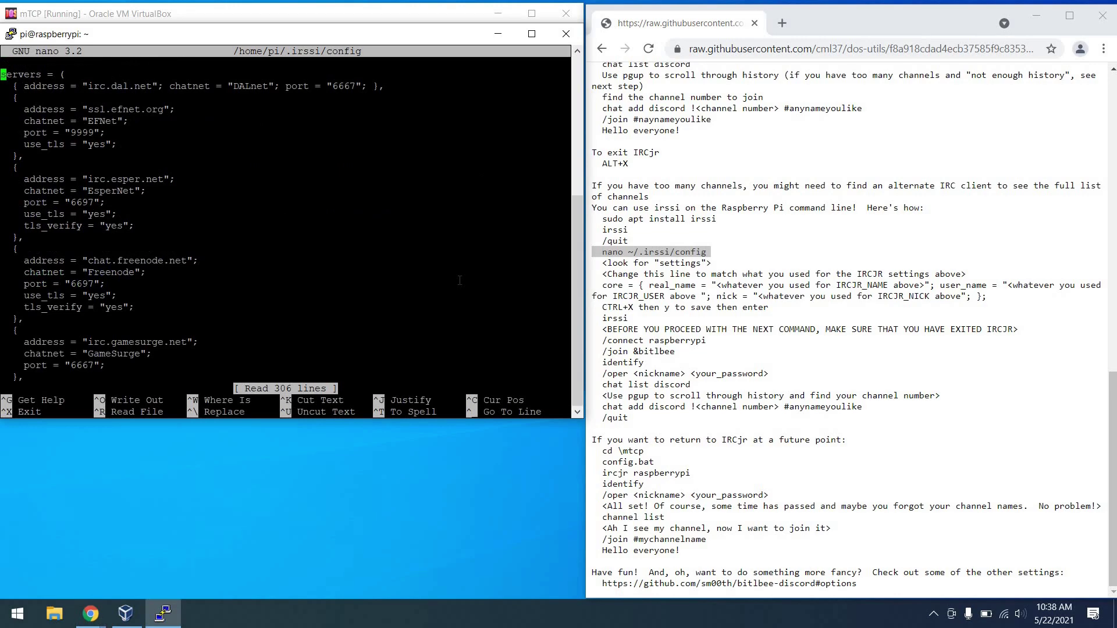
pyautogui.press('pagedown')
pyautogui.press('pagedown')
pyautogui.press('pagedown')
pyautogui.press('pagedown')
pyautogui.press('pagedown')
pyautogui.press('pagedown')
pyautogui.press('pagedown')
pyautogui.press('pagedown')
pyautogui.press('pagedown')
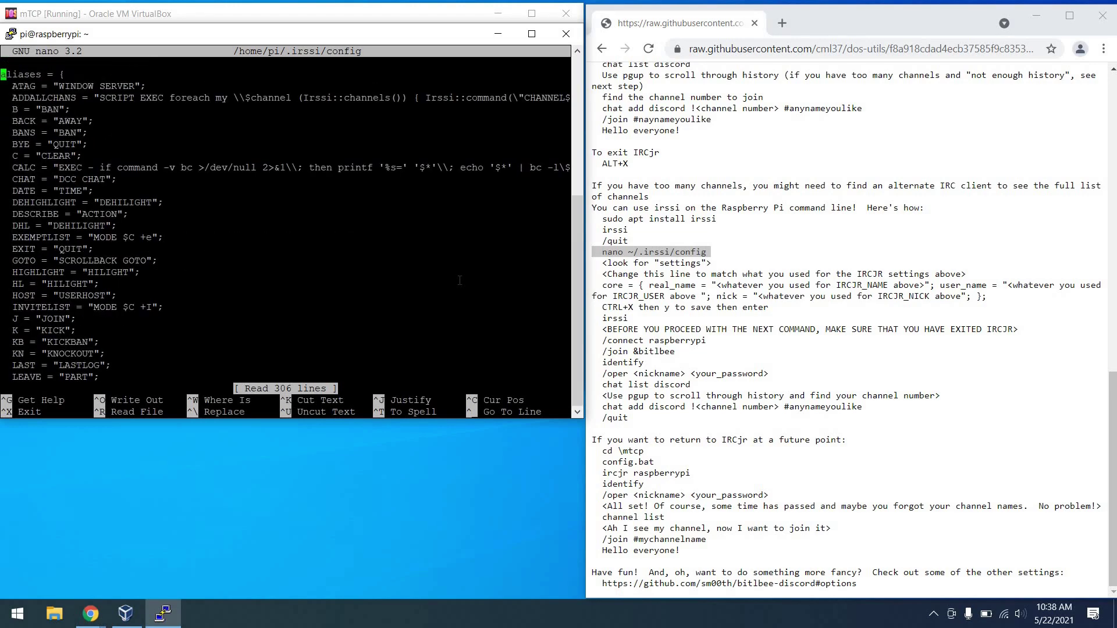
pyautogui.doubleClick(673, 263)
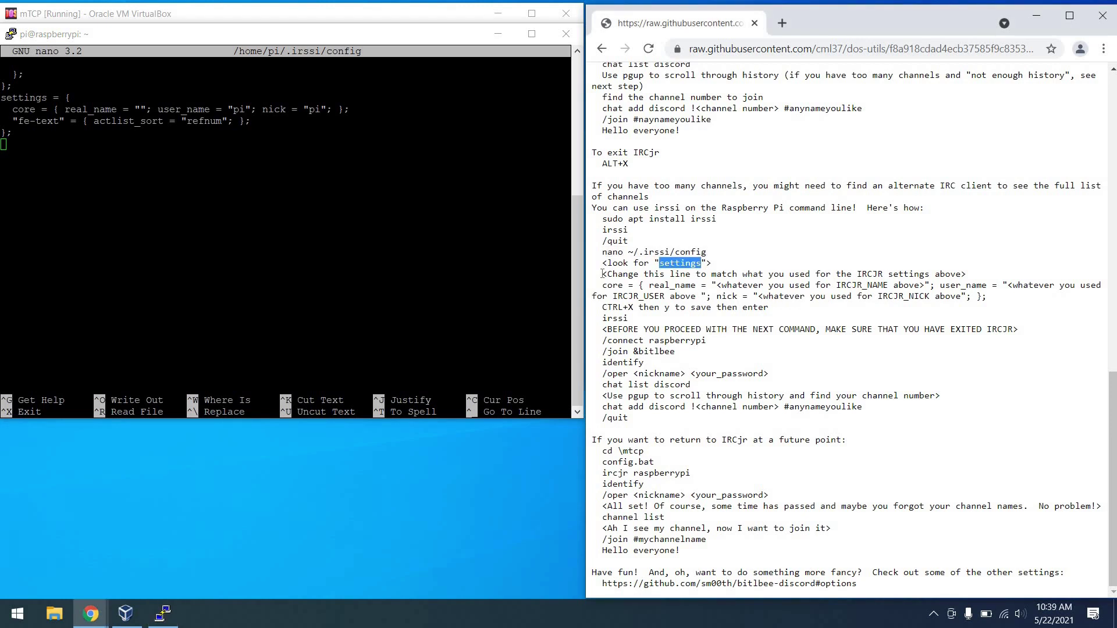
pyautogui.tripleClick(672, 273)
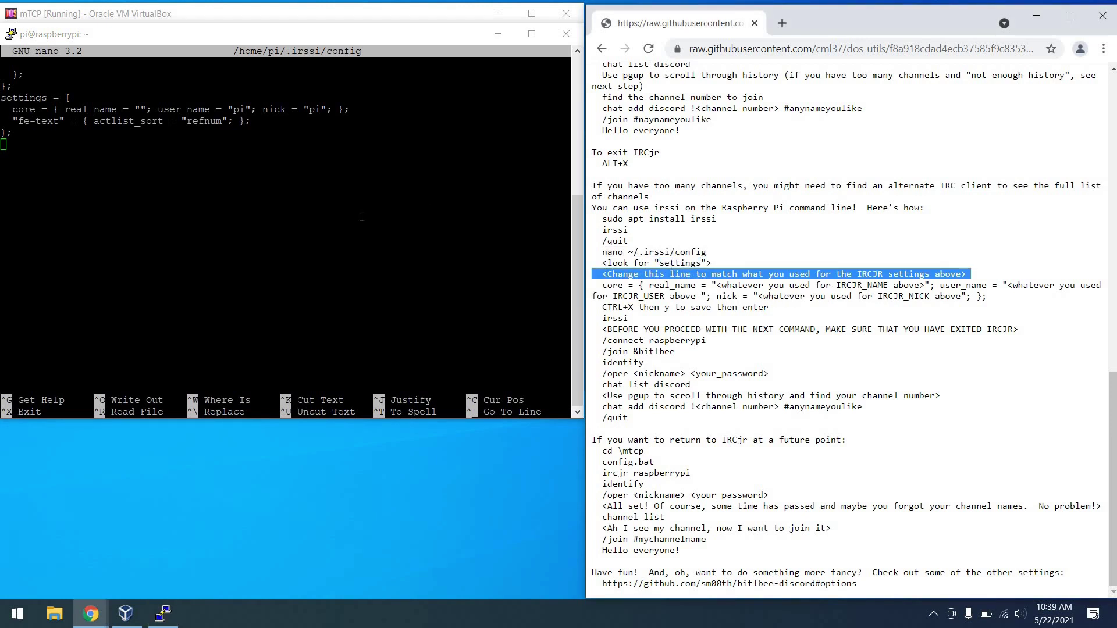
pyautogui.click(231, 173)
pyautogui.press('Up')
pyautogui.press('Up')
pyautogui.press('Up')
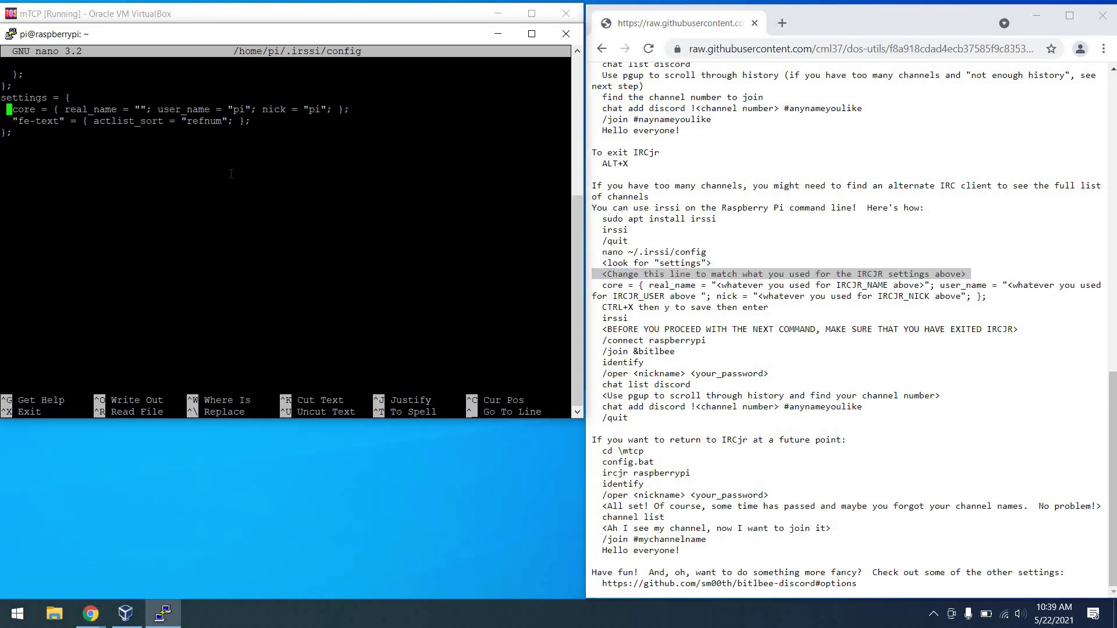
pyautogui.click(203, 16)
pyautogui.write('type tcp.cfg')
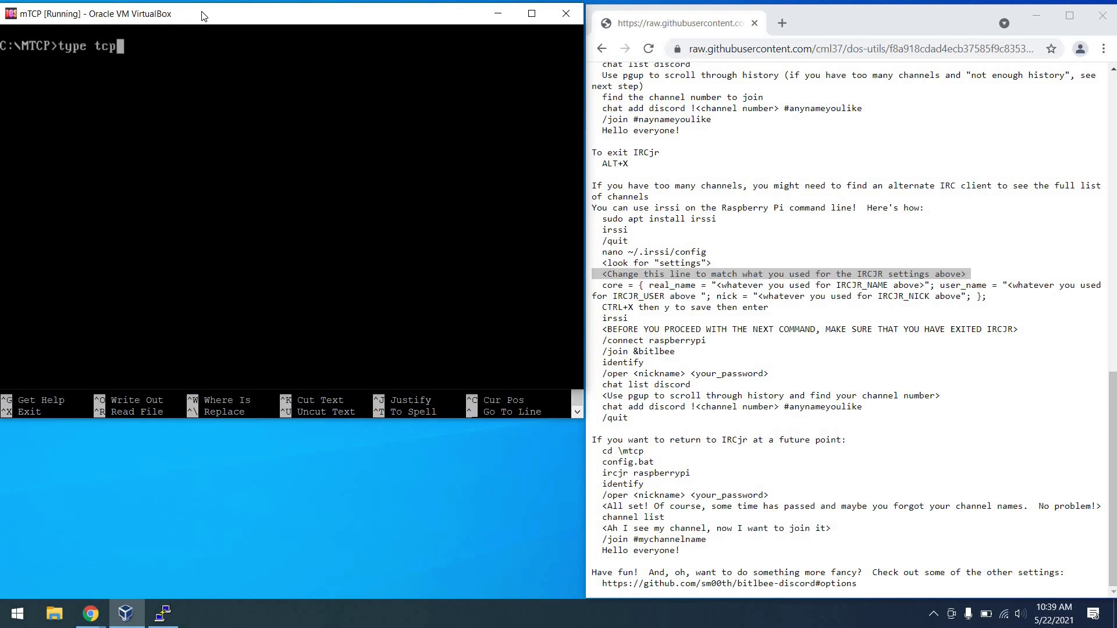
pyautogui.press('Return')
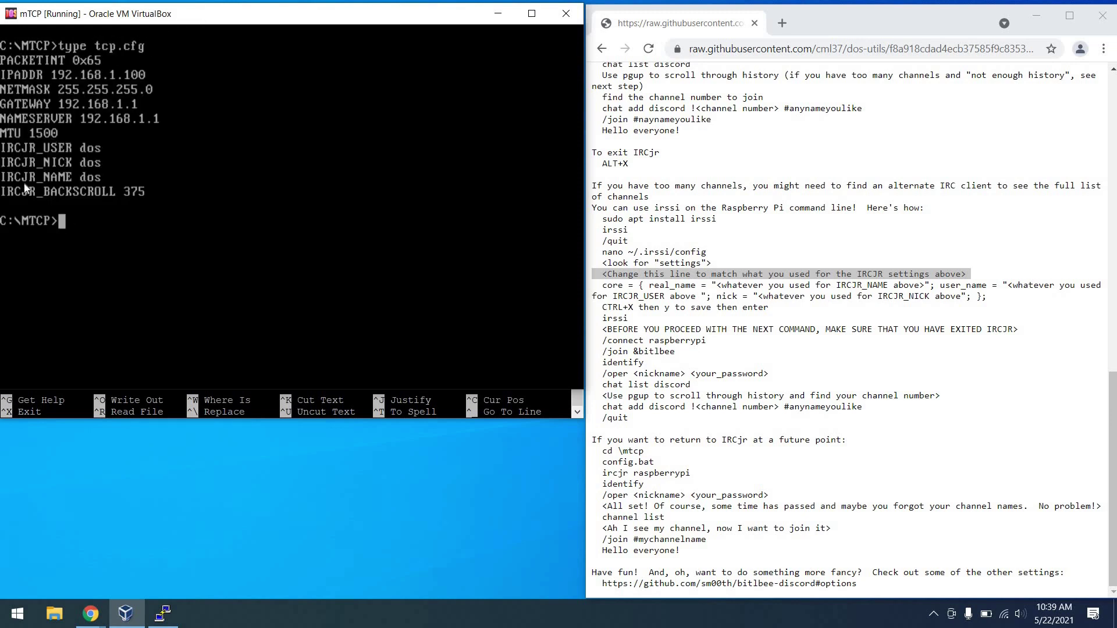
# Change real_name, user_name and nick to dos on the core line and save the config.
pyautogui.hotkey('alt', 'Tab')
pyautogui.press('Right')
pyautogui.press('Right')
pyautogui.press('Right')
pyautogui.press('Right')
pyautogui.press('Right')
pyautogui.press('Right')
pyautogui.press('Right')
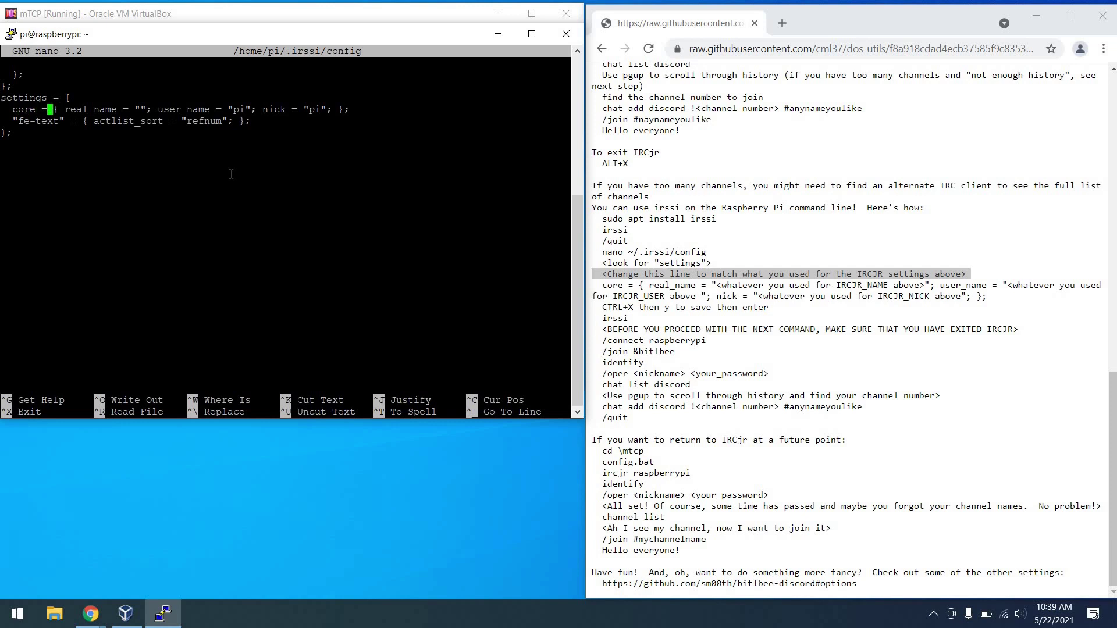
pyautogui.press('Right')
pyautogui.press('Right')
pyautogui.press('Right')
pyautogui.press('Right')
pyautogui.press('Right')
pyautogui.press('Right')
pyautogui.press('Right')
pyautogui.press('Right')
pyautogui.press('Right')
pyautogui.press('Right')
pyautogui.press('Right')
pyautogui.press('Right')
pyautogui.press('Right')
pyautogui.press('Right')
pyautogui.press('Right')
pyautogui.press('Right')
pyautogui.write('dos')
pyautogui.press('Right')
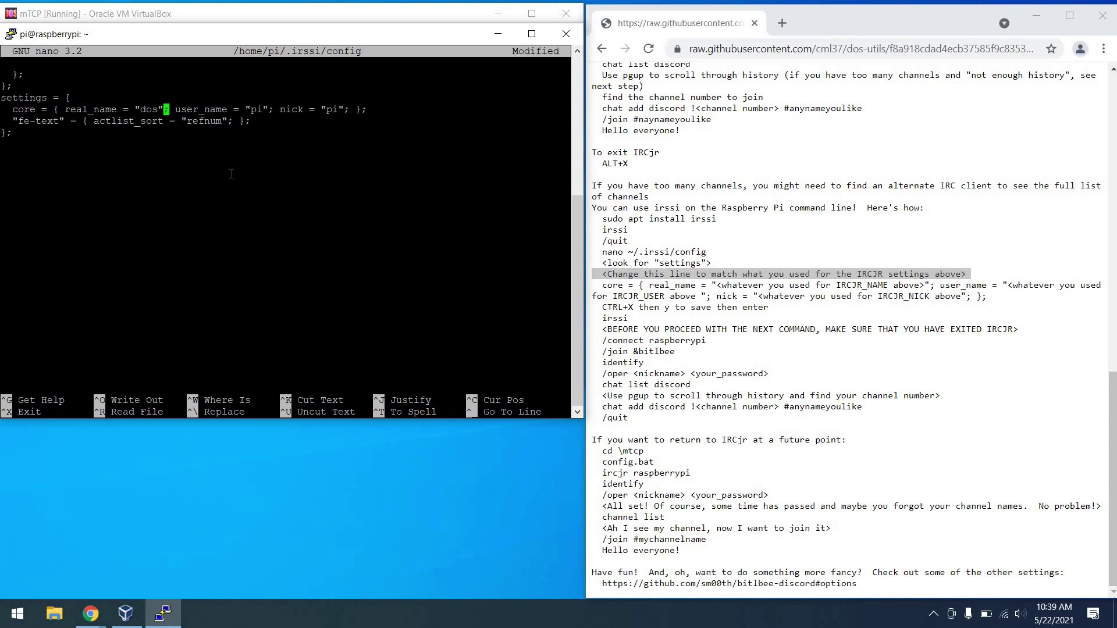
pyautogui.press('Right')
pyautogui.press('Right')
pyautogui.press('Right')
pyautogui.press('Right')
pyautogui.press('Right')
pyautogui.press('Right')
pyautogui.press('Right')
pyautogui.press('Right')
pyautogui.press('Right')
pyautogui.press('Right')
pyautogui.press('Right')
pyautogui.press('Right')
pyautogui.press('Right')
pyautogui.press('Right')
pyautogui.press('Right')
pyautogui.press('Right')
pyautogui.press('Right')
pyautogui.press('Right')
pyautogui.press('Right')
pyautogui.press('Left')
pyautogui.press('Left')
pyautogui.press('BackSpace')
pyautogui.press('BackSpace')
pyautogui.write('dos')
pyautogui.press('Right')
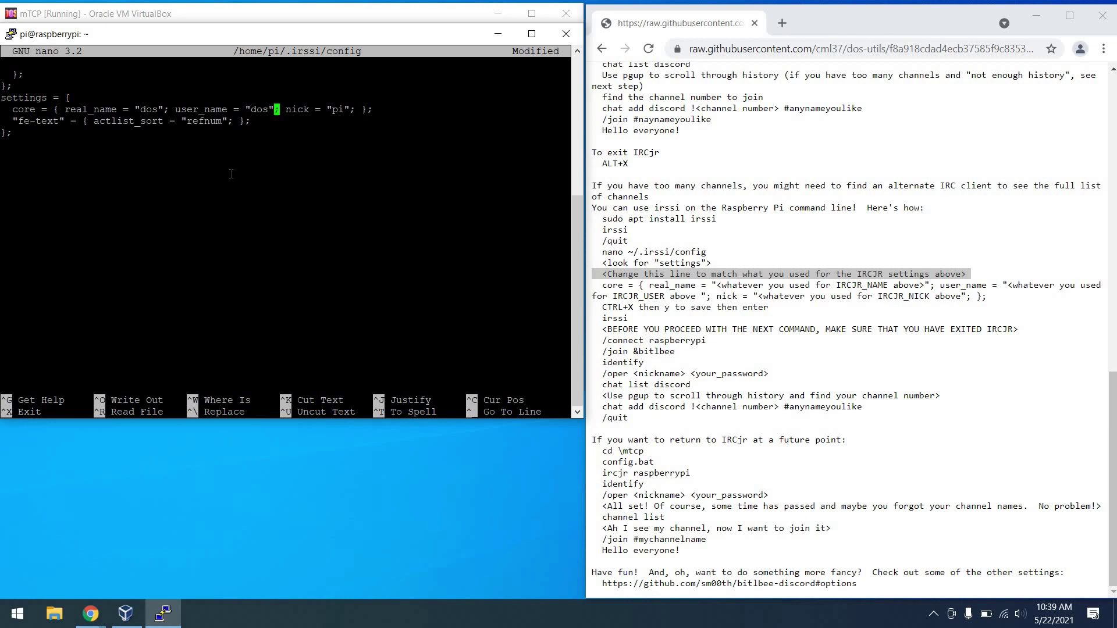
pyautogui.press('Right')
pyautogui.press('Right')
pyautogui.press('Right')
pyautogui.press('Right')
pyautogui.press('Right')
pyautogui.press('Right')
pyautogui.press('Right')
pyautogui.press('Right')
pyautogui.press('Right')
pyautogui.press('Right')
pyautogui.press('Right')
pyautogui.press('Right')
pyautogui.press('BackSpace')
pyautogui.press('BackSpace')
pyautogui.write('dos')
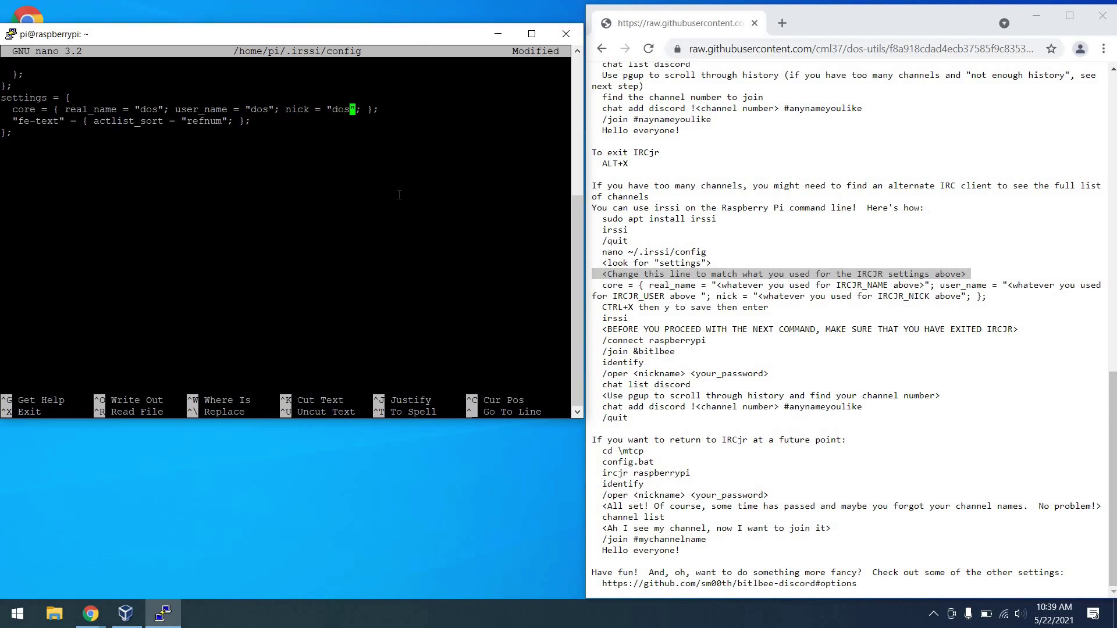
pyautogui.hotkey('ctrl', 'x')
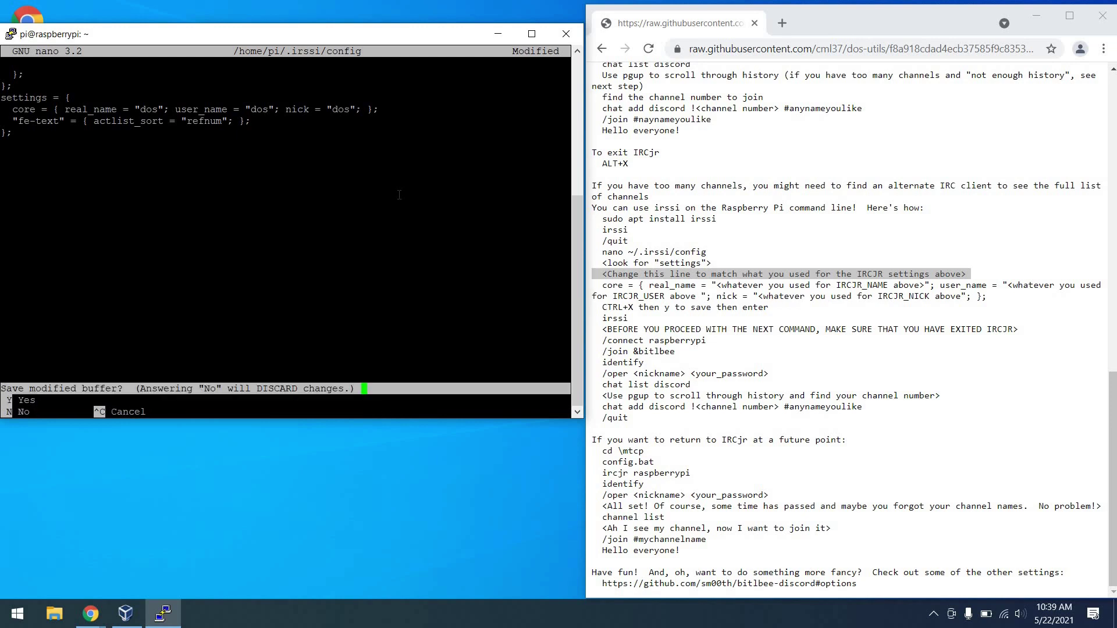
pyautogui.press('y')
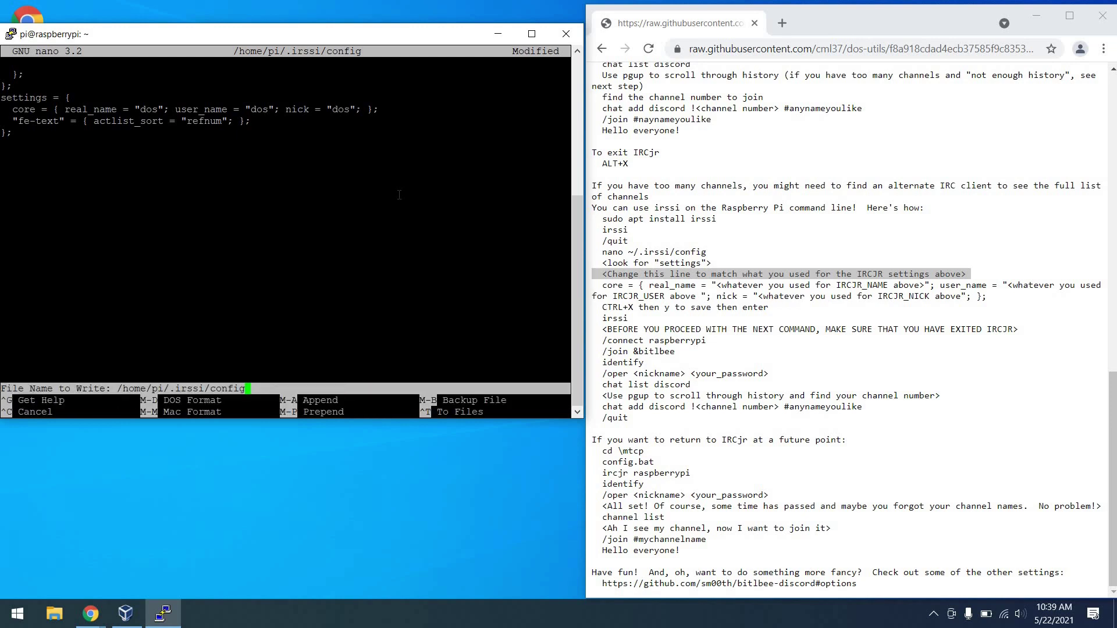
pyautogui.press('Return')
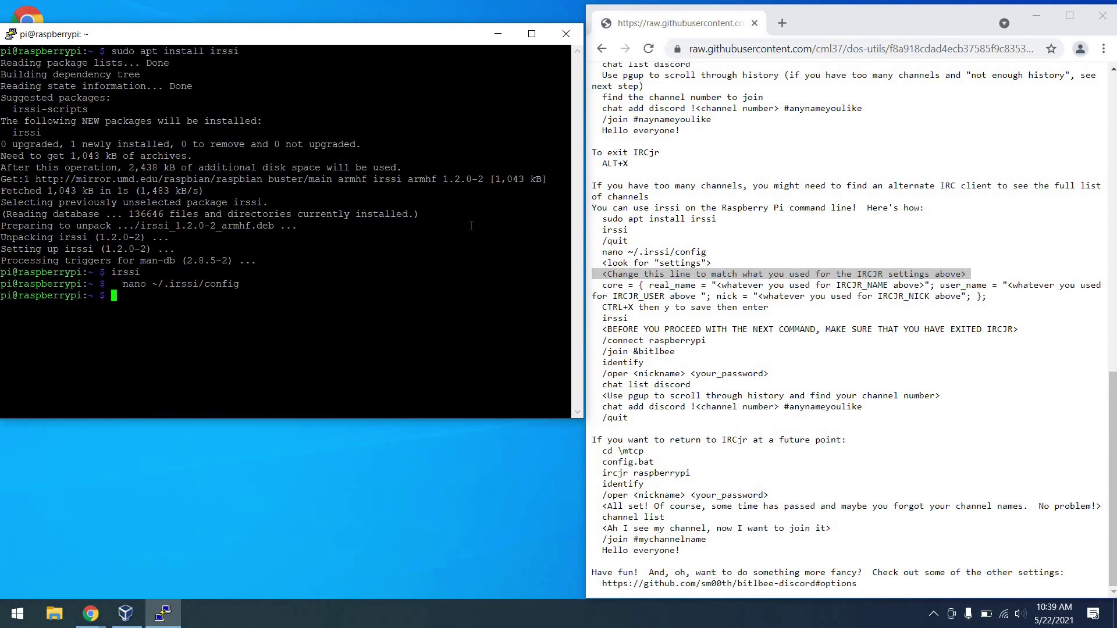
# Launch irssi in the Raspberry Pi terminal.
pyautogui.tripleClick(720, 301)
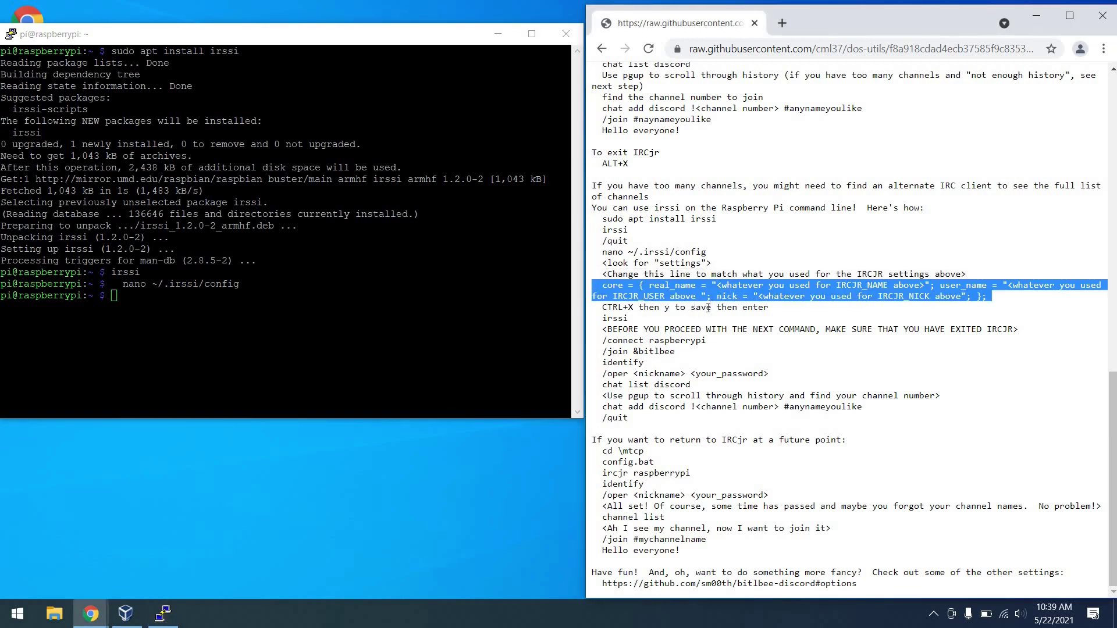
pyautogui.click(623, 326)
pyautogui.doubleClick(613, 318)
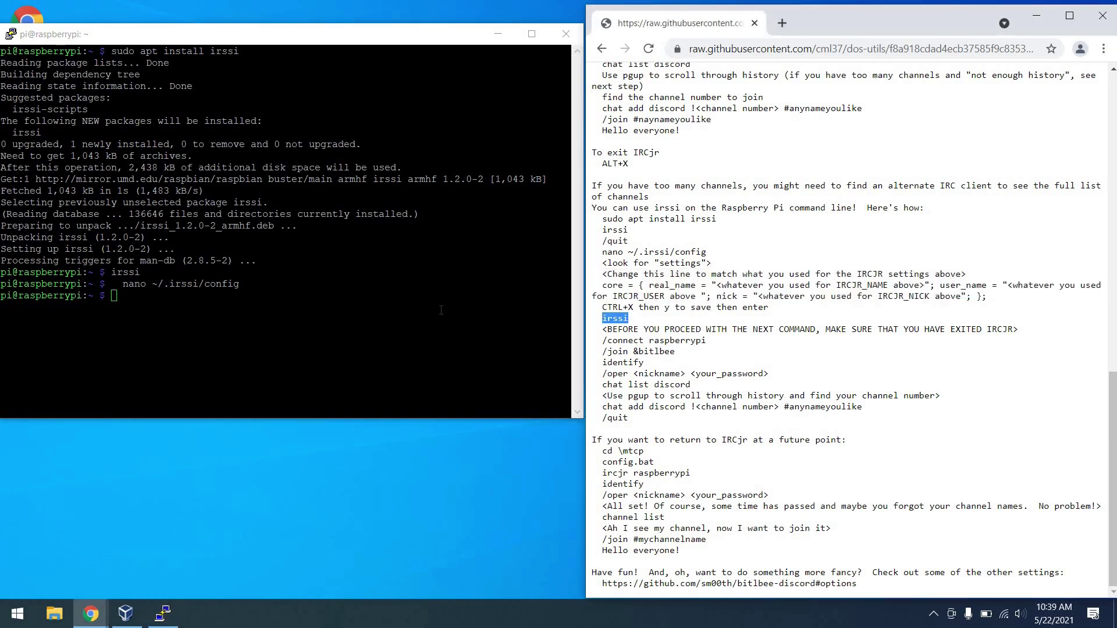
pyautogui.click(441, 310)
pyautogui.write('irssi')
pyautogui.press('Return')
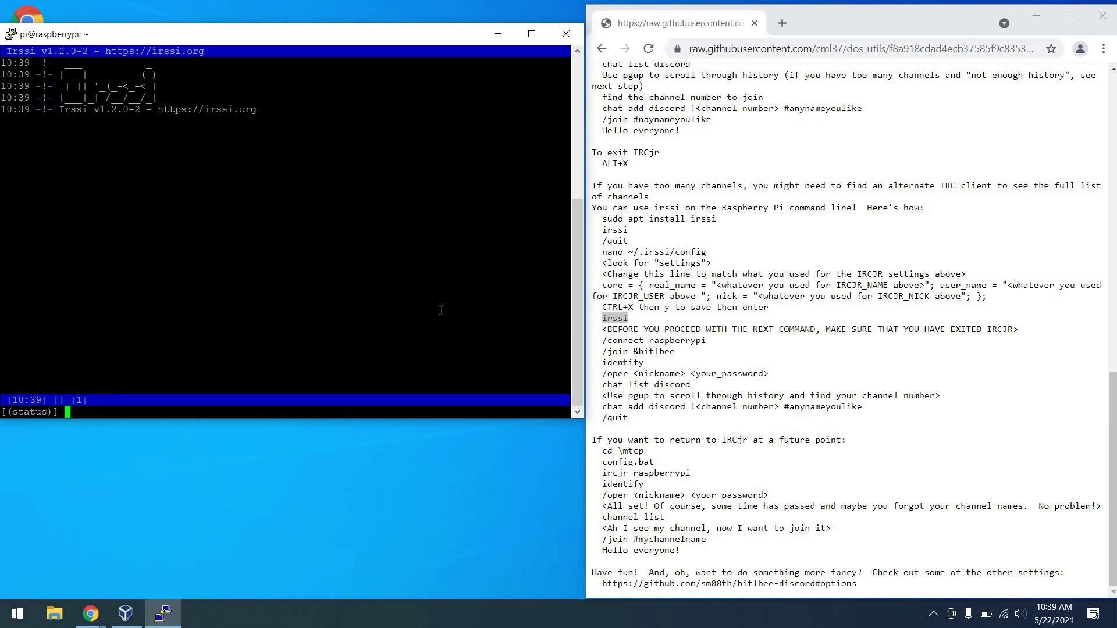
# Connect irssi to the raspberrypi BitlBee server and join &bitlbee.
pyautogui.doubleClick(687, 329)
pyautogui.tripleClick(687, 329)
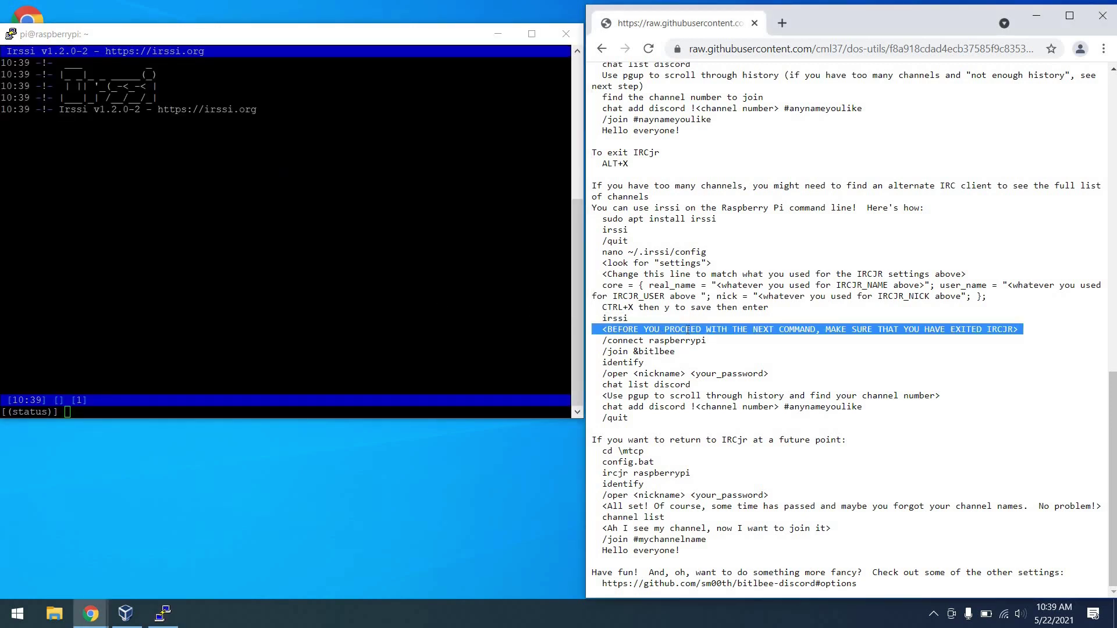
pyautogui.click(338, 373)
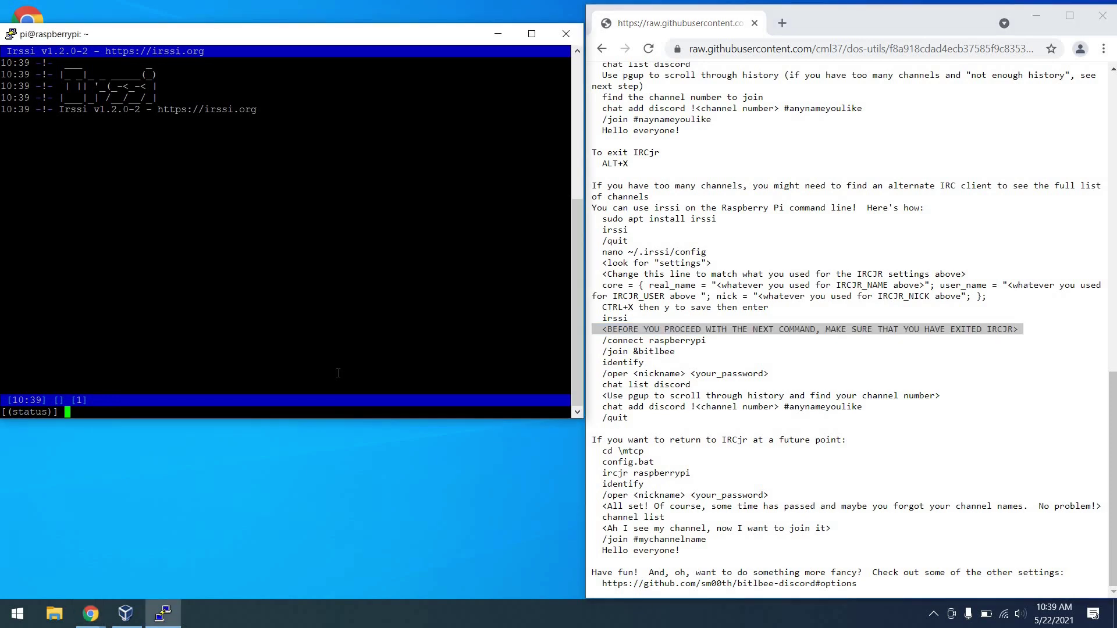
pyautogui.write('/connect raspberrypi')
pyautogui.press('Return')
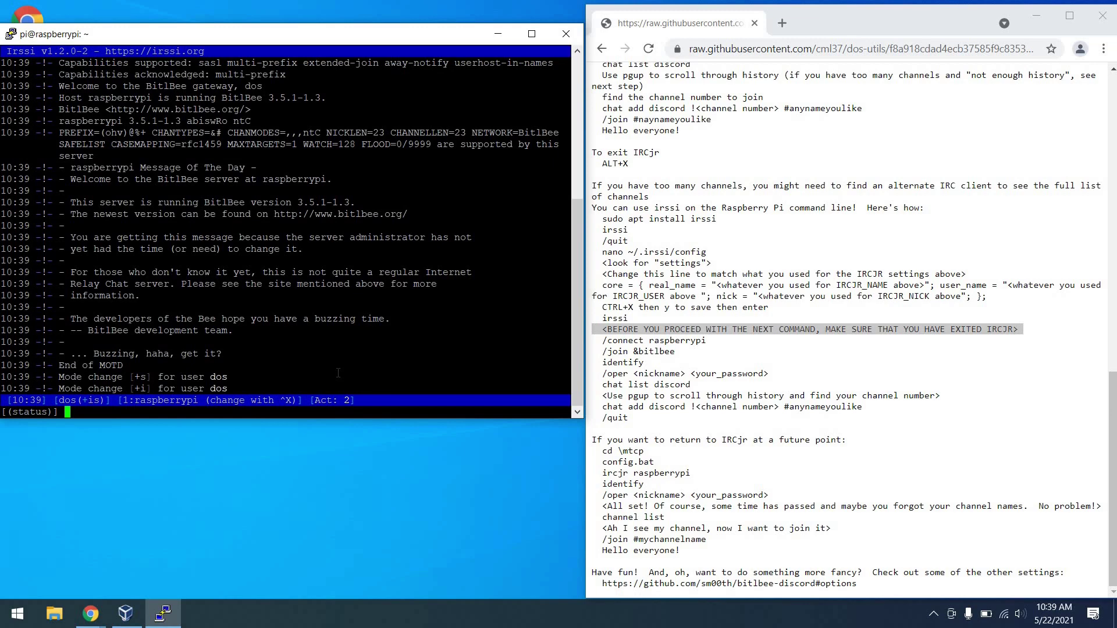
pyautogui.write('/join')
pyautogui.write('bitlbee')
pyautogui.press('Return')
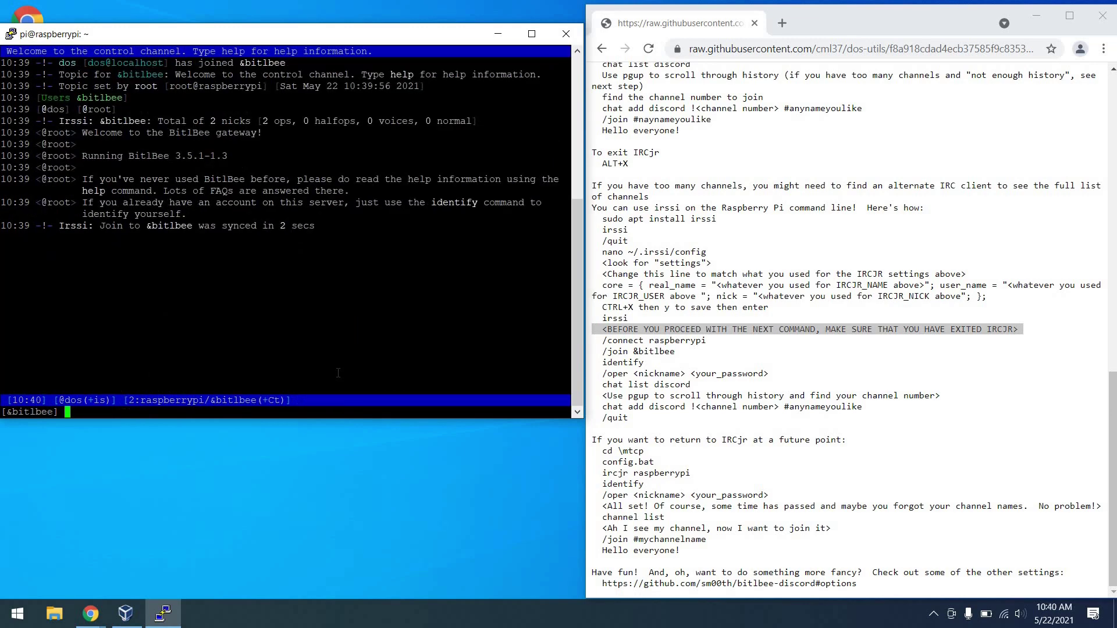
# Identify with BitlBee as dos using the account password via /oper.
pyautogui.write('identify')
pyautogui.press('Return')
pyautogui.write('/oper ')
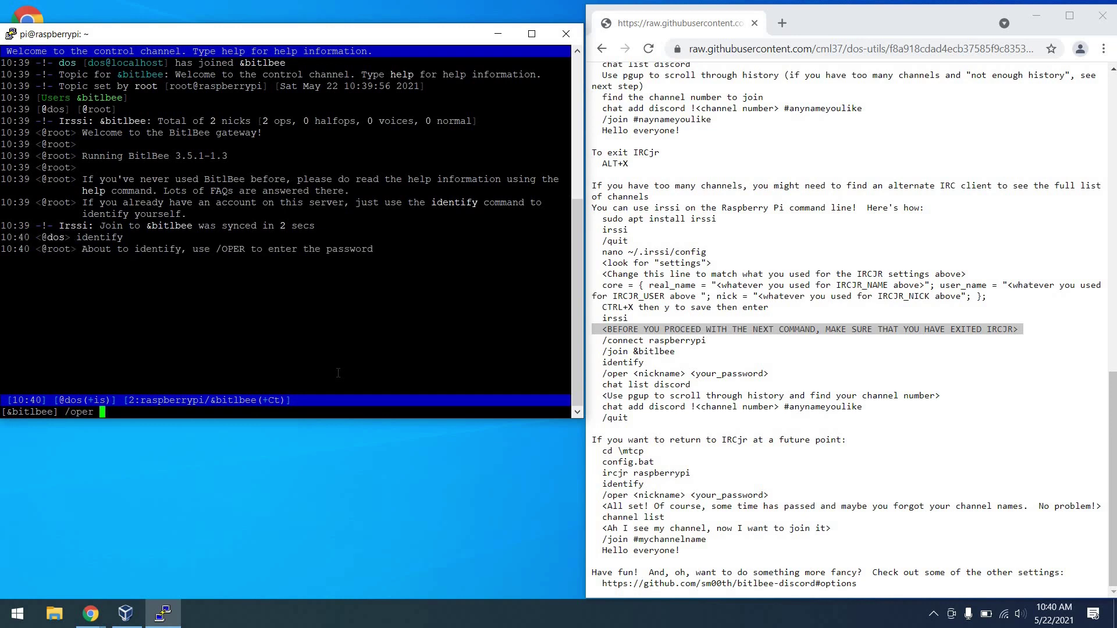
pyautogui.write('dos 12345')
pyautogui.press('Return')
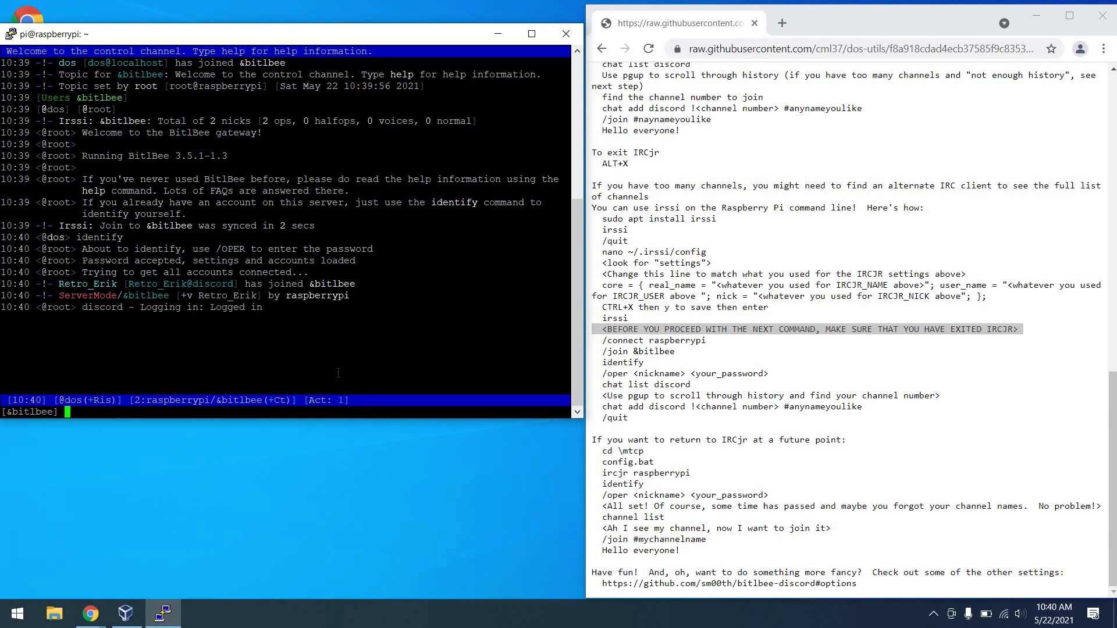
pyautogui.write('chat list discord')
# Browse the Discord chatroom list and add channel !328 as #tandy.
pyautogui.press('Return')
pyautogui.press('pageup')
pyautogui.press('pageup')
pyautogui.press('pageup')
pyautogui.press('pageup')
pyautogui.press('pageup')
pyautogui.press('pageup')
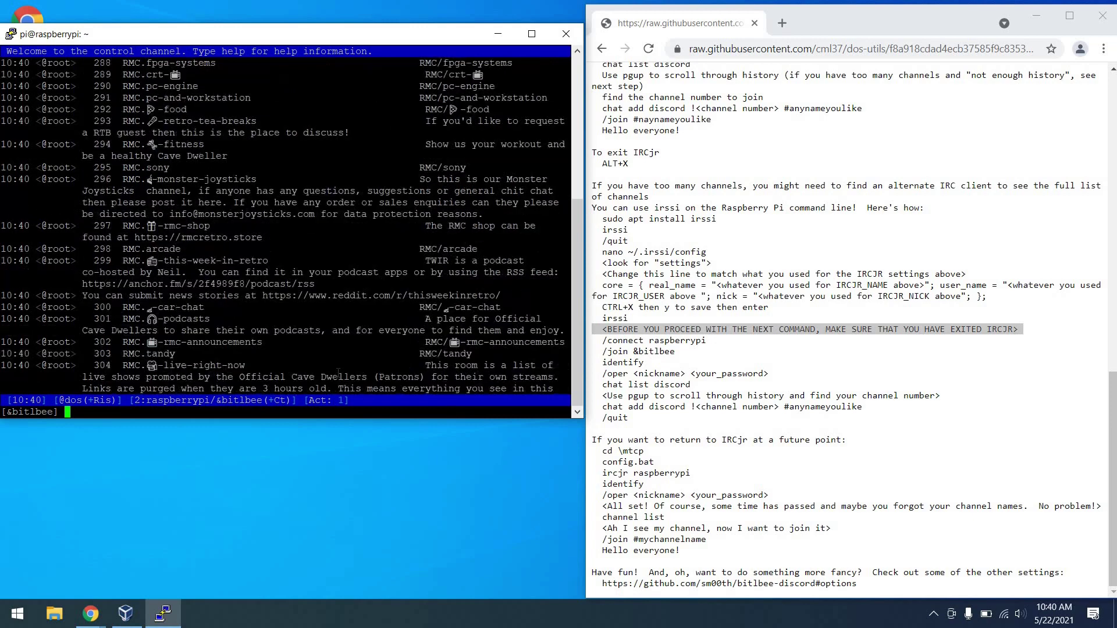
pyautogui.press('pageup')
pyautogui.press('pageup')
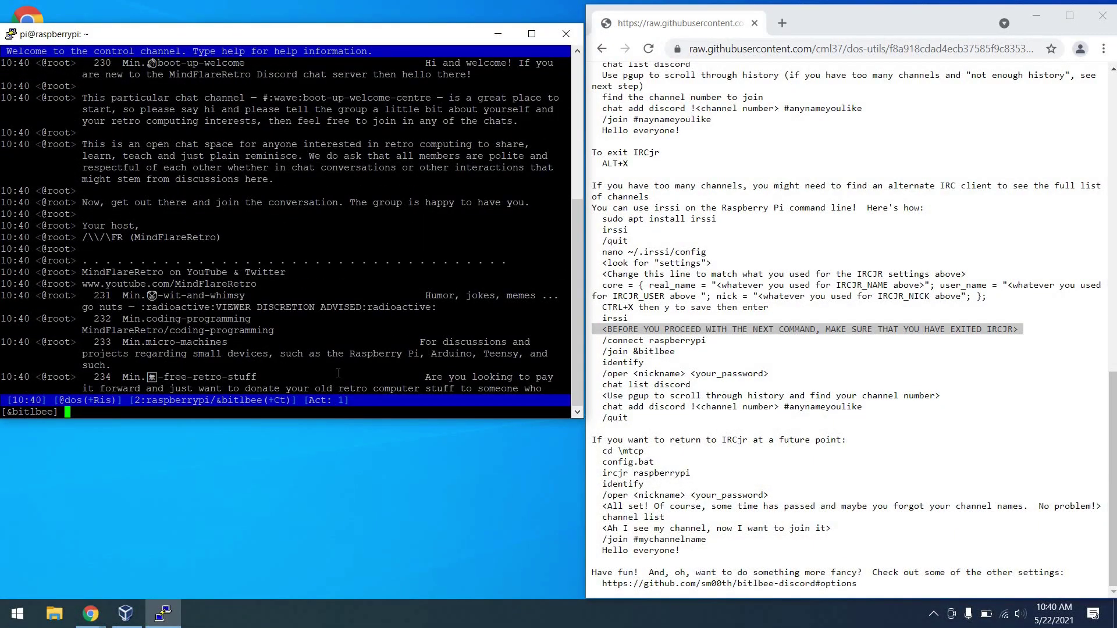
pyautogui.hotkey('ctrl', 'End')
pyautogui.write('chat add ')
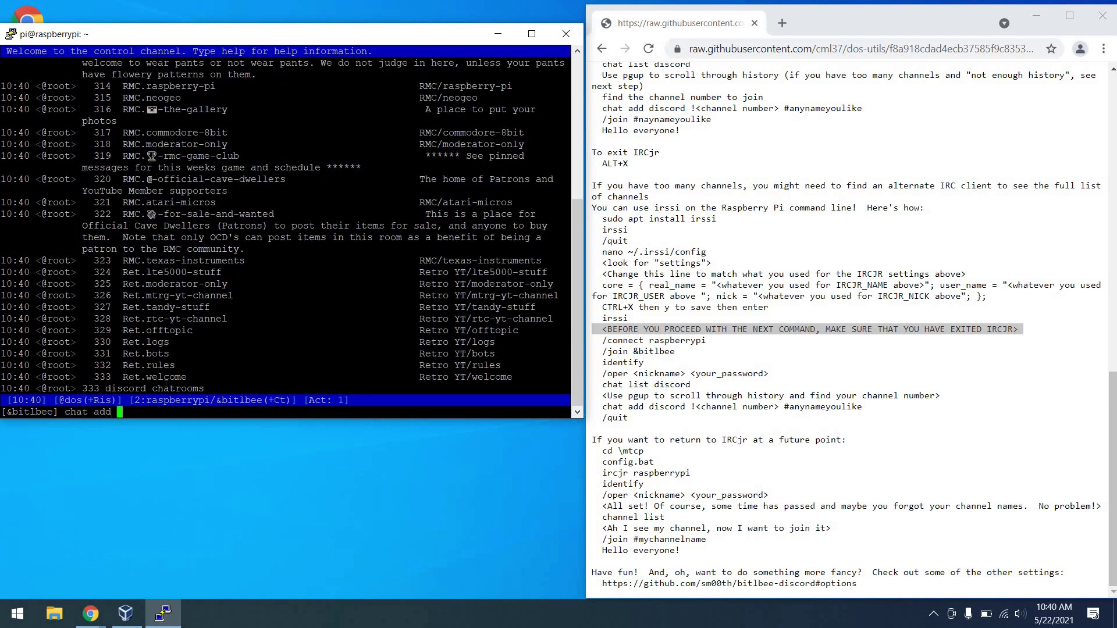
pyautogui.write('discord !328 #tandy')
pyautogui.press('Return')
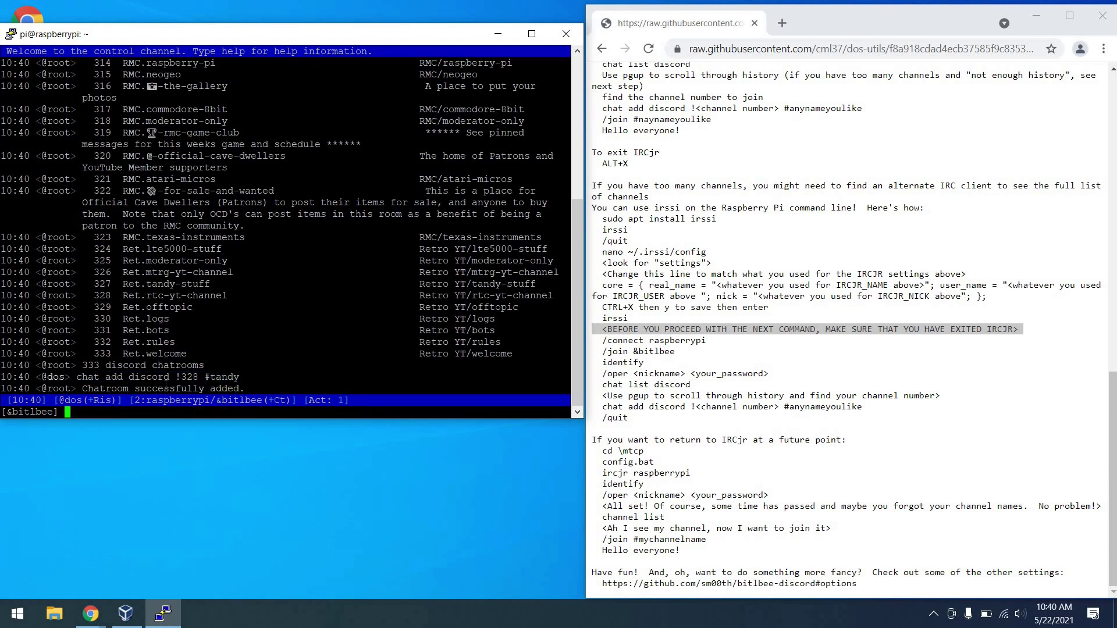
# Join #tandy in irssi, then quit irssi back to the shell.
pyautogui.write('/join #tandy')
pyautogui.press('Return')
pyautogui.write('/quit')
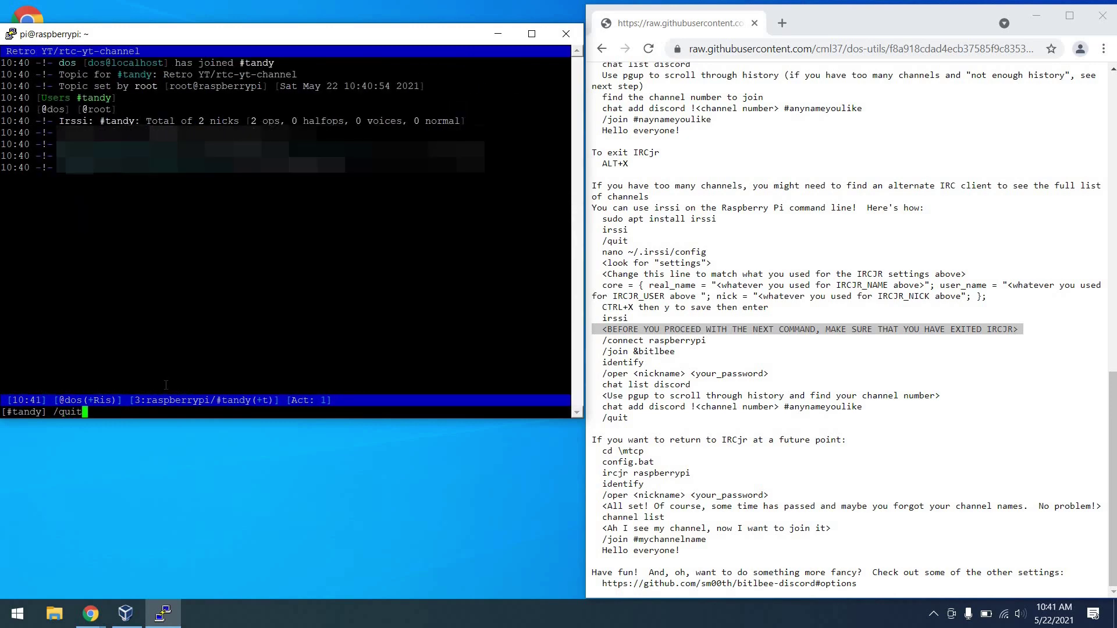
pyautogui.press('Return')
pyautogui.hotkey('alt', 'Tab')
# In the DOS VM, go to \mtcp, run config, and start IRCjr connected to raspberrypi.
pyautogui.tripleClick(719, 440)
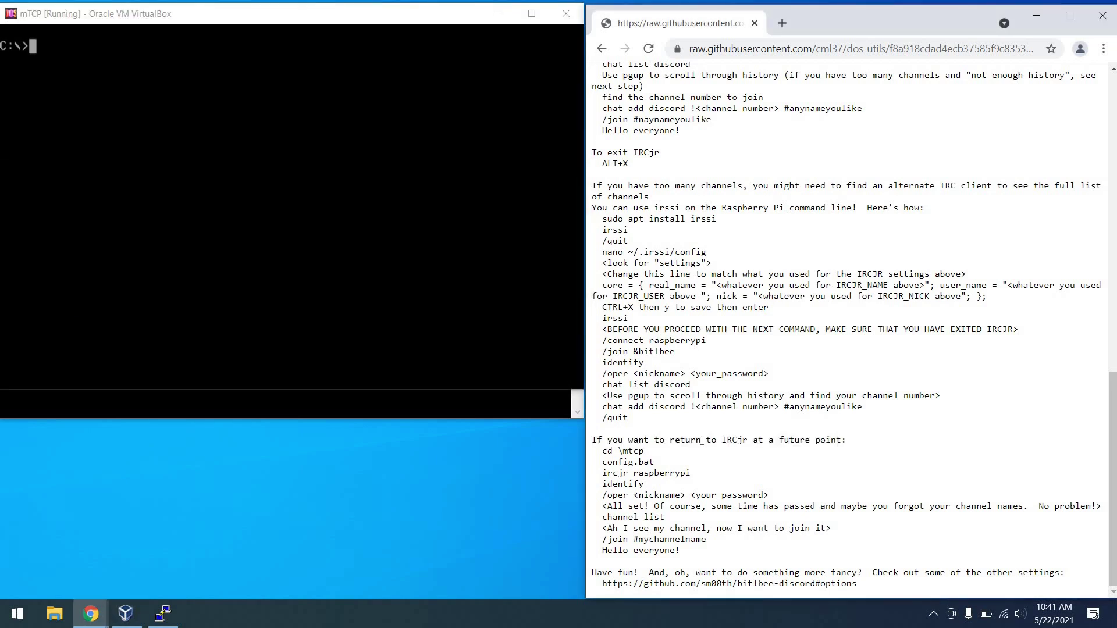
pyautogui.hotkey('alt', 'Tab')
pyautogui.write('cd \\mtcp')
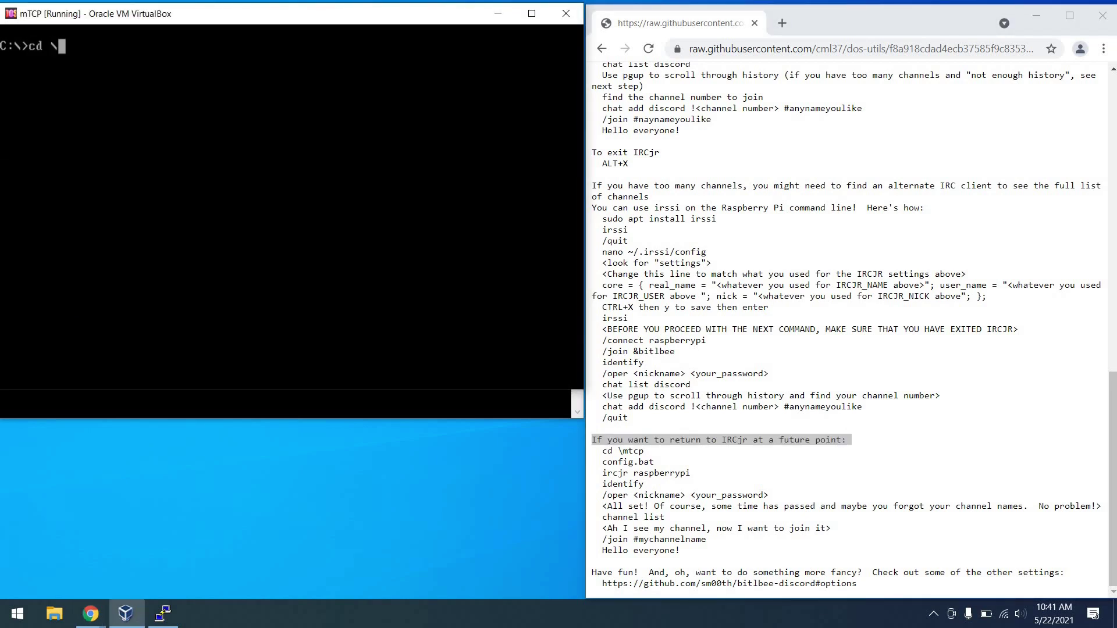
pyautogui.press('Return')
pyautogui.write('config')
pyautogui.press('Return')
pyautogui.write('ir')
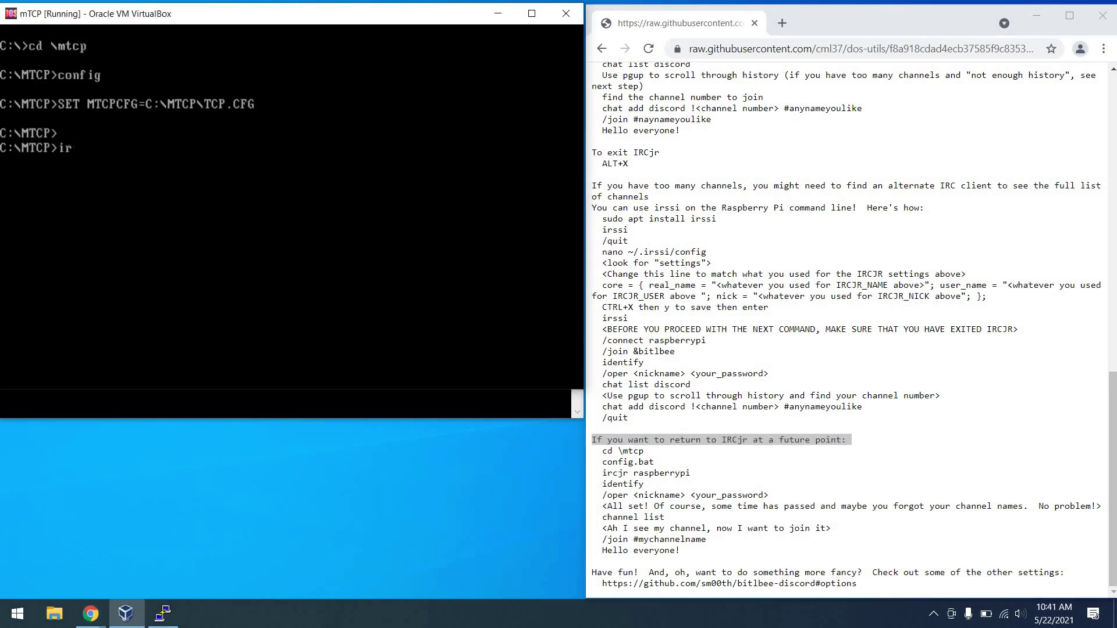
pyautogui.write('cjr raspberrypi')
pyautogui.press('Return')
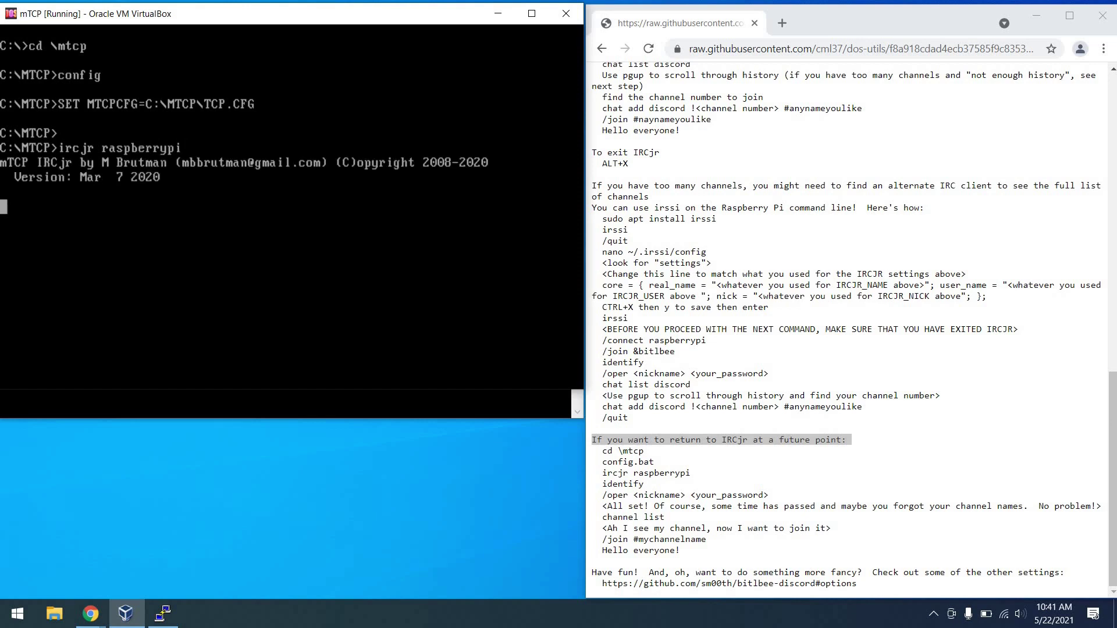
# Identify with BitlBee and log in via /oper as dos with the account password.
pyautogui.write('identify')
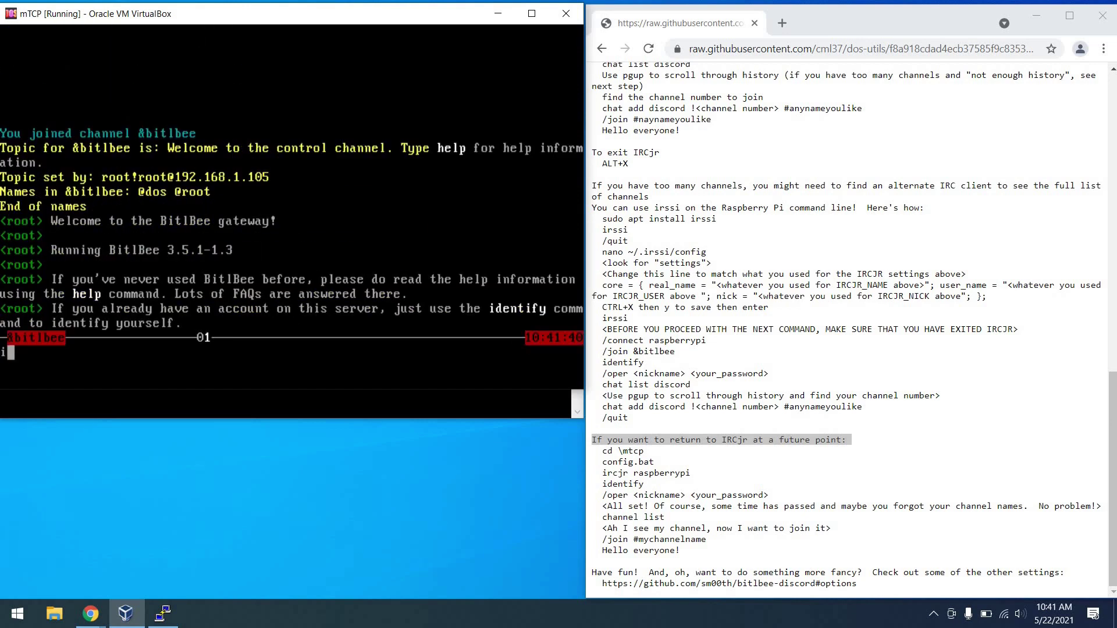
pyautogui.press('Return')
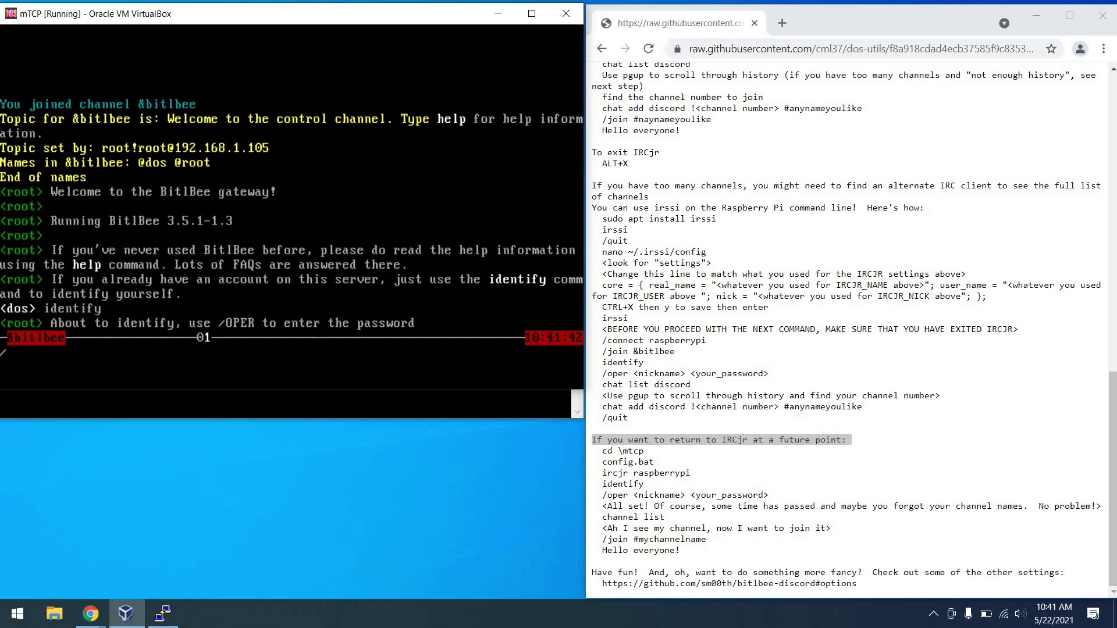
pyautogui.write('/oper dos 12345')
pyautogui.press('Return')
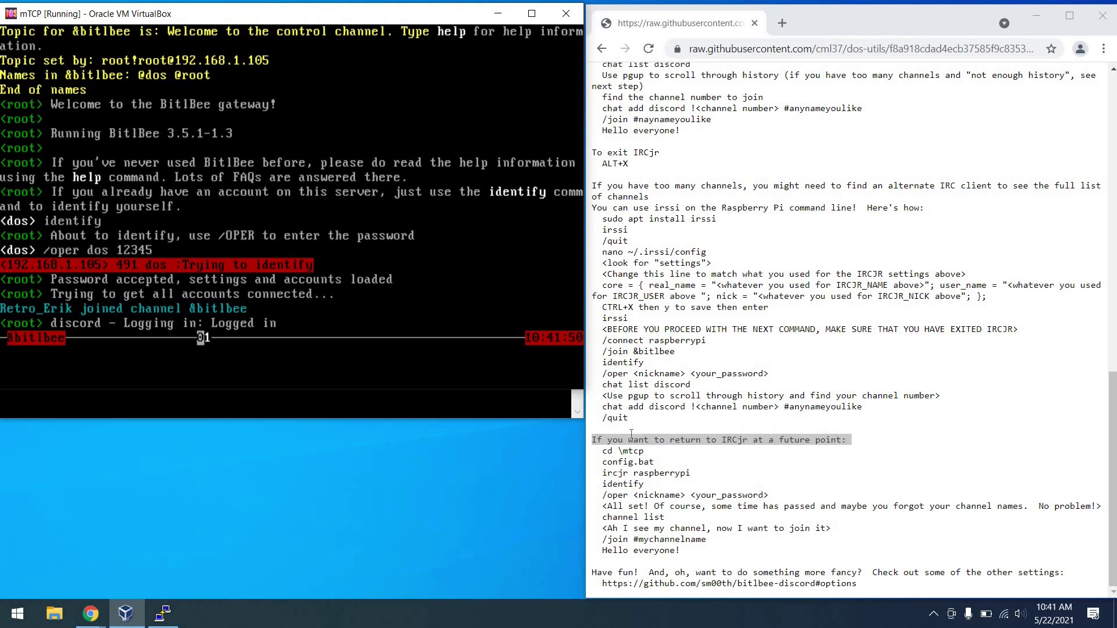
pyautogui.click(624, 334)
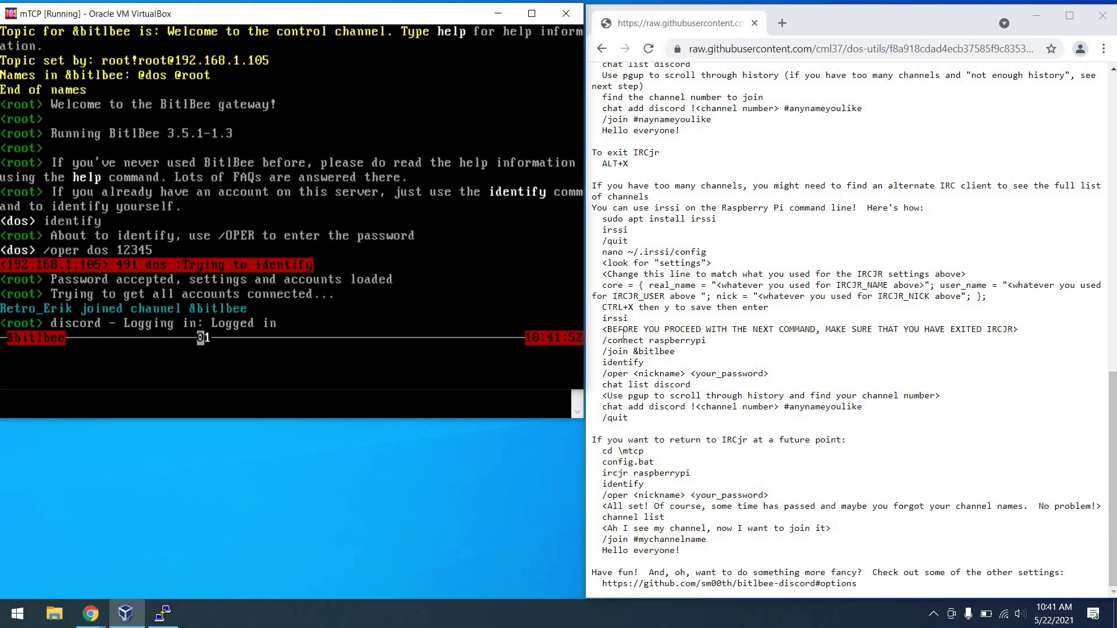
pyautogui.moveTo(593, 517); pyautogui.dragTo(669, 517)
# List the saved BitlBee channels in IRCjr, then join #tandy.
pyautogui.click(367, 258)
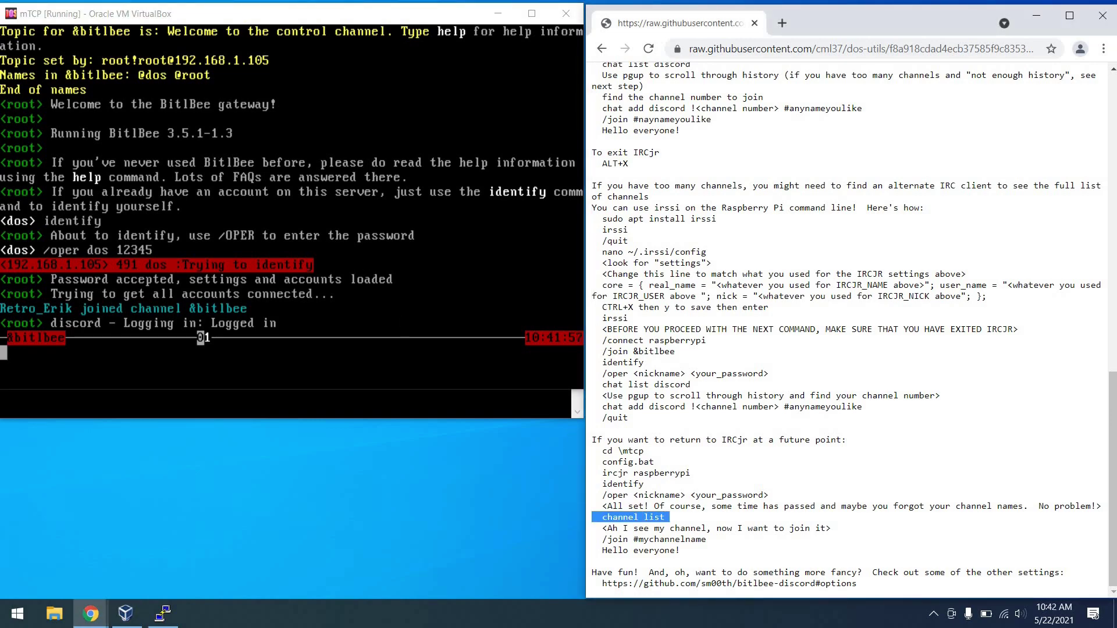
pyautogui.write('channel list')
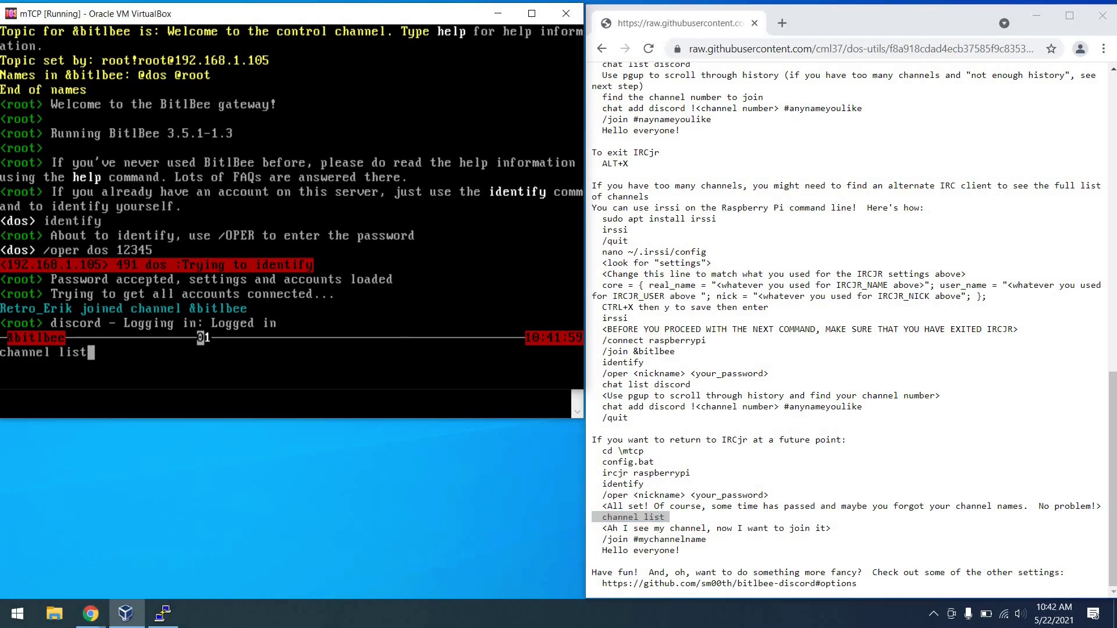
pyautogui.press('Return')
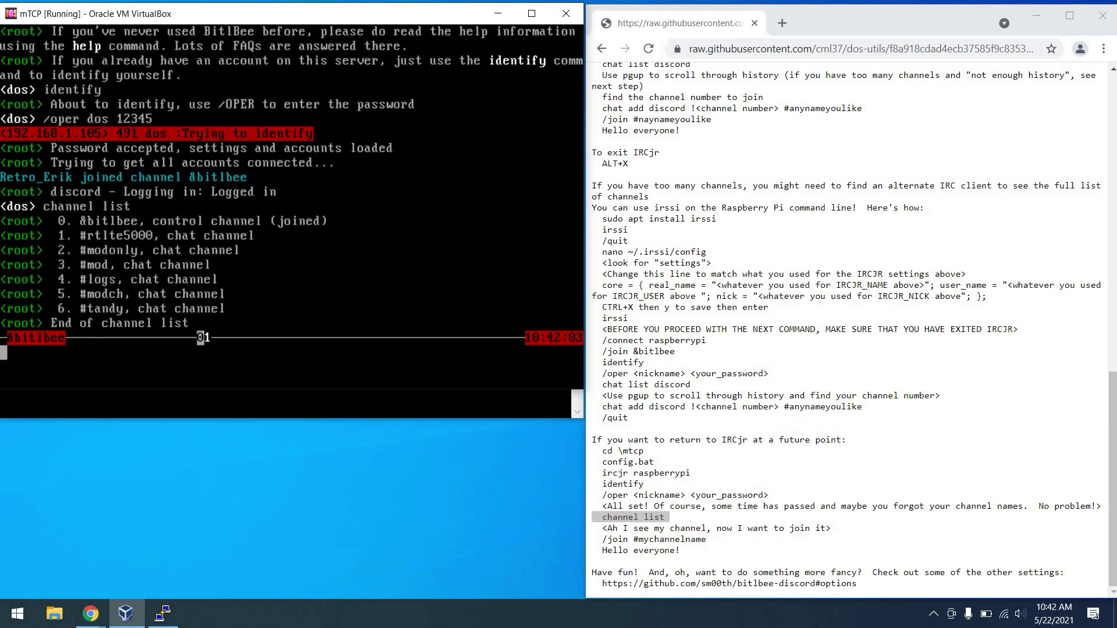
pyautogui.write('/join #tandy')
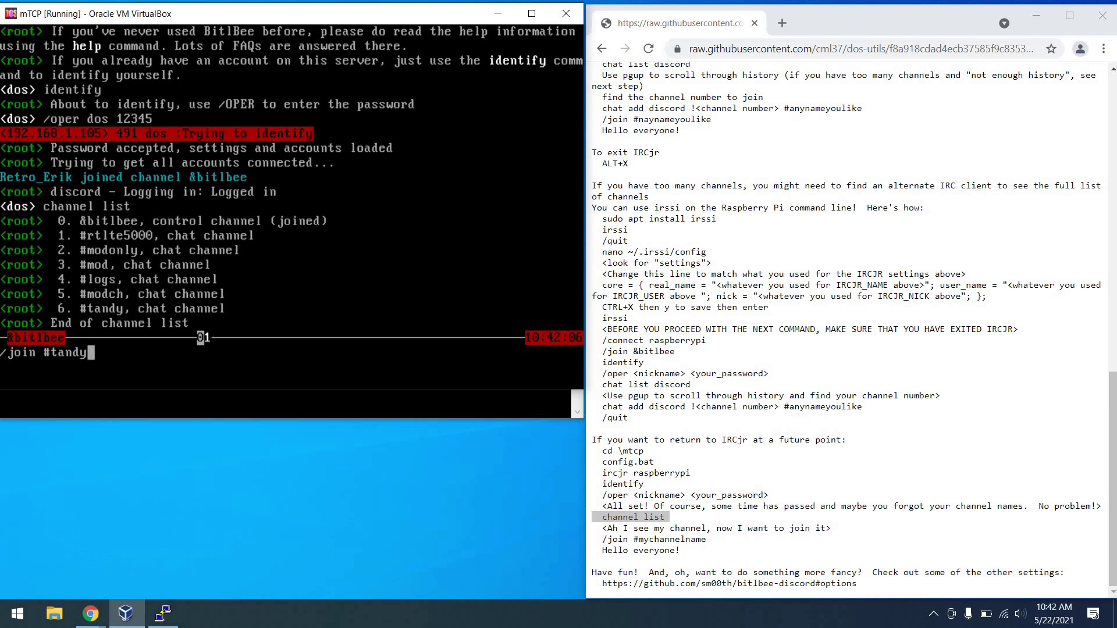
pyautogui.press('Return')
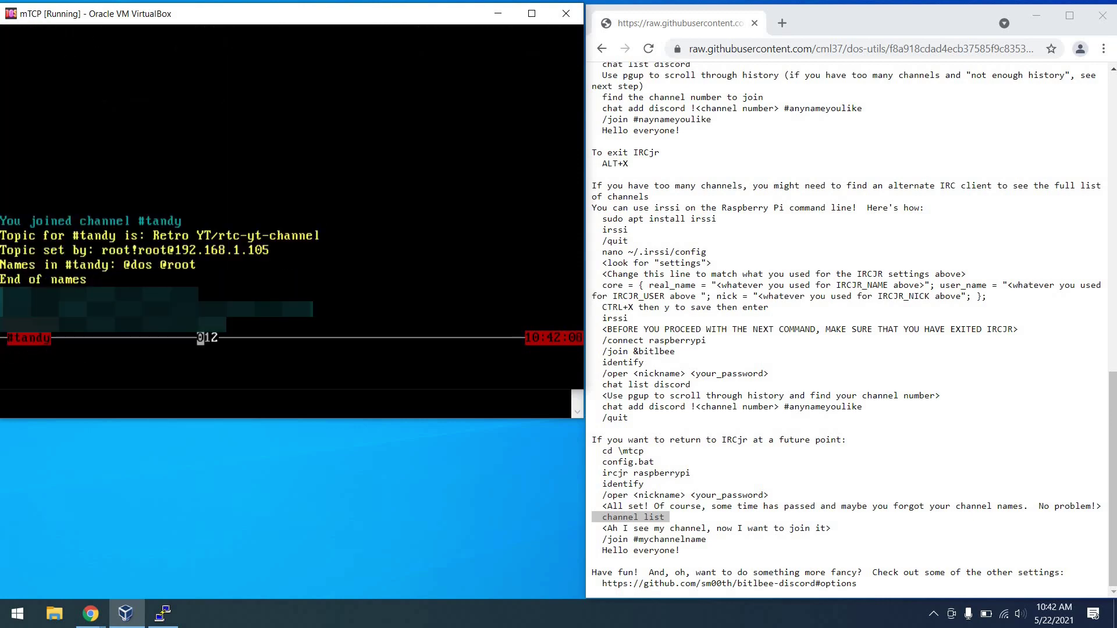
pyautogui.moveTo(858, 584); pyautogui.dragTo(591, 572)
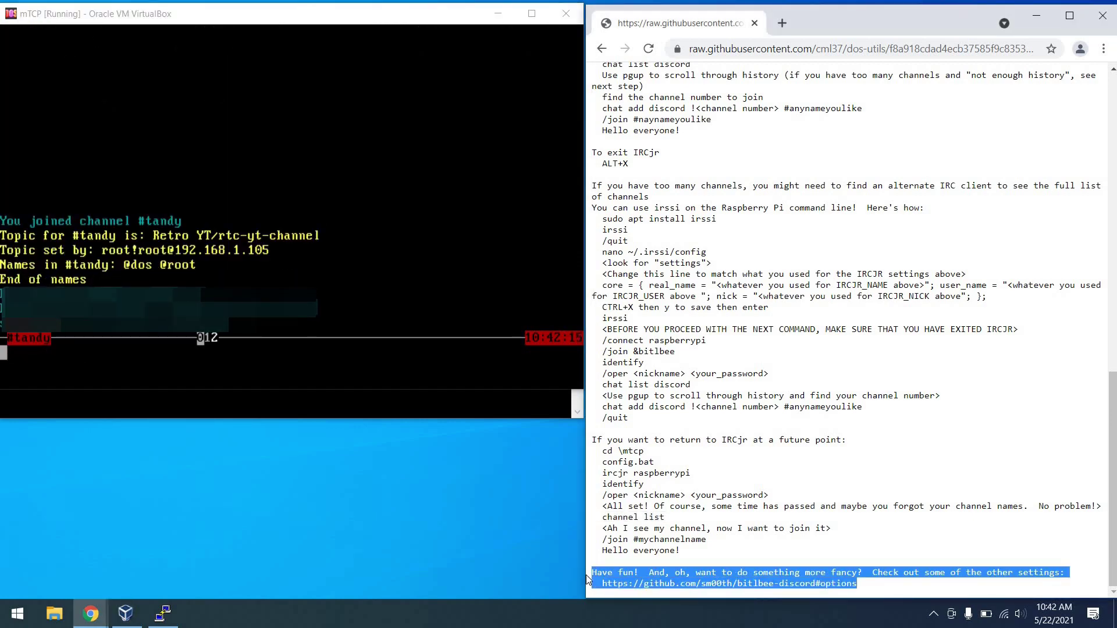
# Select the github.com/sm00th/bitlbee-discord#options URL line in the guide.
pyautogui.tripleClick(692, 584)
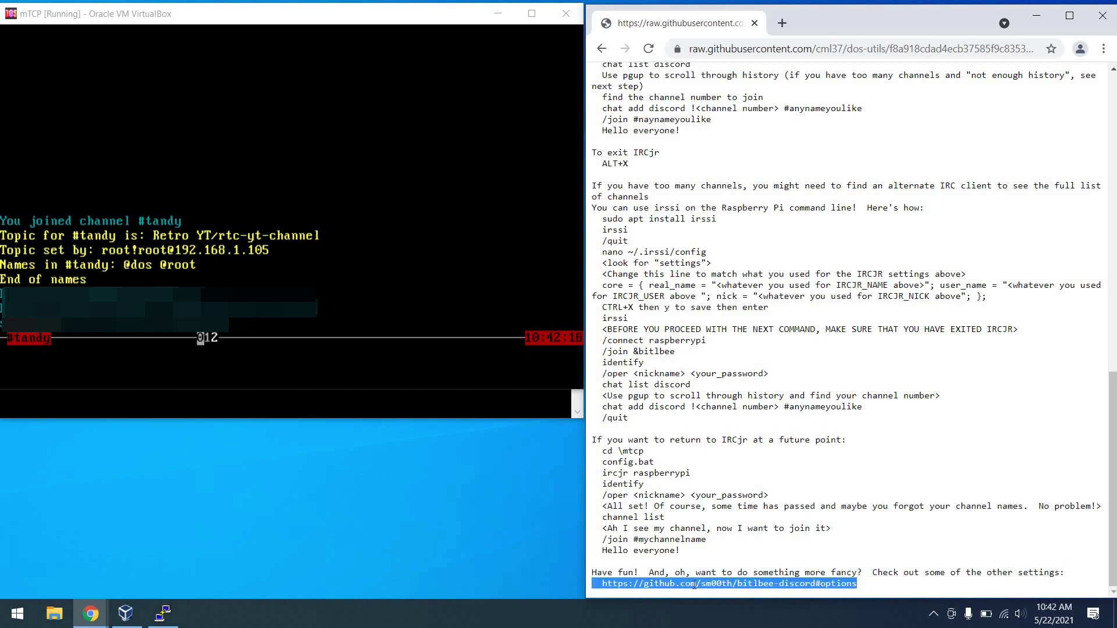